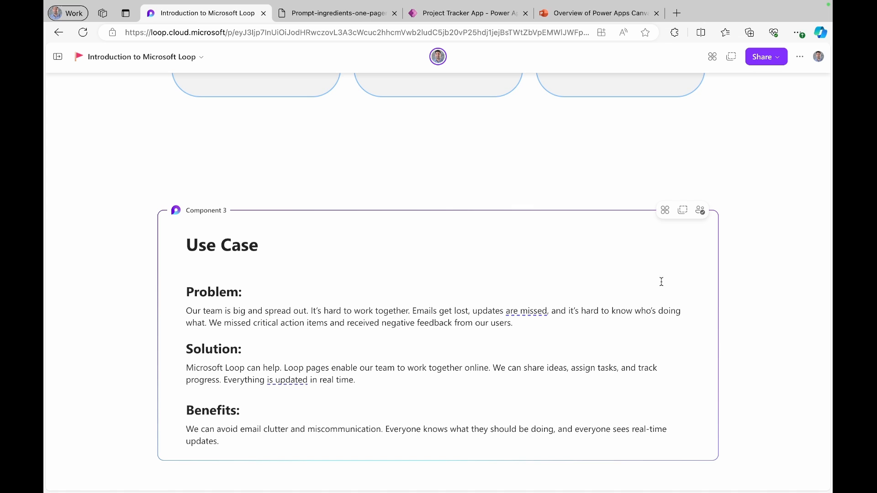
- Copy the Use Case section as a Loop component and dismiss the dialog that opens
left_click(685, 214)
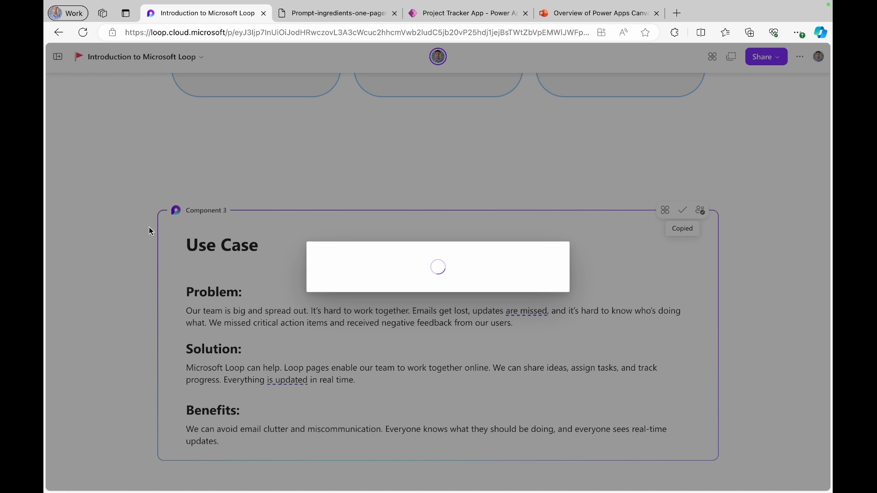
left_click(551, 259)
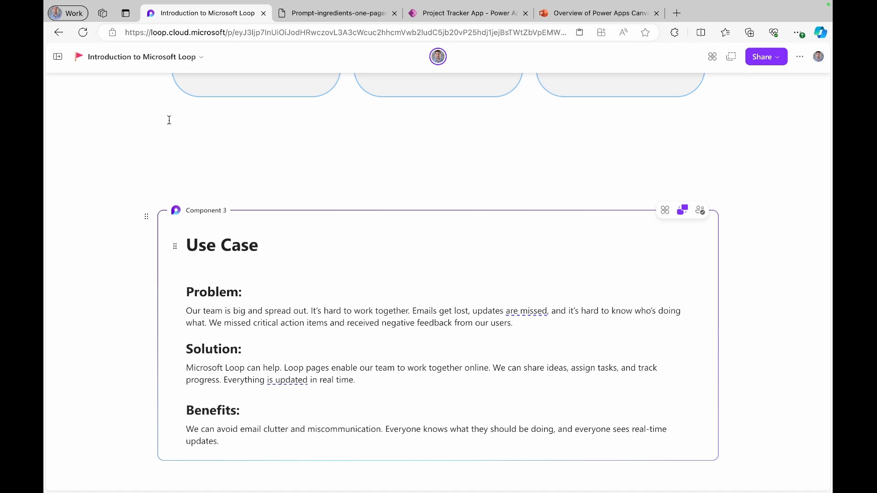
- Create a new page in the current workspace and title it "User Training Sessions"
left_click(56, 60)
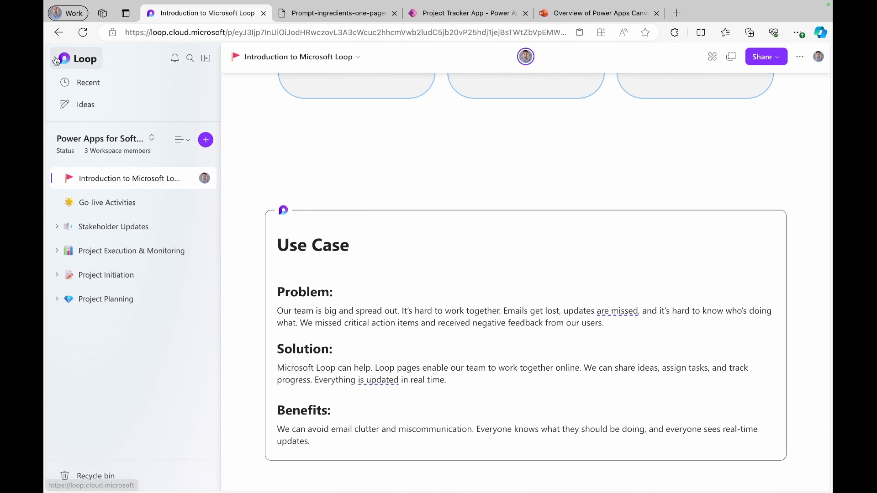
left_click(207, 145)
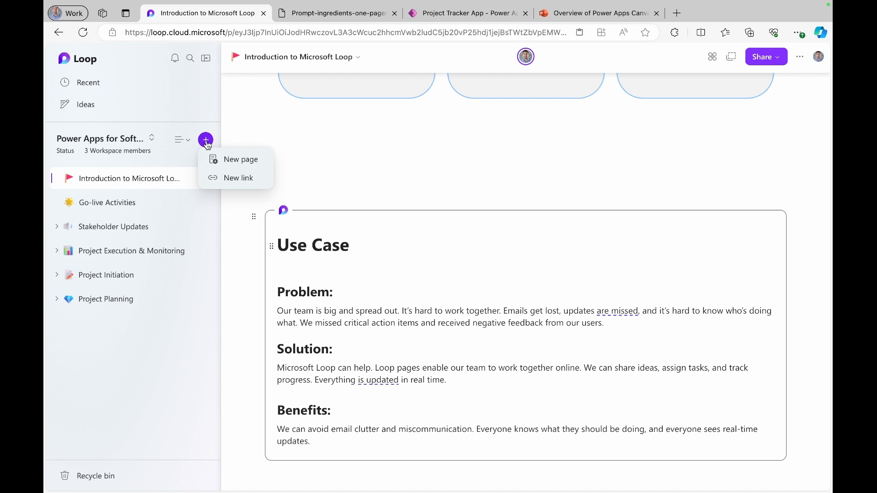
left_click(247, 164)
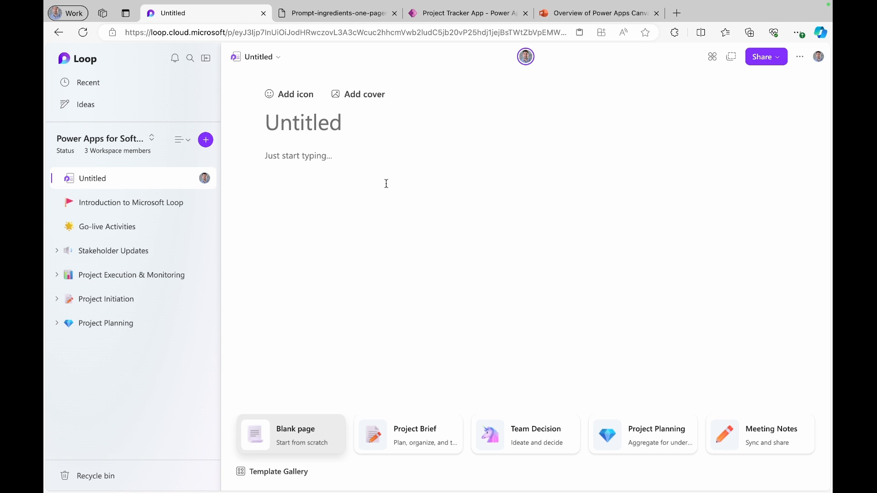
left_click(208, 63)
mouse_move(164, 131)
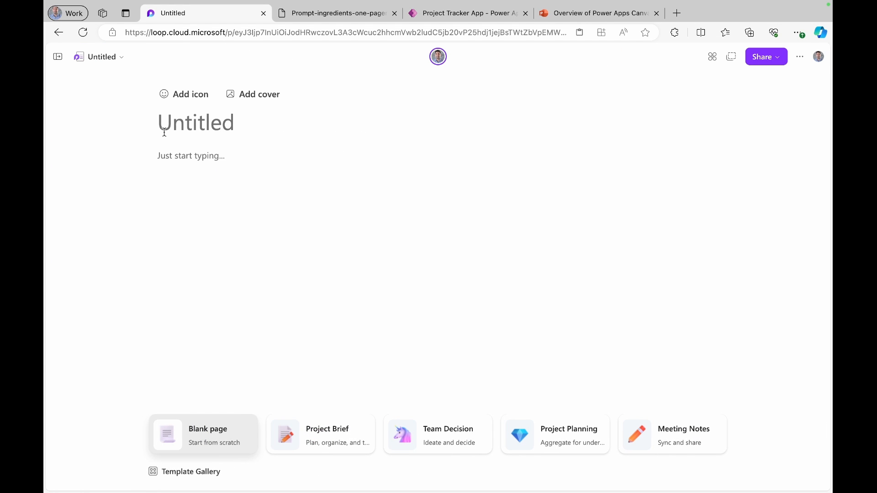
type("Us")
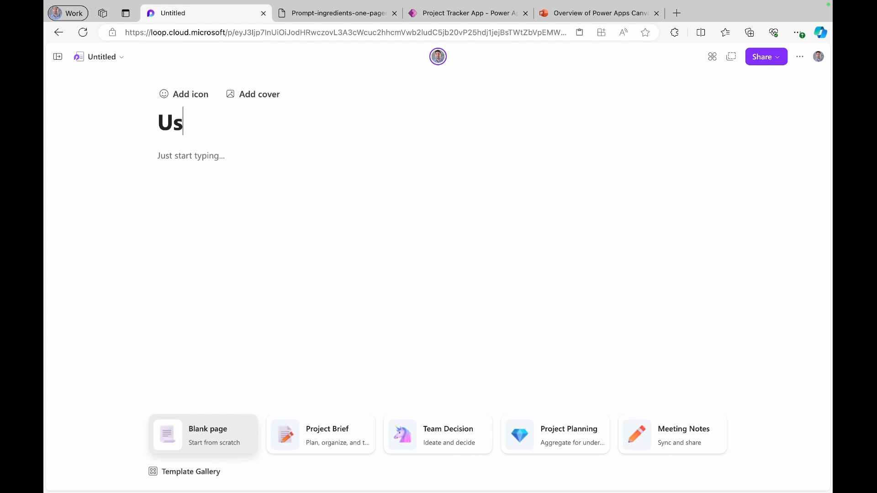
type("er Traini")
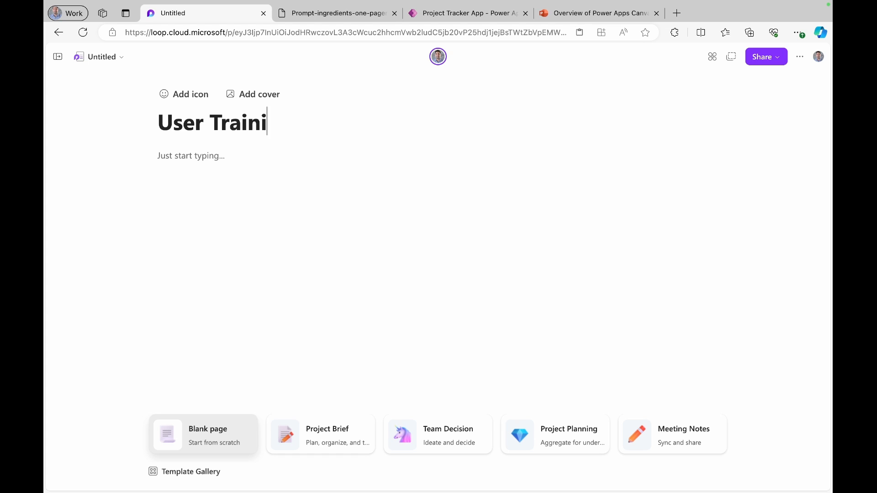
type("ng Sessions")
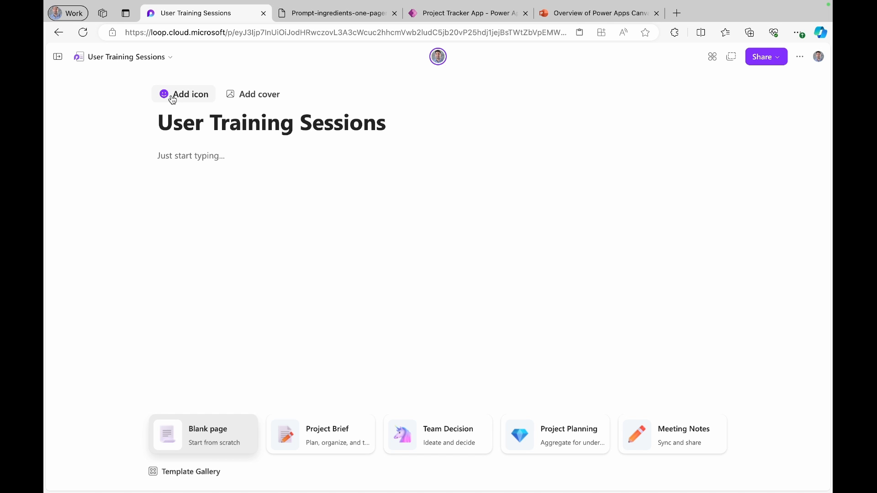
- Search the emojis for "book" and set the grey scroll emoji as the page's icon
left_click(58, 57)
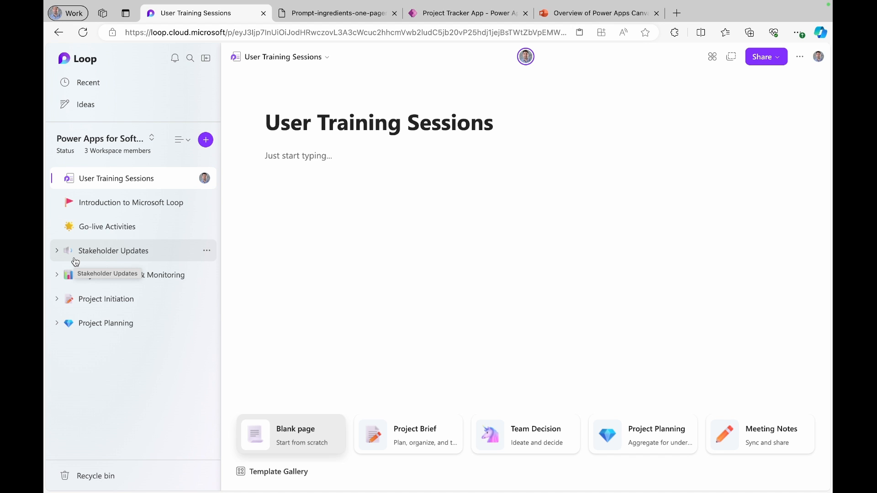
left_click(206, 58)
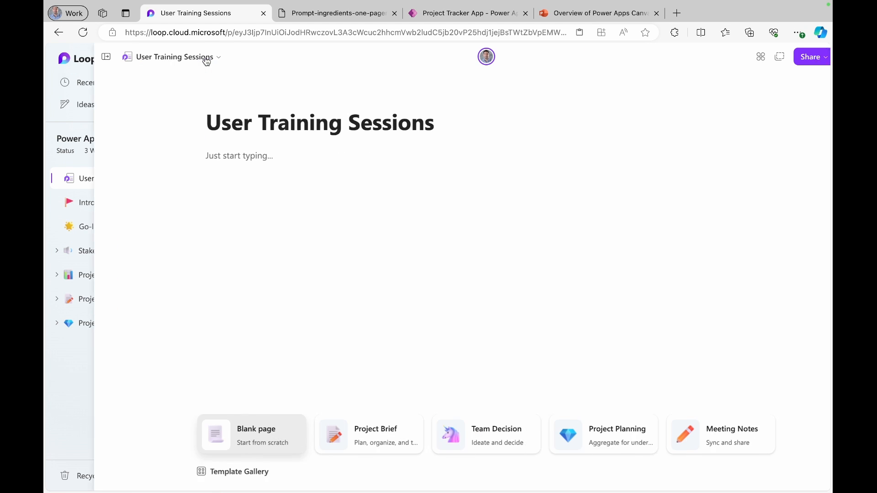
left_click(179, 101)
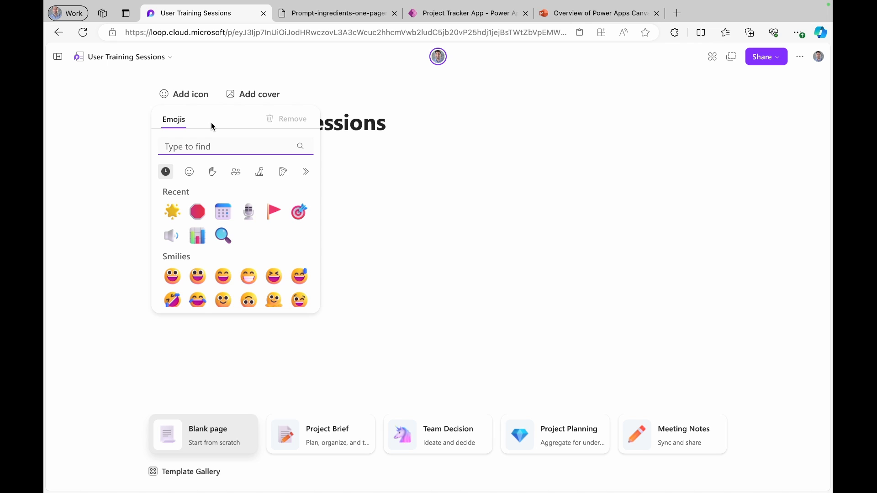
type("book")
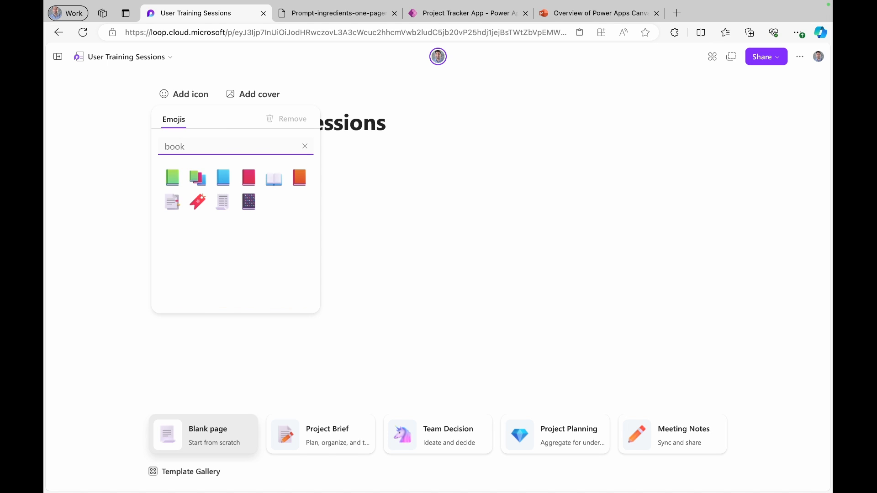
left_click(222, 201)
- Add the red image with yellow pencils from the Workflow stock images as the page cover
left_click(240, 132)
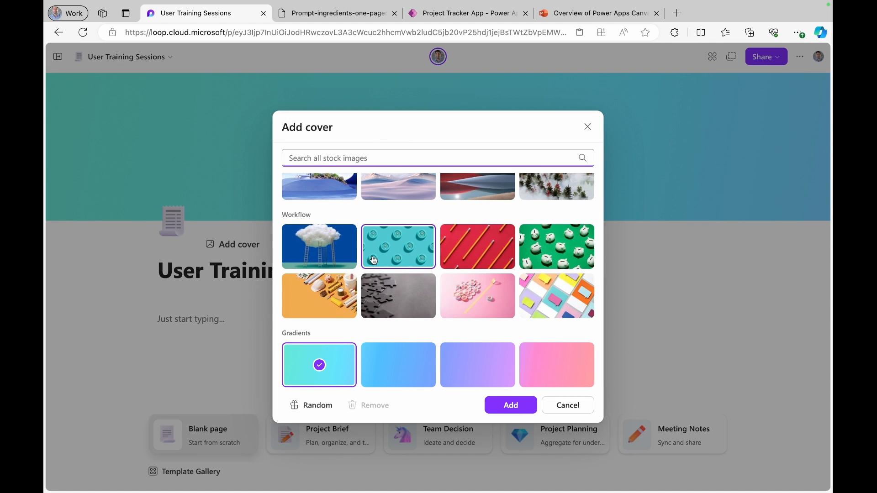
left_click(501, 254)
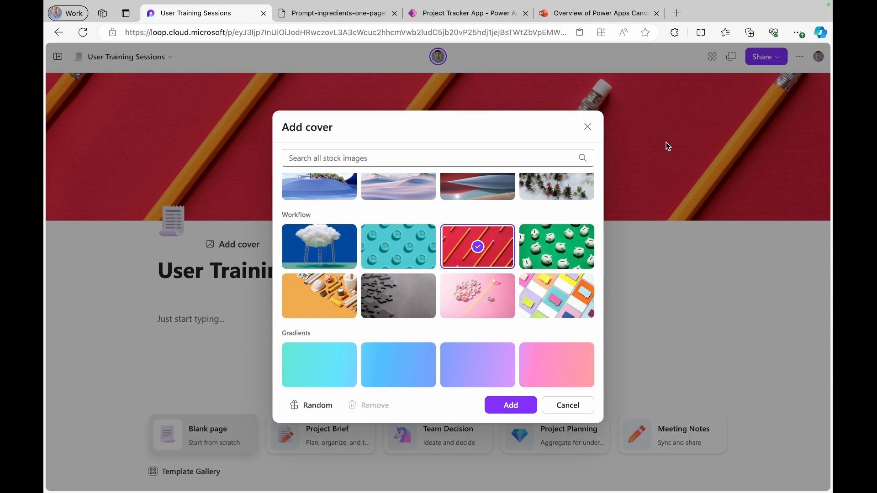
left_click(508, 406)
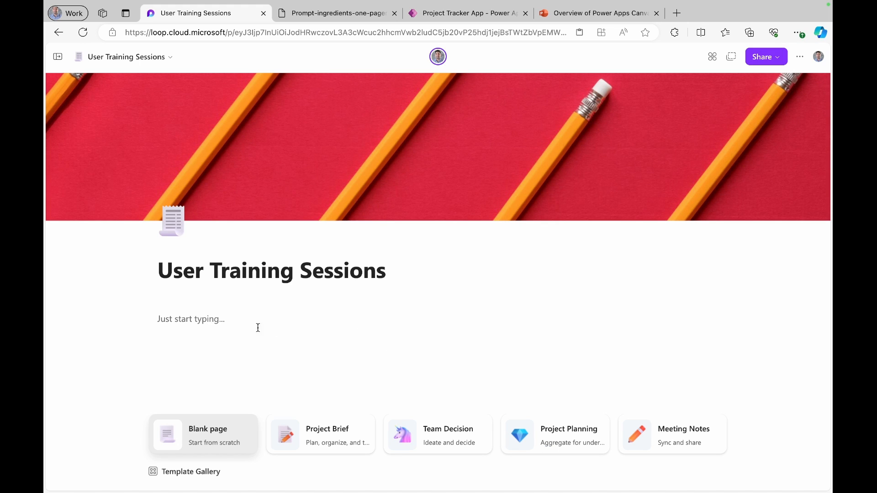
- Insert a table of contents below the page title
left_click(239, 321)
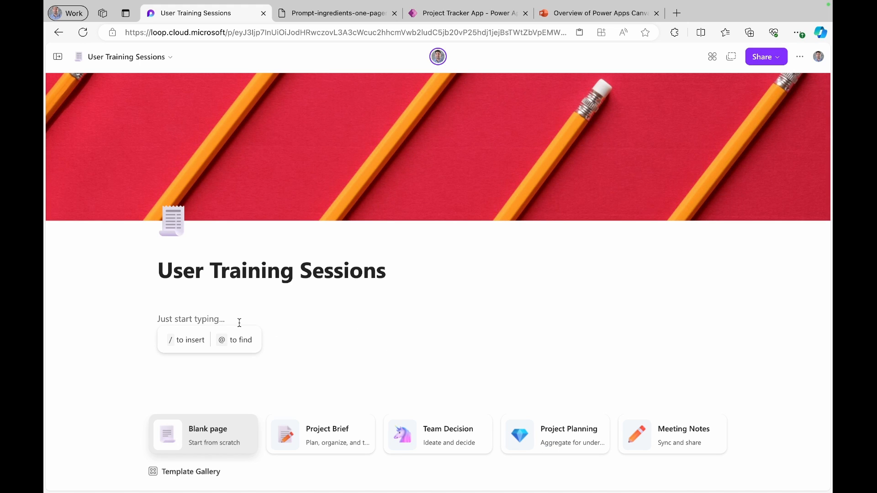
left_click(188, 351)
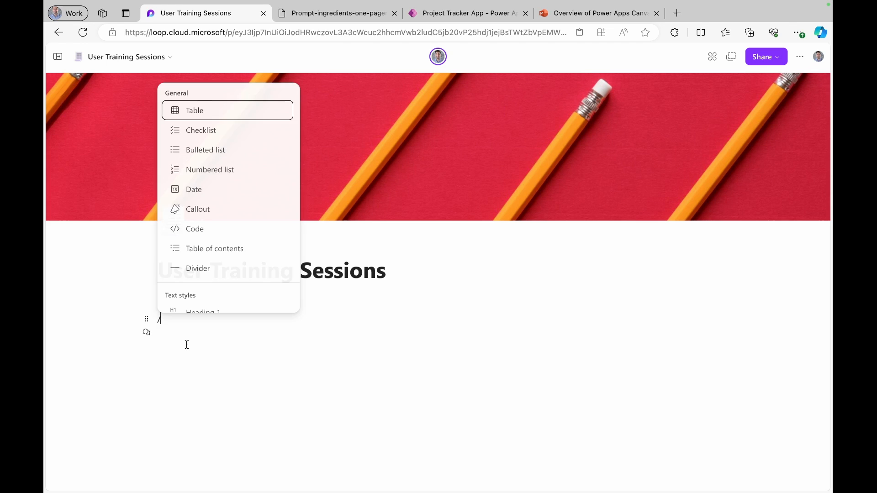
left_click(235, 252)
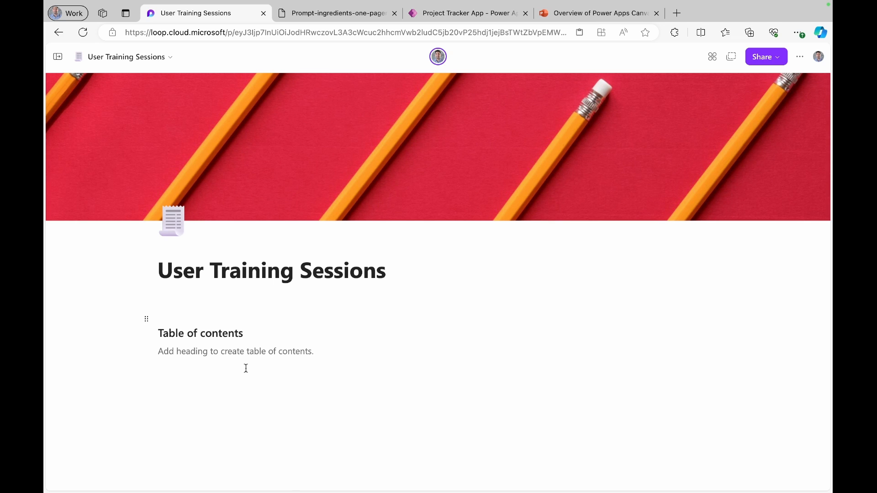
- Paste the copied Use Case component on a new line below the table of contents
key("Return")
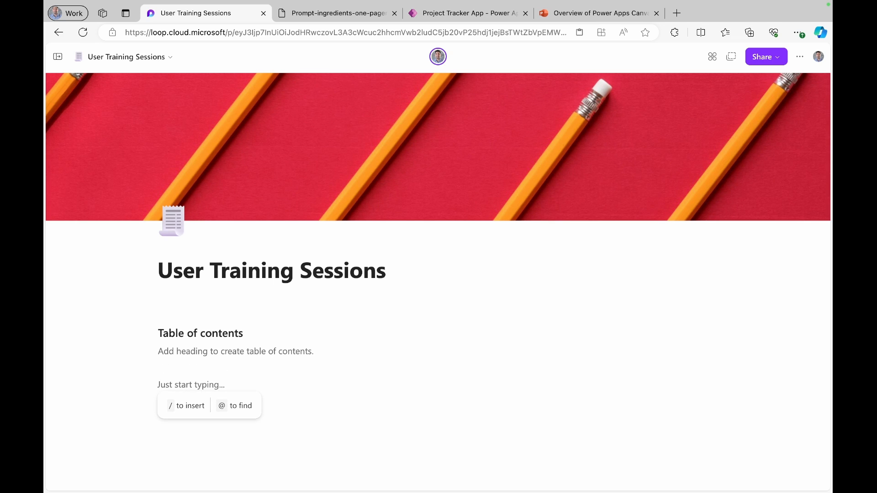
key("ctrl+v")
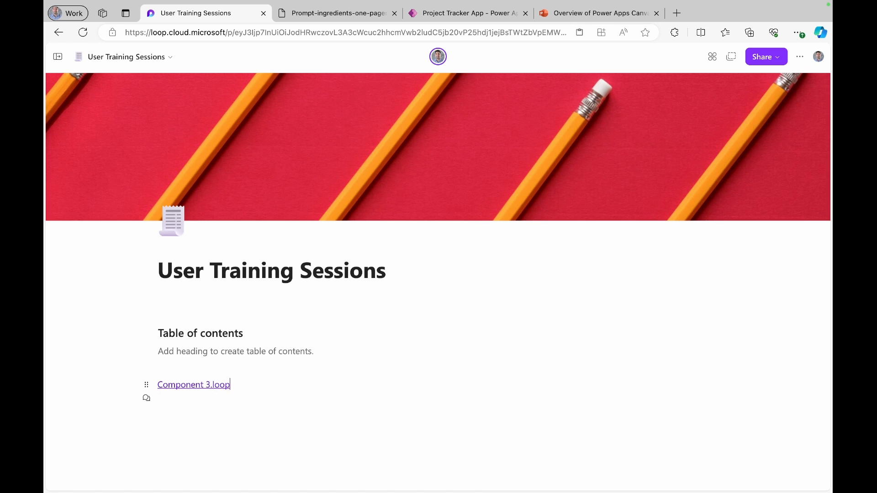
scroll(487, 351, "down", 3)
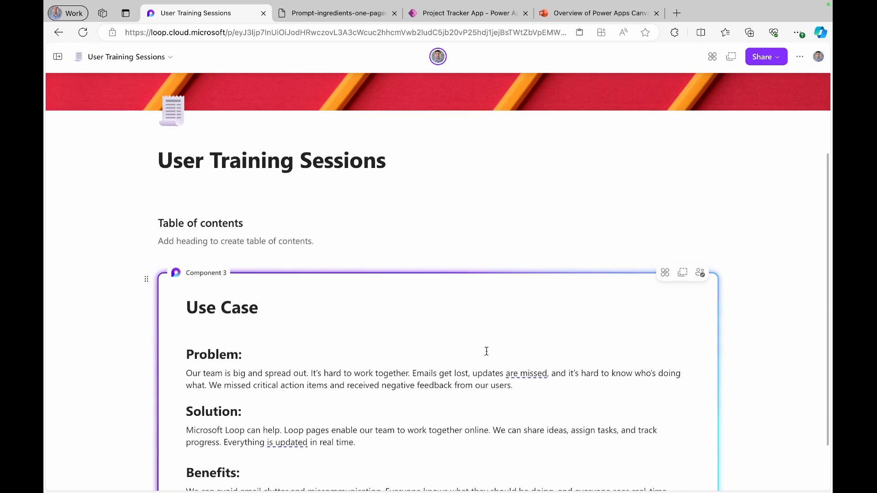
scroll(486, 351, "down", 2)
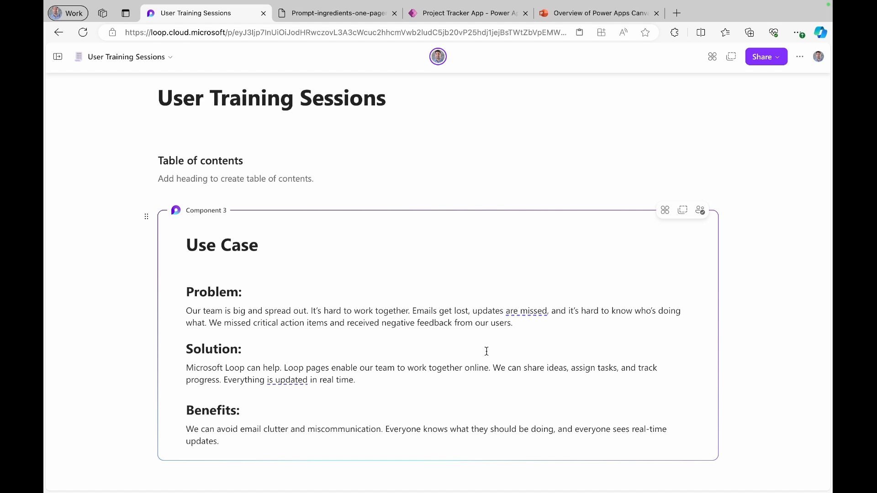
- Add a Collapsible Heading 1 reading "Overview" below the Use Case component
left_click(204, 479)
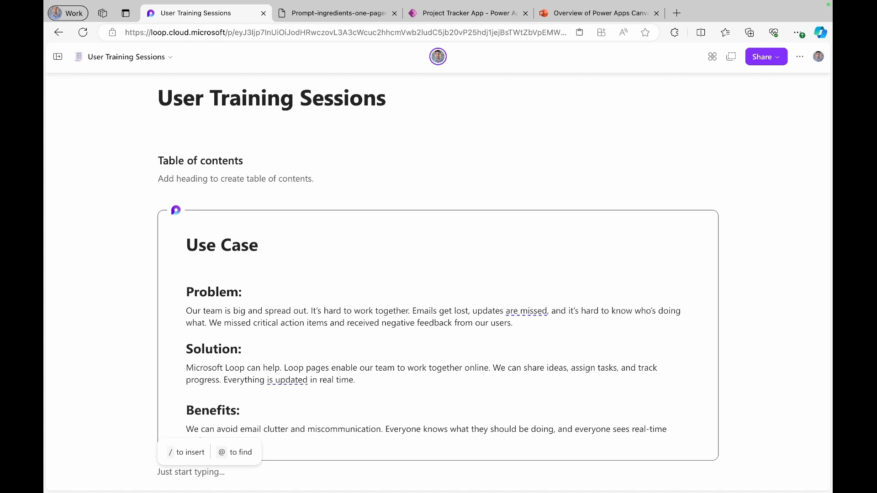
left_click(198, 458)
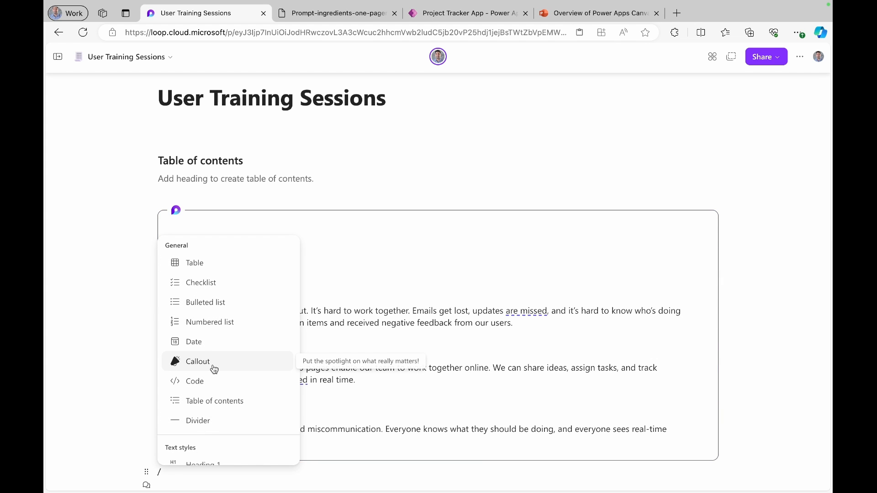
scroll(214, 368, "down", 3)
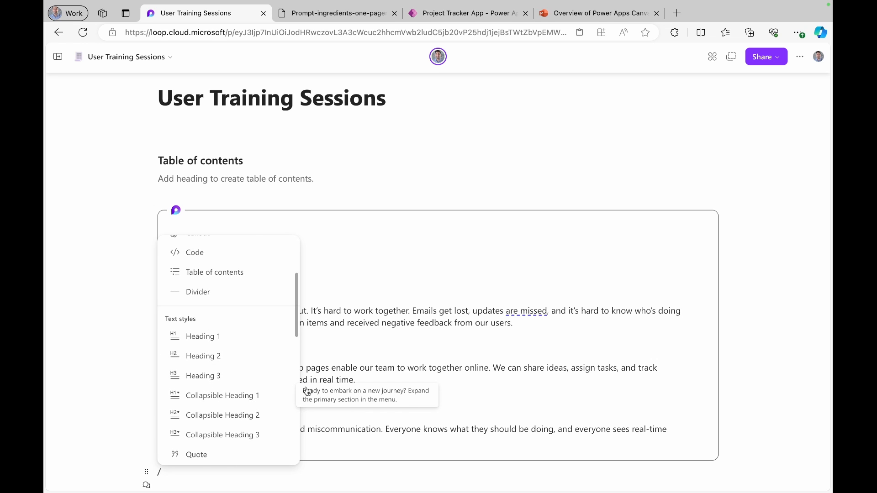
left_click(278, 397)
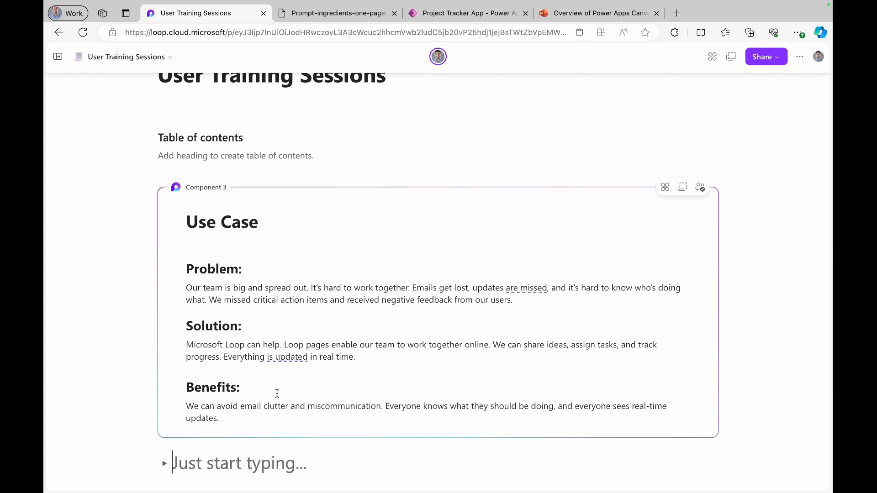
type("Overview")
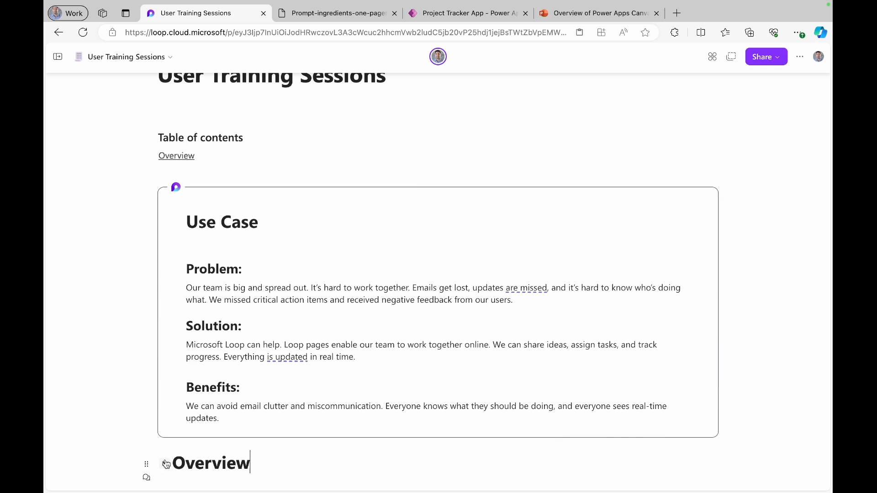
- Expand the Overview section and add a glowing star emoji line reading "Purpose: To educate our user about effectively using the new tool"
left_click(166, 464)
scroll(255, 423, "down", 1)
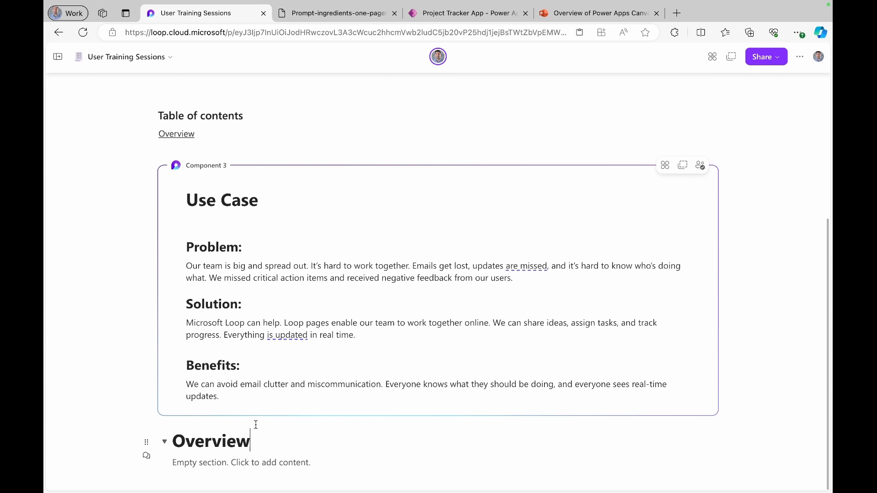
left_click(178, 462)
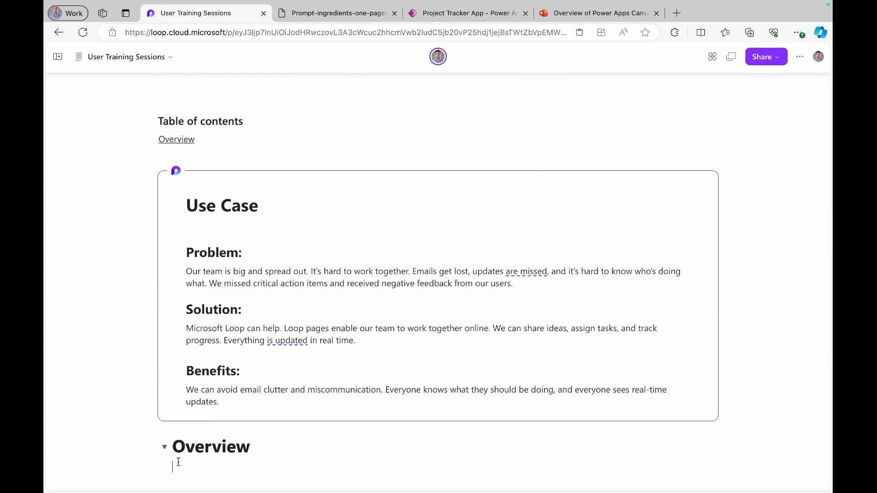
type("/")
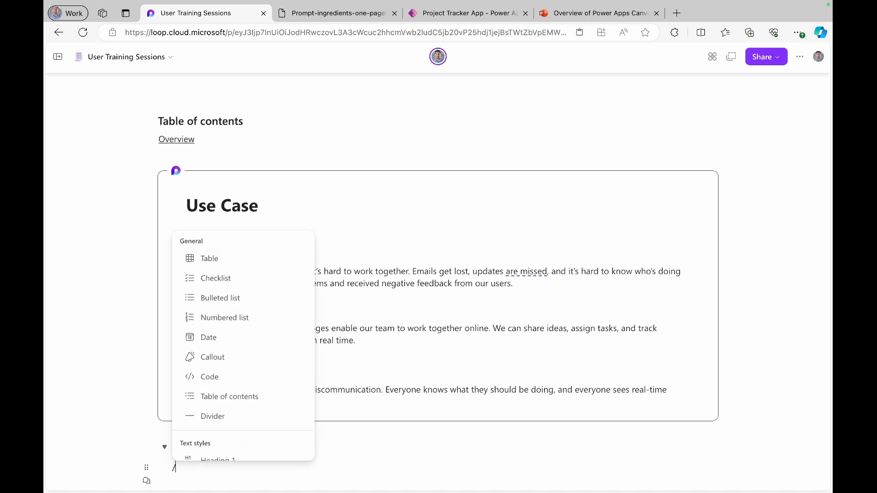
scroll(209, 393, "down", 3)
scroll(210, 397, "down", 3)
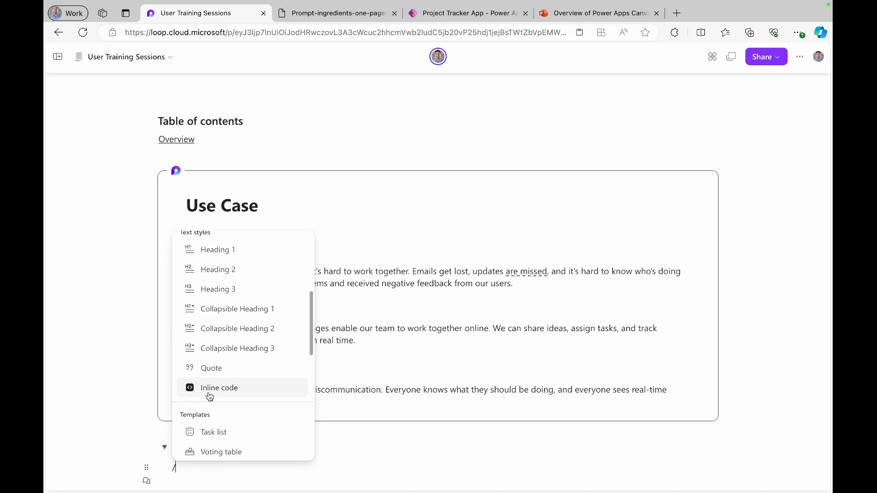
scroll(210, 396, "down", 3)
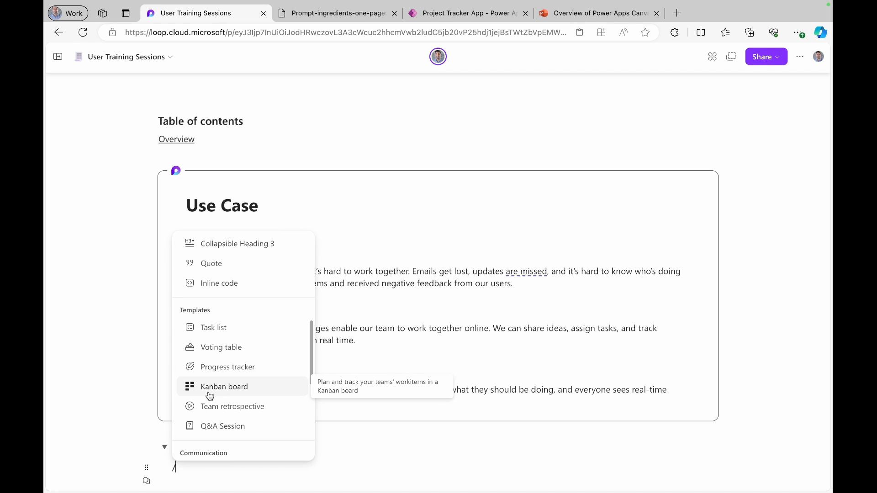
scroll(210, 395, "down", 1)
scroll(209, 394, "down", 1)
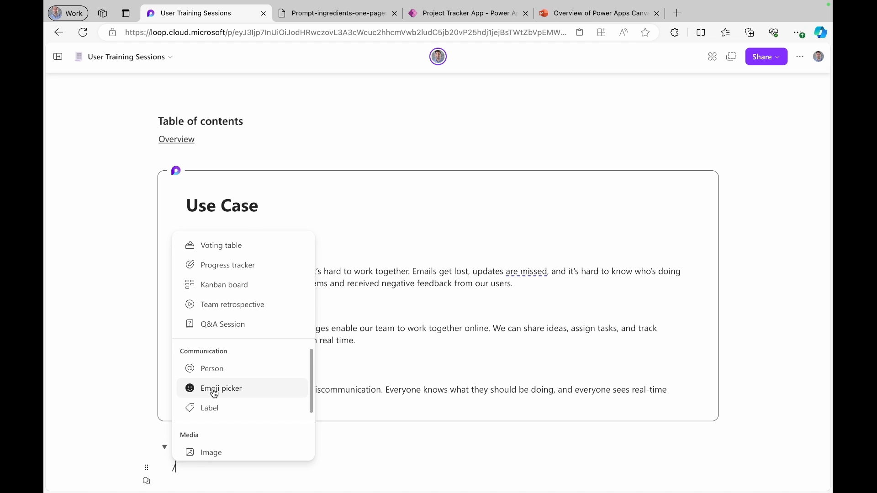
left_click(213, 389)
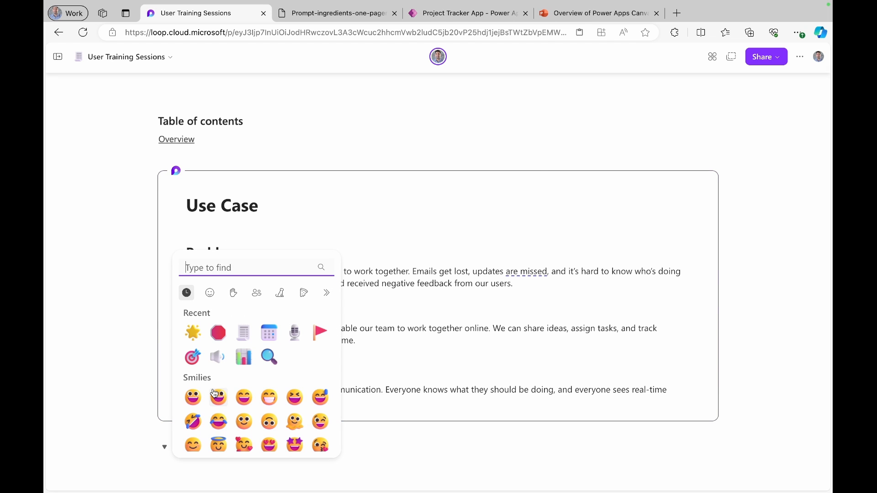
left_click(193, 333)
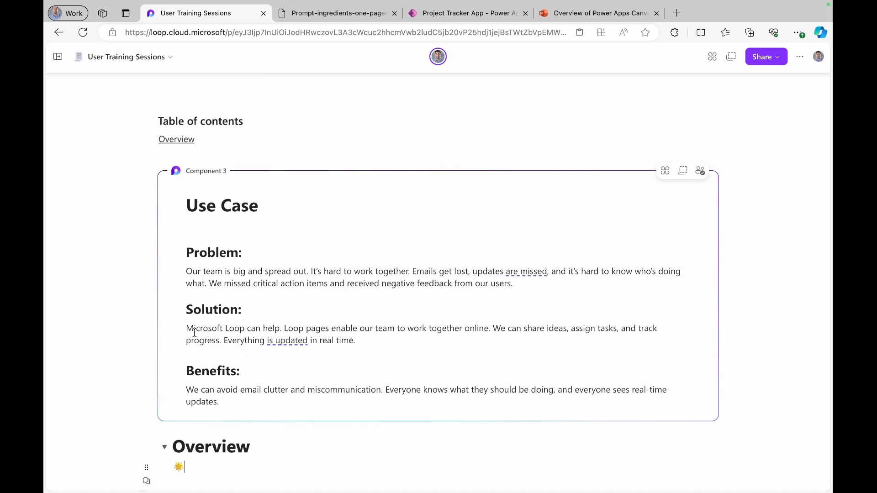
type("Purpose:")
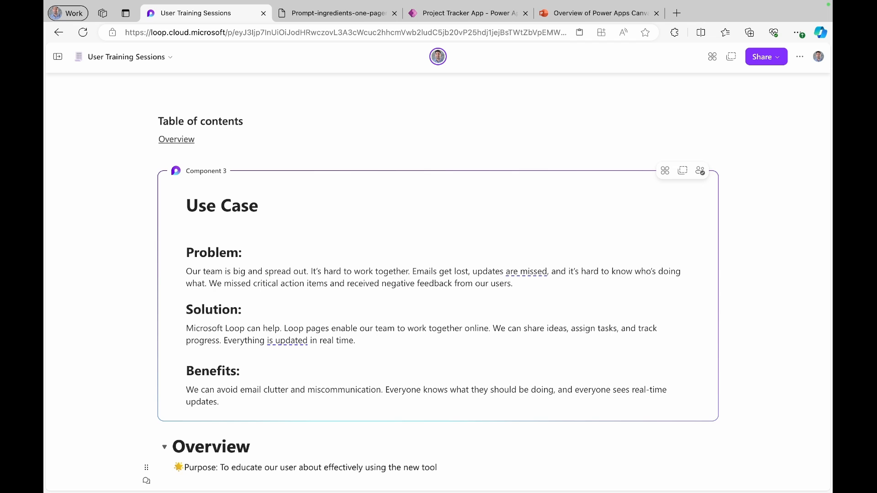
- Add a second Overview line with the target emoji and the text "Goals: Provide engaging and user-focused training"
key("Return")
type("/")
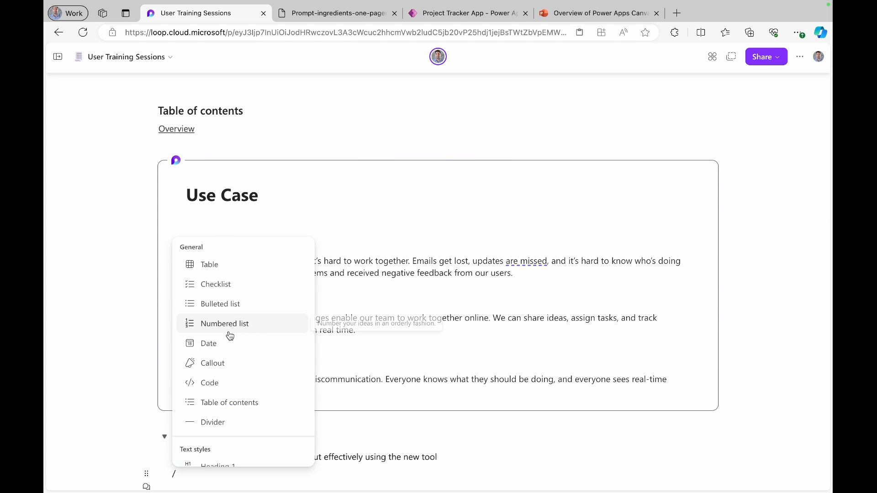
scroll(229, 336, "down", 4)
scroll(224, 402, "down", 5)
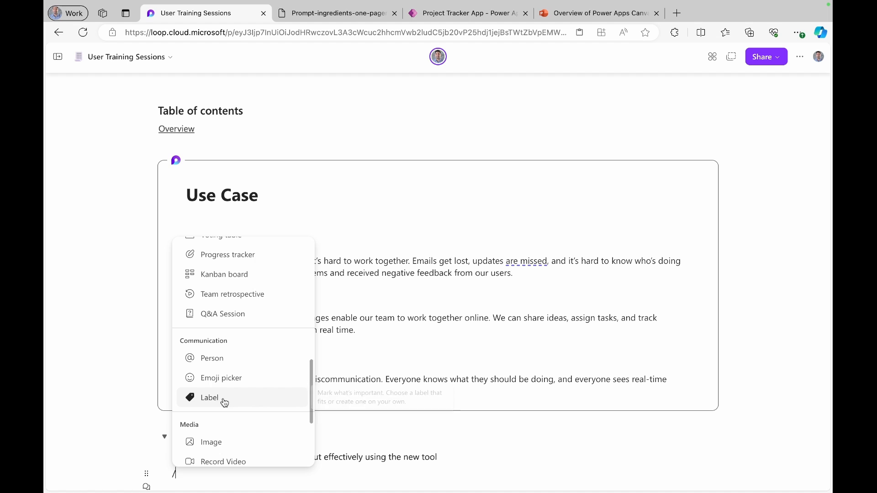
left_click(223, 377)
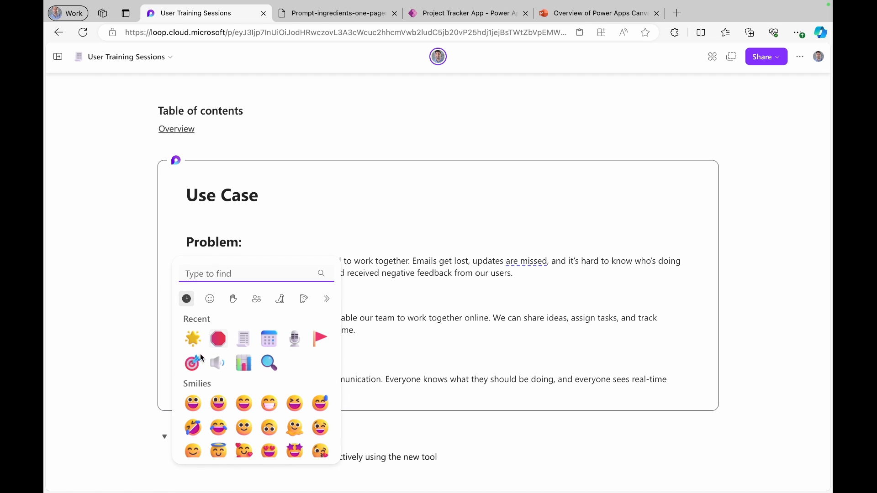
left_click(193, 365)
scroll(288, 444, "down", 1)
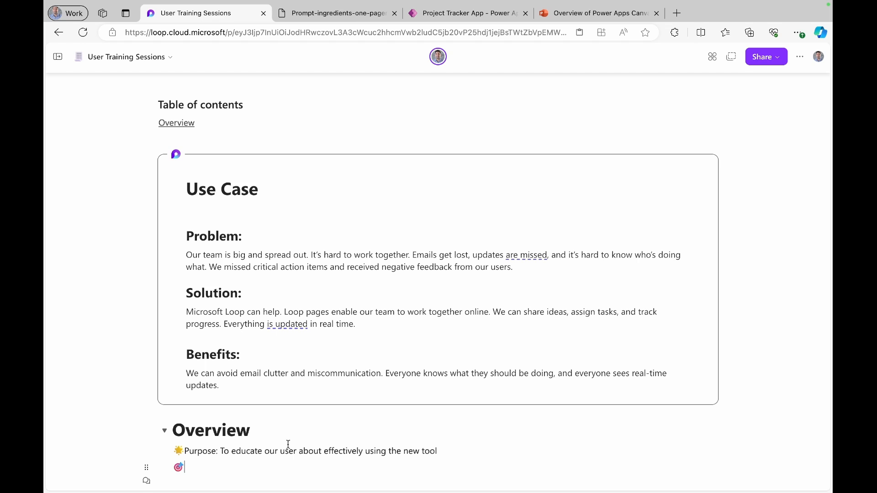
type("F")
key("BackSpace")
type("Goals: Provide engaging and ")
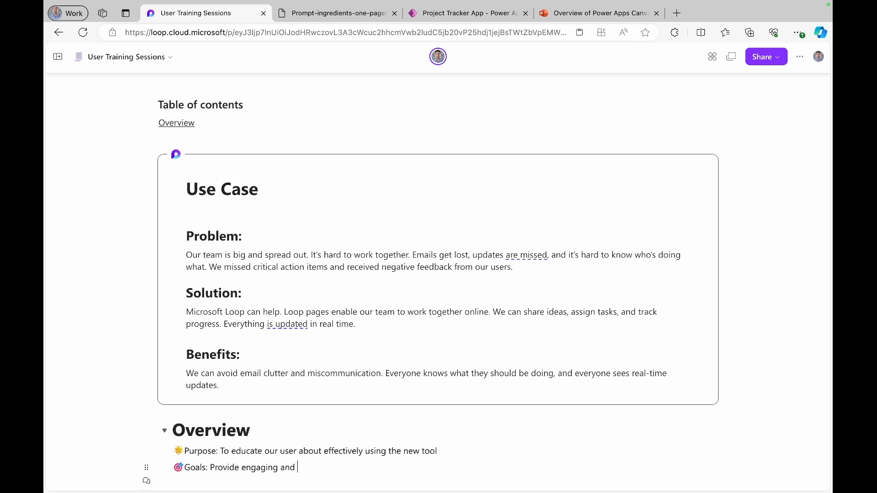
type("user-focused training")
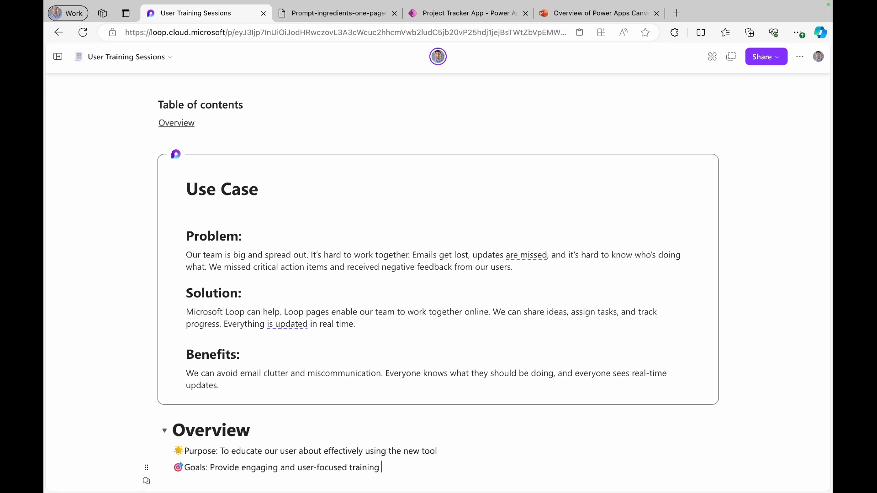
- Start a third Overview line with the calendar emoji and the correctly spelled word "Frequency:"
key("Return")
type("/")
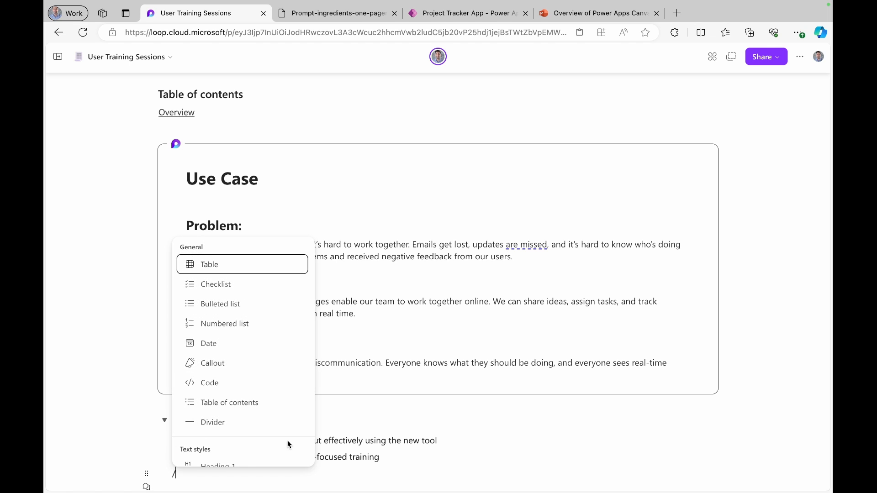
scroll(280, 401, "down", 5)
scroll(227, 431, "down", 4)
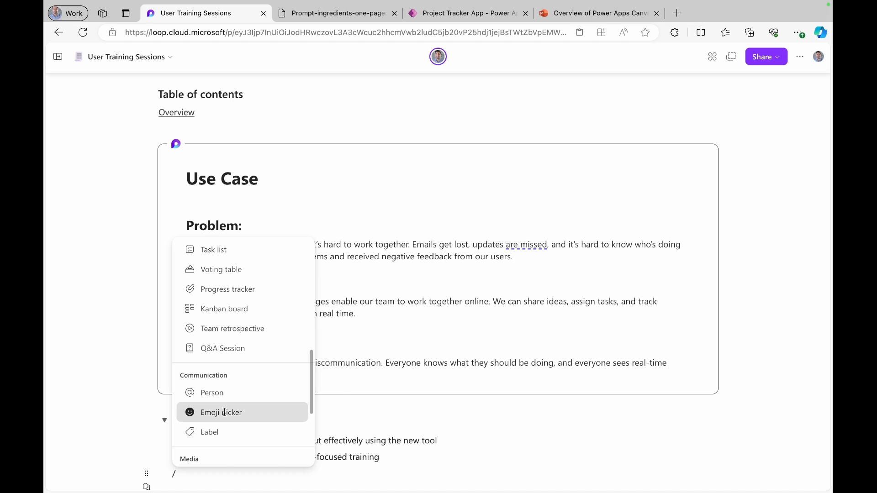
left_click(225, 421)
left_click(295, 340)
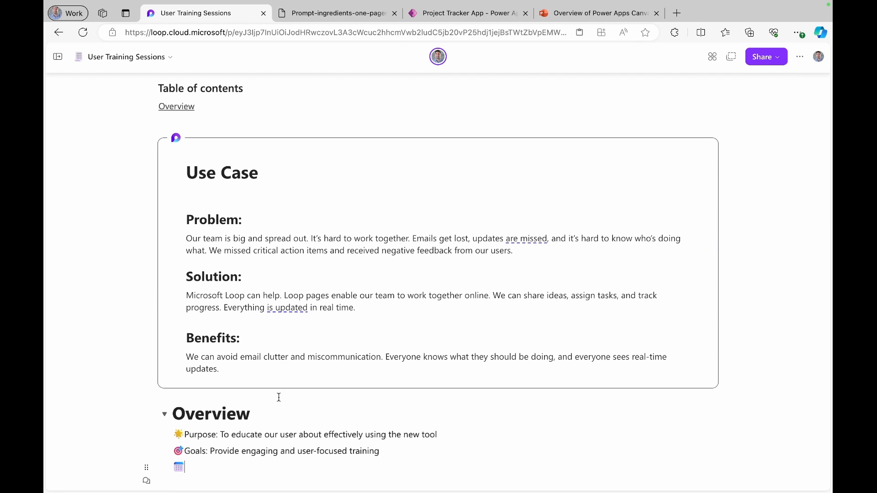
type("Freuqncy")
right_click(202, 467)
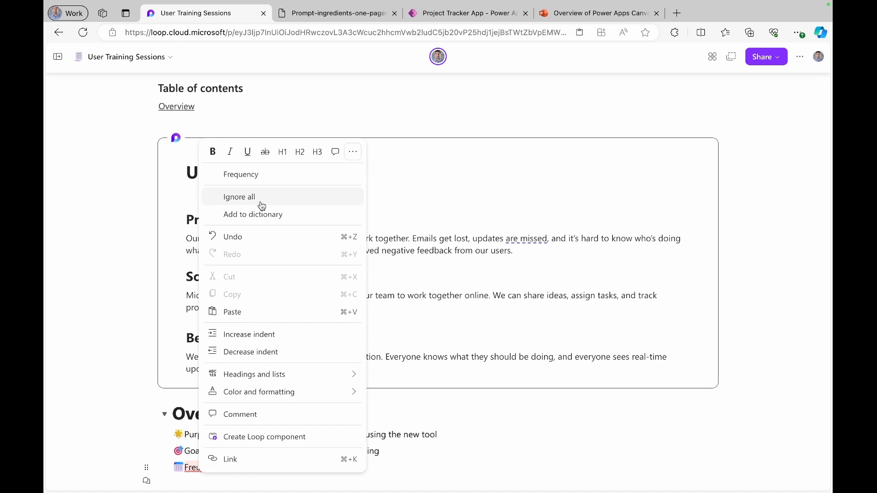
left_click(267, 176)
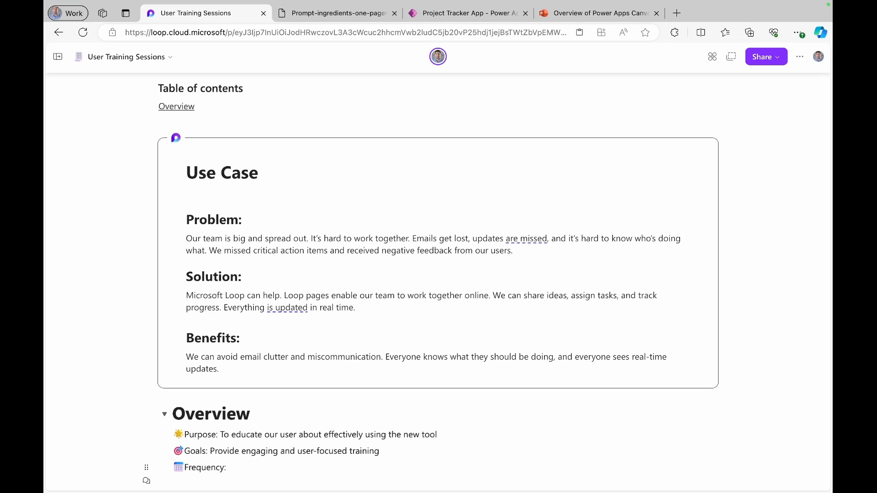
- Complete the Frequency line with "Every Wed at 11 am EST (weekly)" and collapse the Overview section
type("Every W")
type("ed")
type(" at 100")
key("BackSpace")
key("BackSpace")
type("1 am EST")
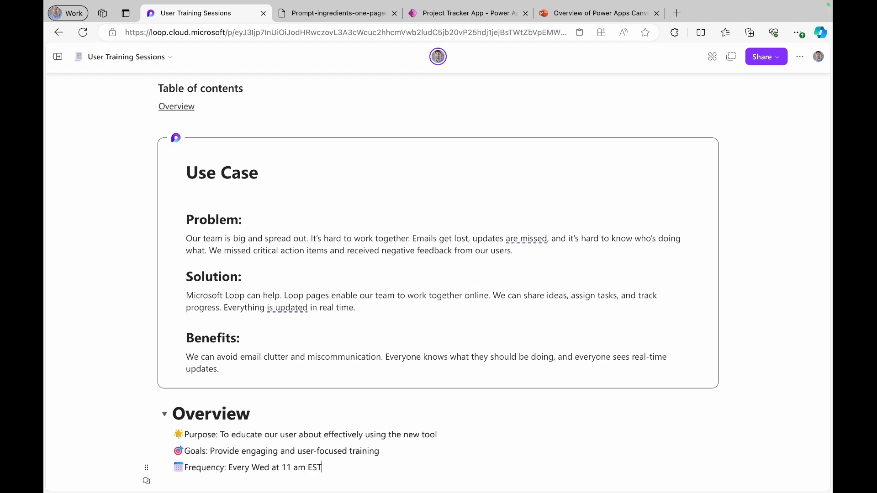
type(" (weekly)")
left_click(164, 416)
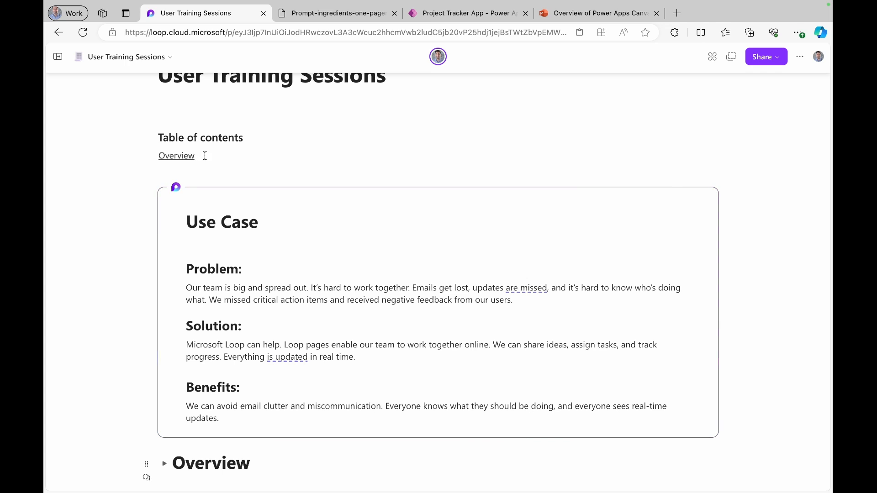
- Insert a divider between the table of contents and the Use Case component
left_click(193, 172)
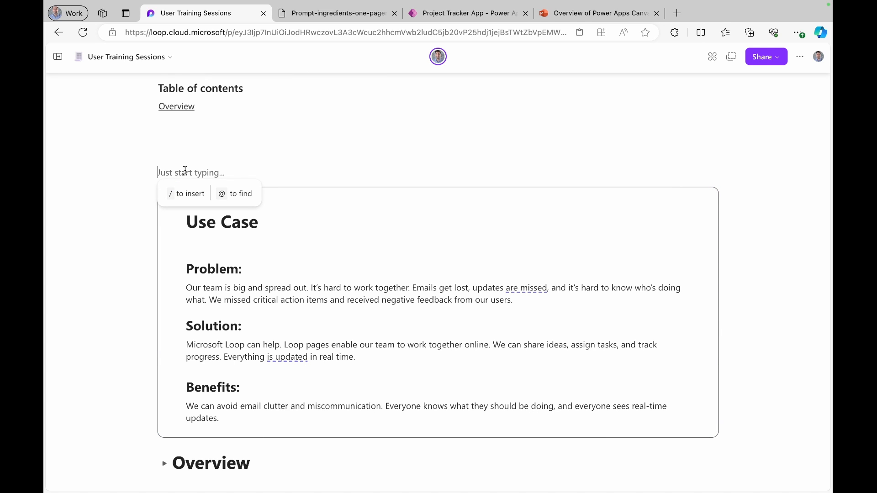
left_click(182, 195)
scroll(209, 309, "down", 1)
left_click(207, 307)
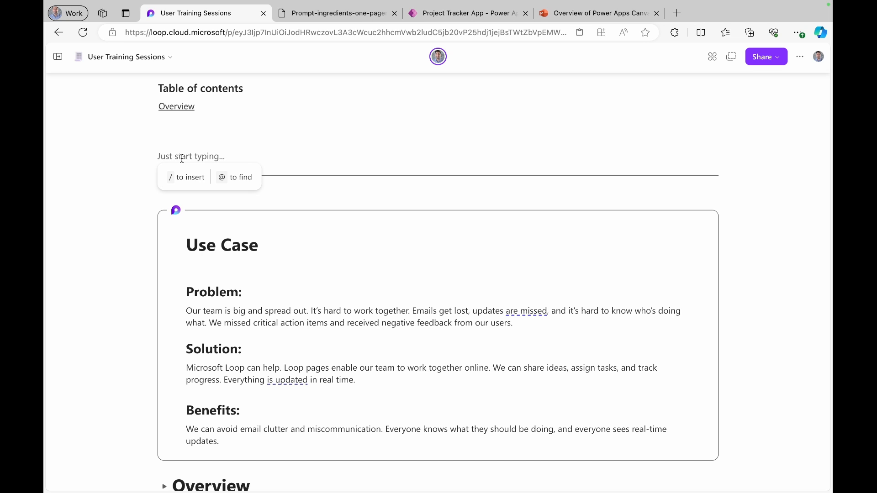
- Insert a Progress label set to Not started on the empty line above the divider
left_click(191, 184)
scroll(210, 274, "down", 7)
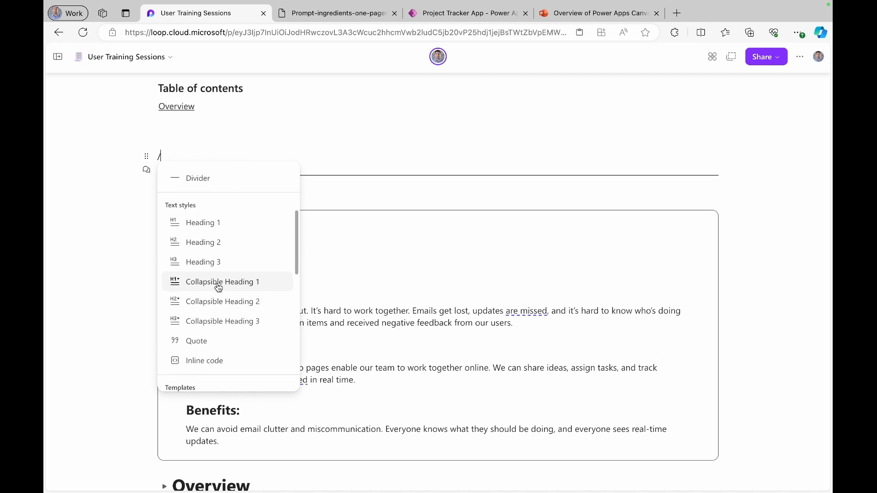
scroll(218, 285, "down", 2)
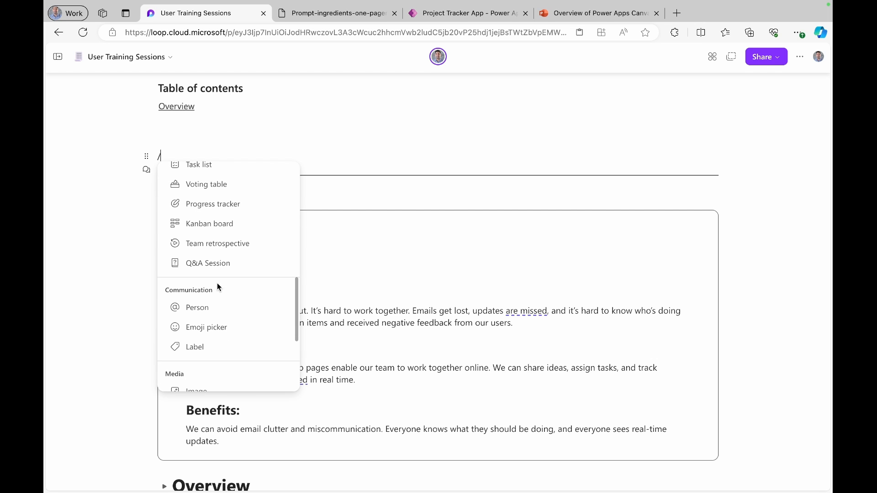
scroll(218, 285, "down", 1)
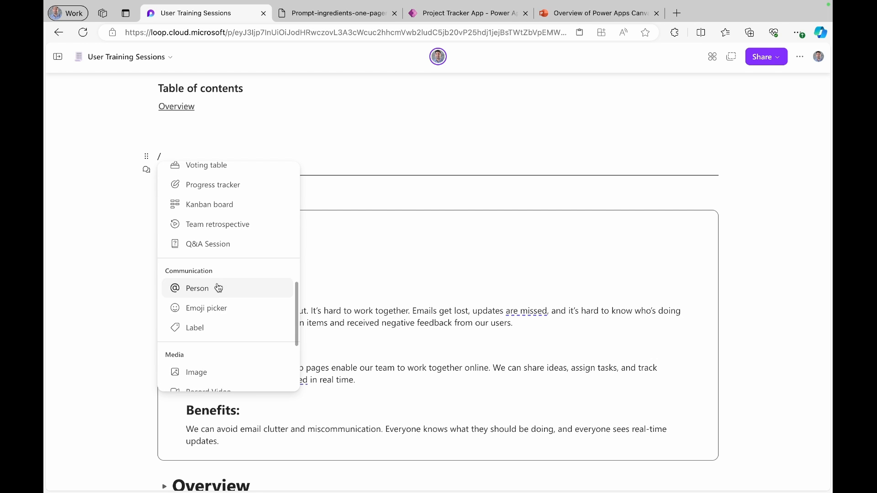
left_click(208, 319)
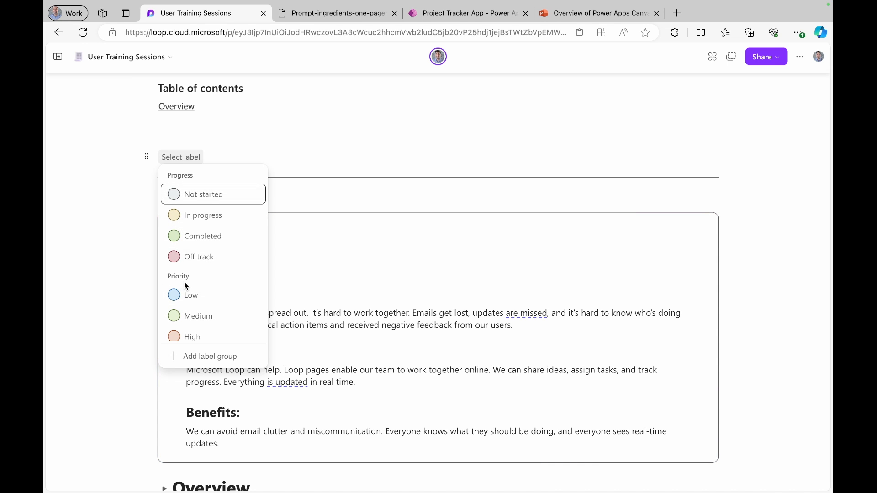
scroll(185, 281, "down", 4)
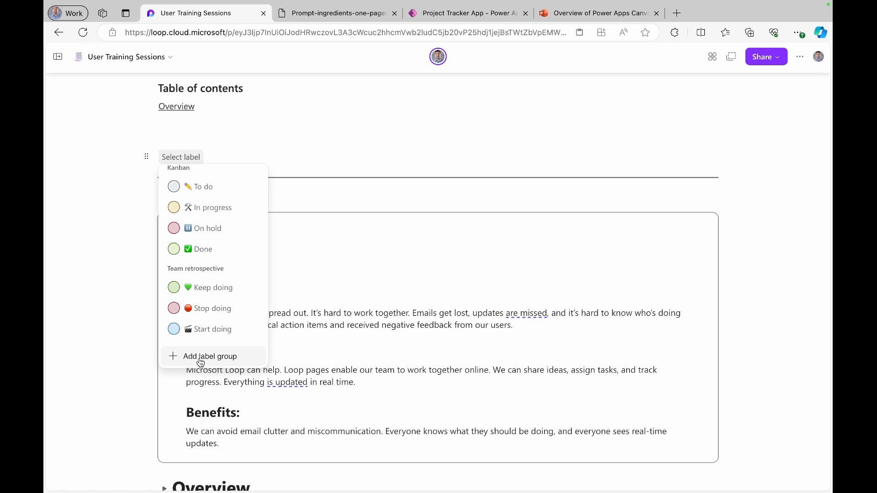
scroll(226, 301, "up", 4)
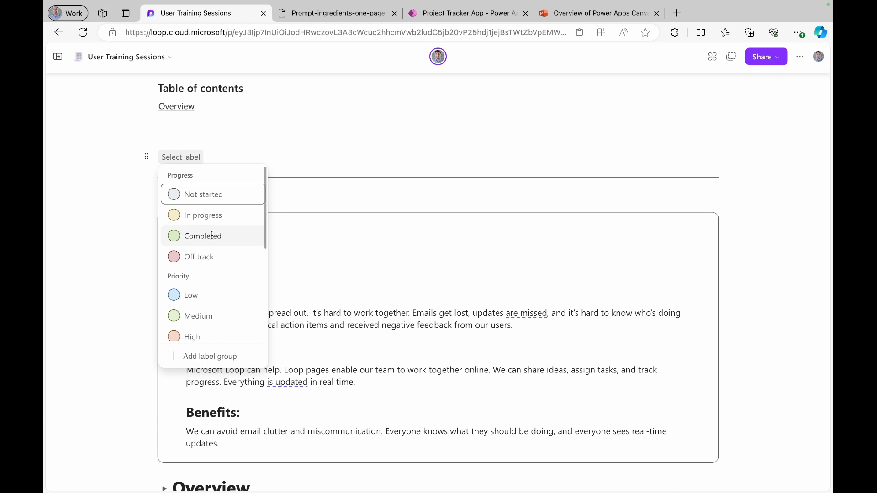
left_click(204, 195)
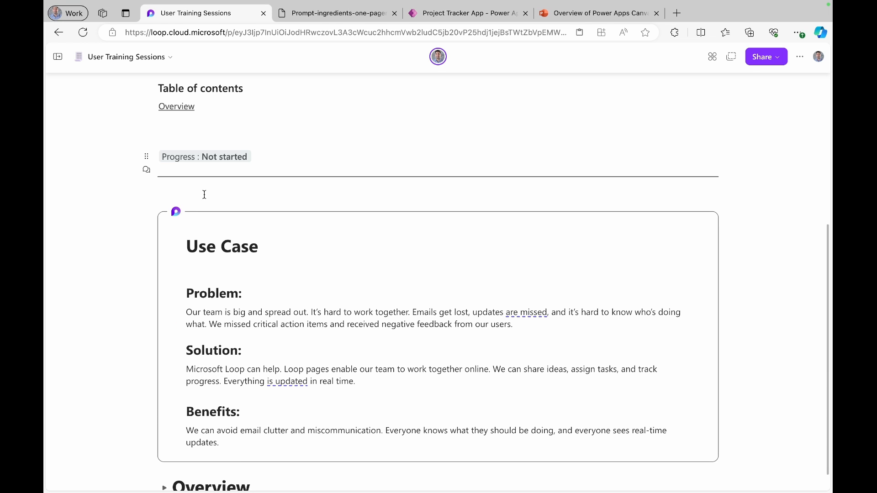
- Try the In progress and Off track states on the Progress label, leaving it set to In progress
left_click(236, 160)
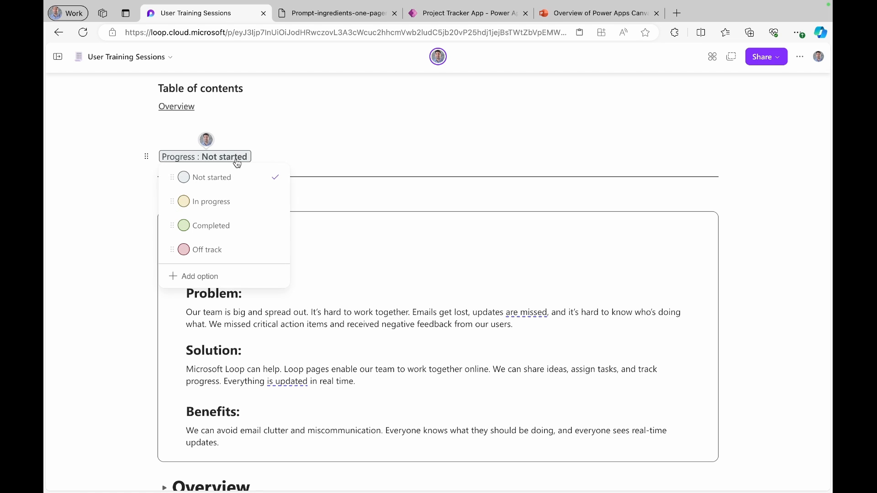
left_click(185, 201)
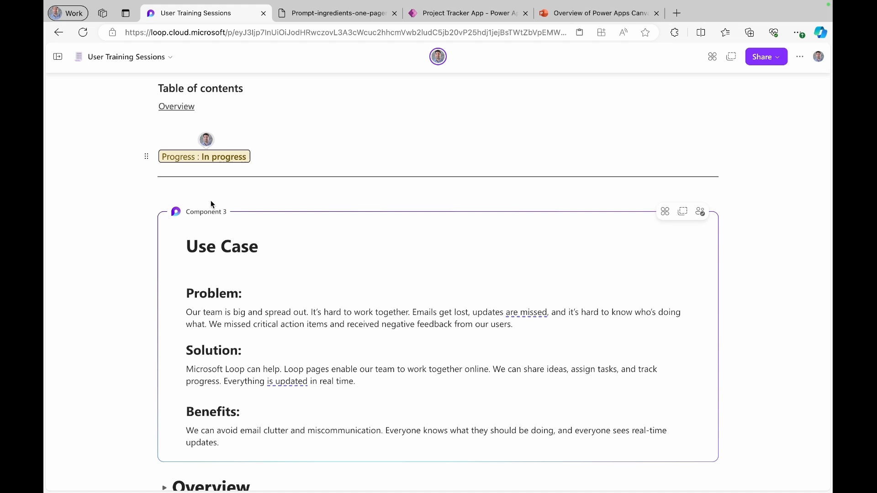
left_click(230, 163)
left_click(209, 249)
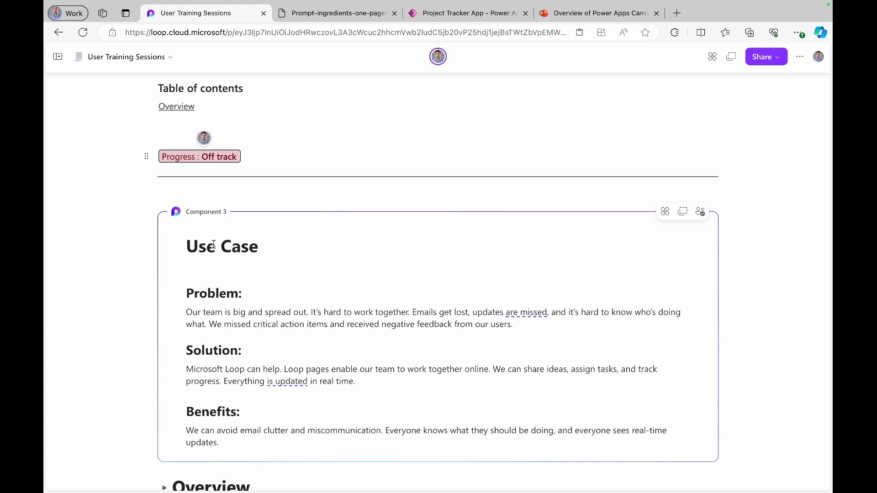
left_click(225, 158)
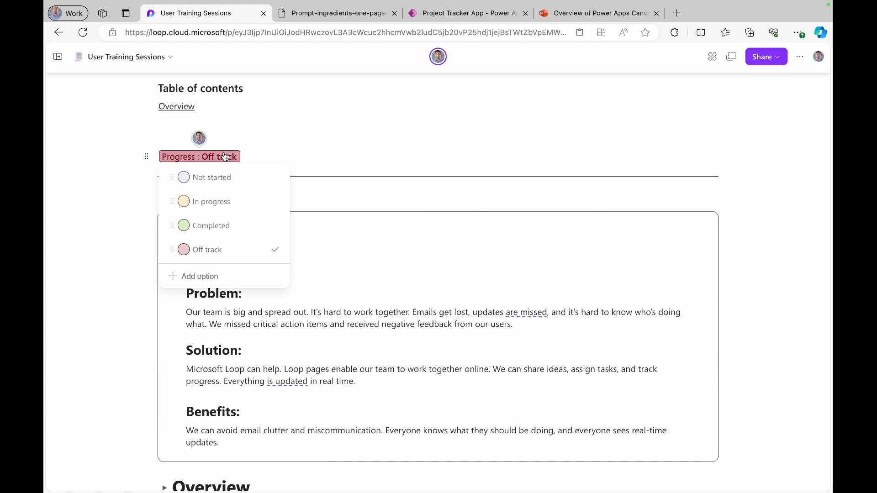
left_click(217, 210)
- Add a collapsible heading titled "Agreements" below the Overview section
scroll(265, 246, "down", 1)
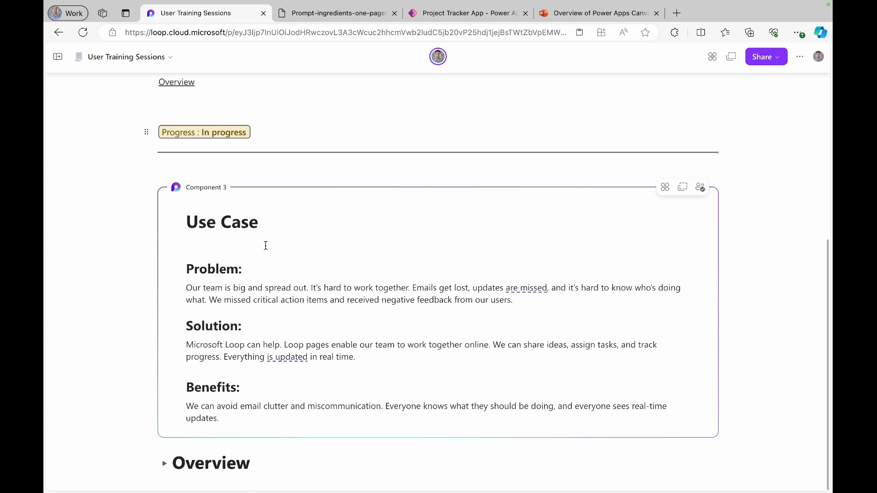
left_click(260, 461)
key("Return")
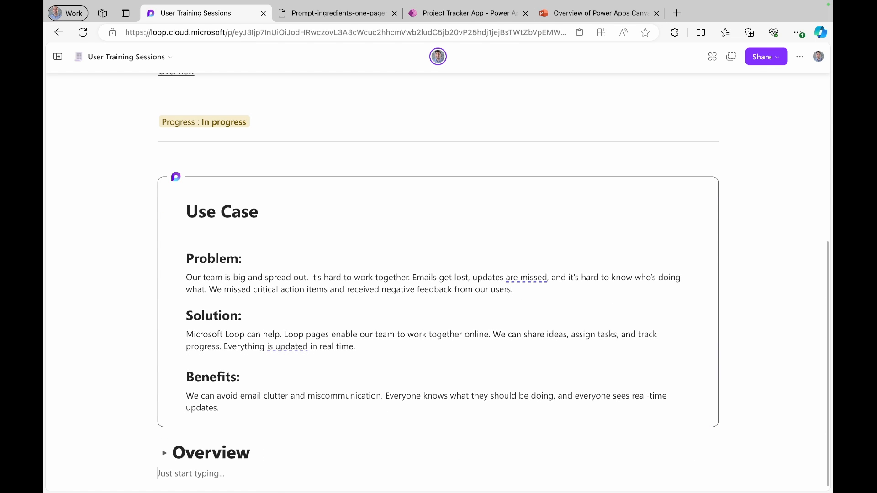
type("/")
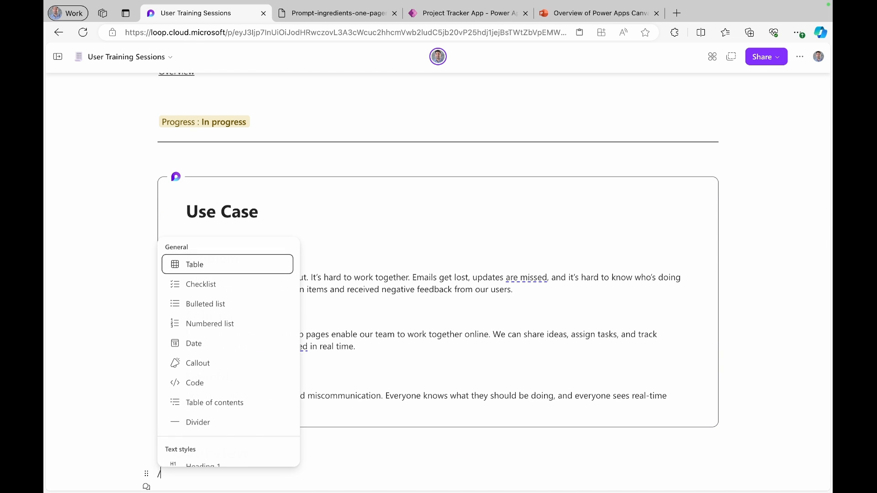
scroll(247, 411, "down", 6)
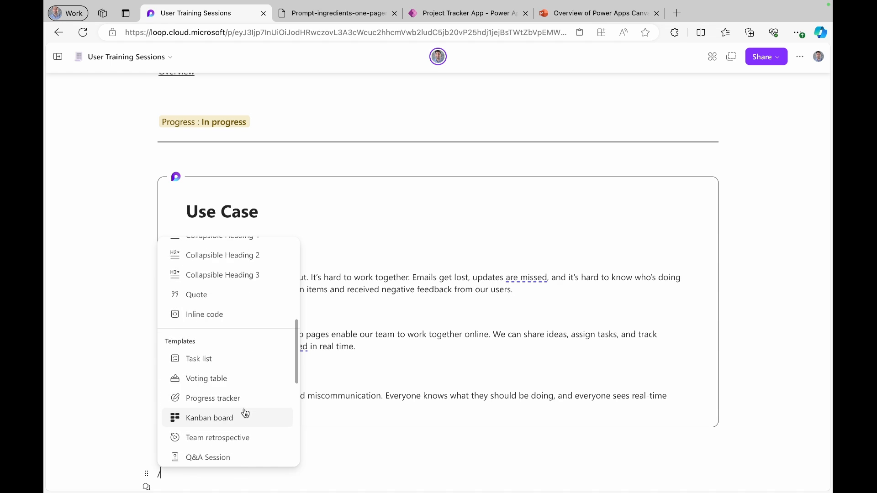
scroll(245, 413, "up", 1)
key("BackSpace")
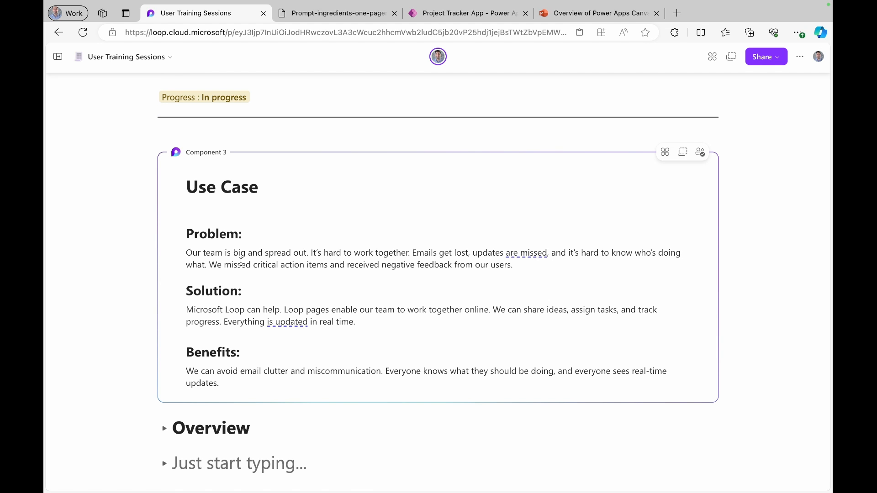
type("Agr")
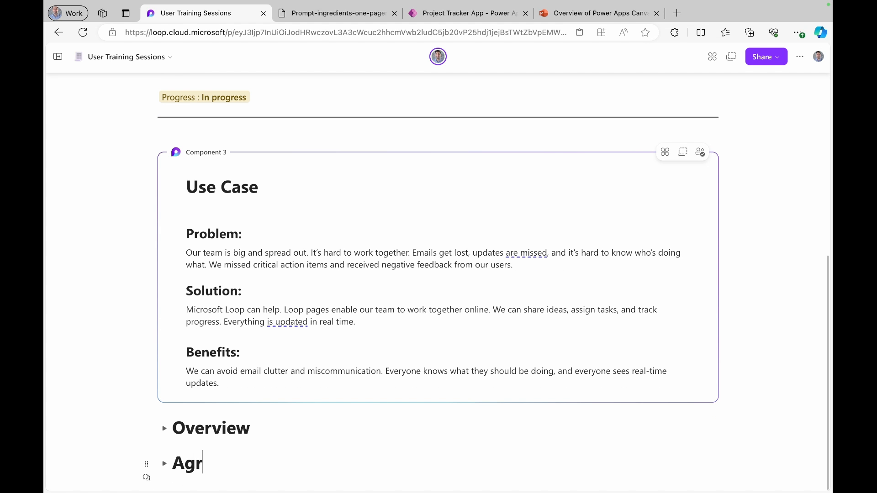
type("eements")
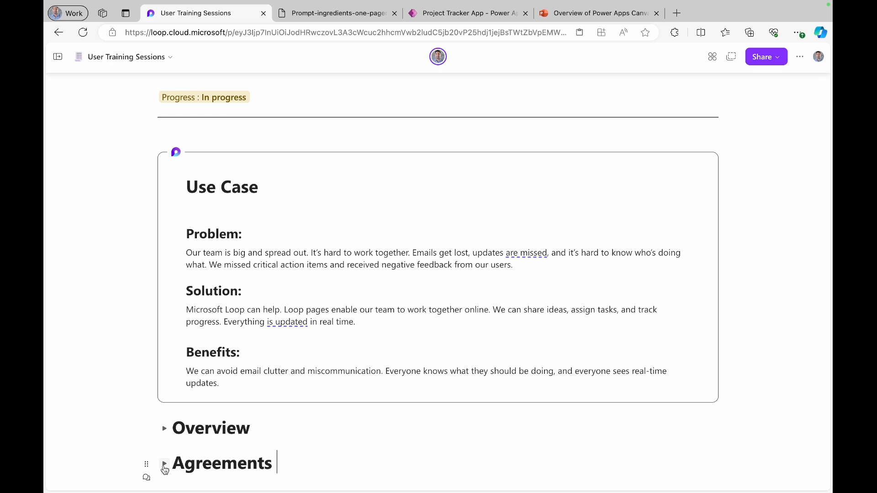
- Expand Agreements and start a numbered list inside it with "Before each training, check the system to make sure it works"
left_click(165, 466)
left_click(189, 459)
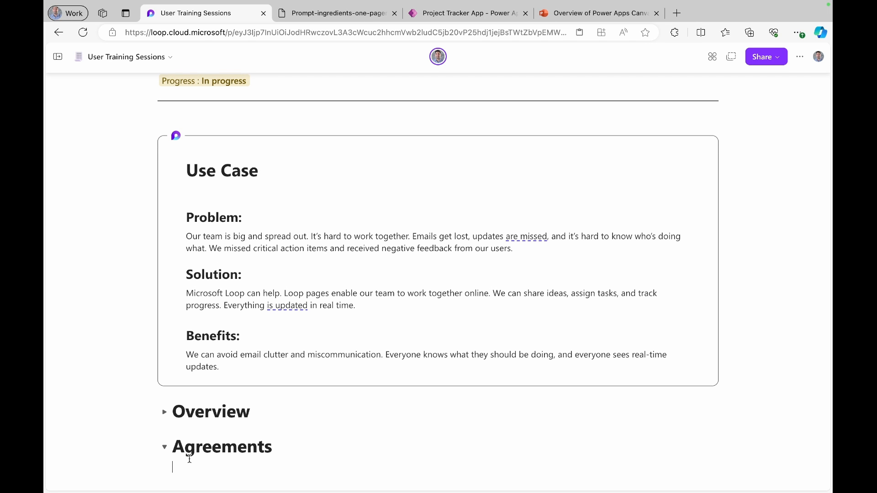
type("/")
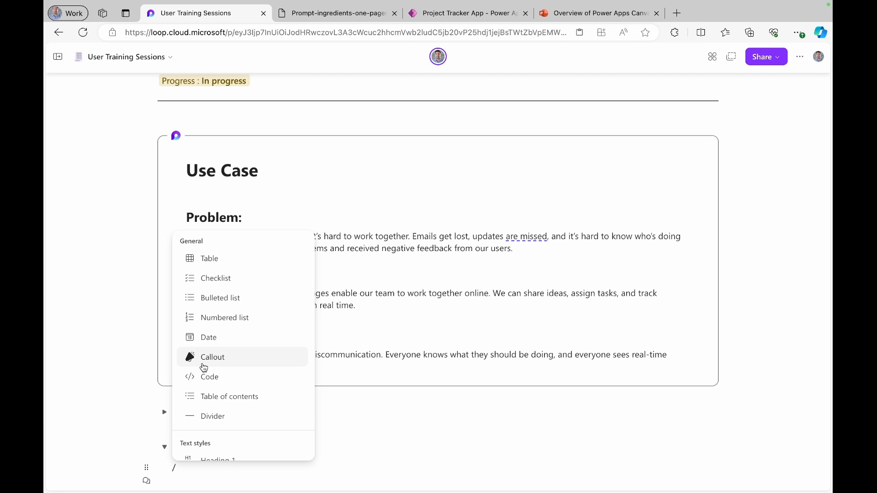
left_click(218, 317)
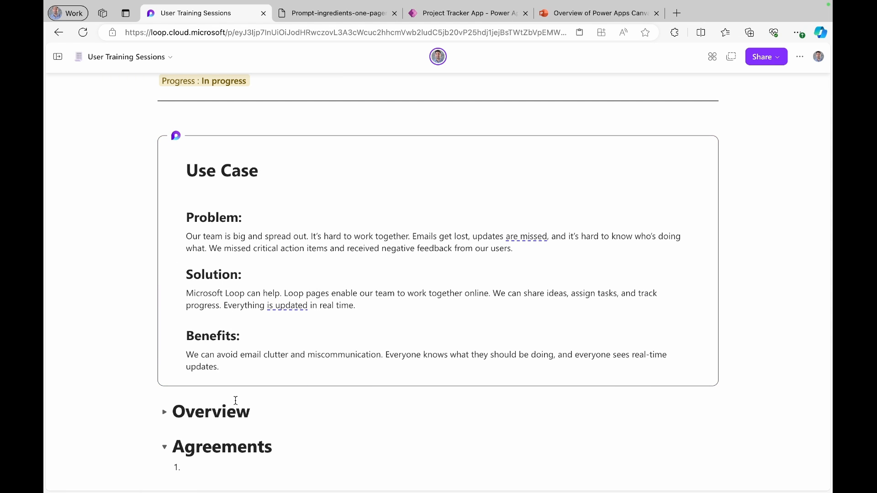
type("Before each training, ch")
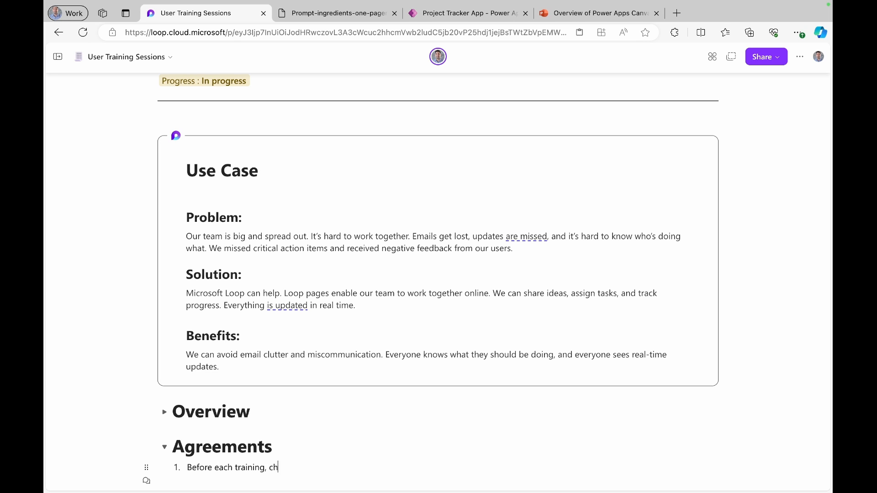
type("eck the system to ")
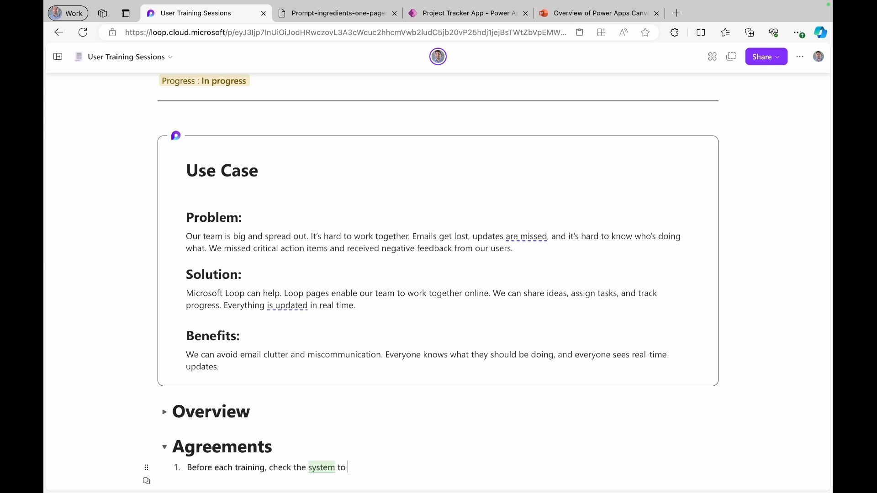
type("make sure it works")
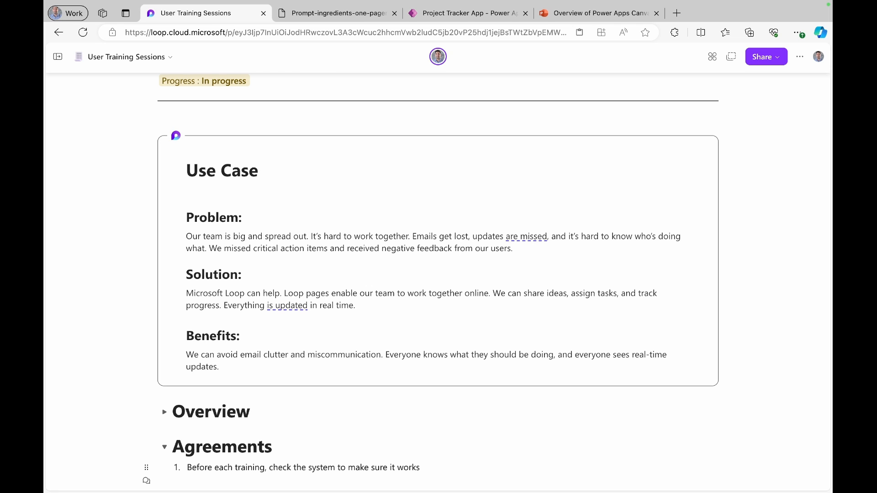
- Add a second Agreements list item reading "Each session will be recorded and shared in the Viva Engage page"
key("Return")
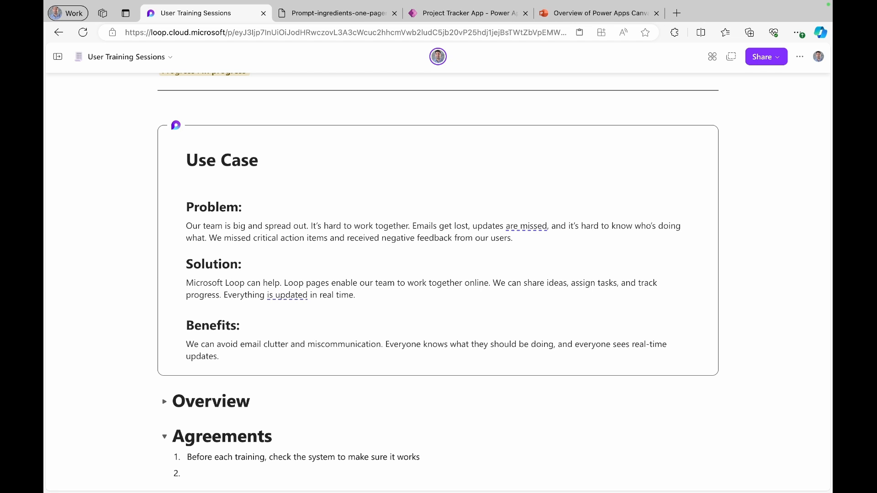
type("Each session will be recorde")
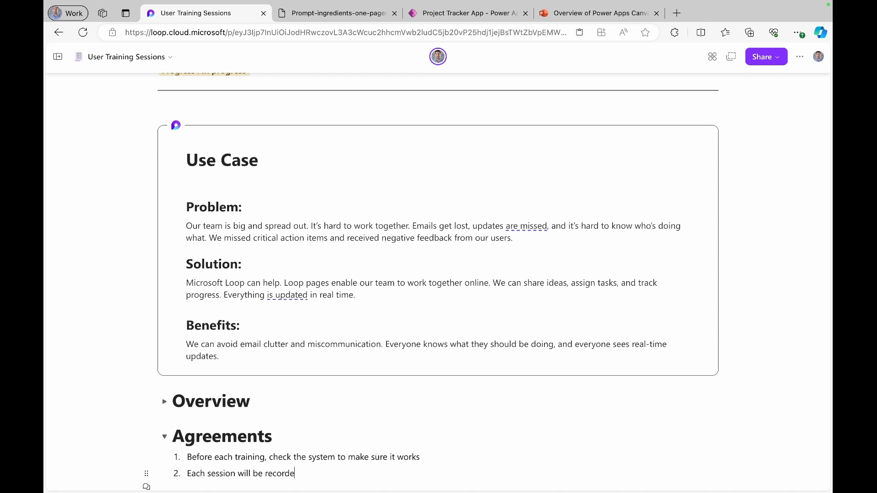
type("d and shared in the Viva")
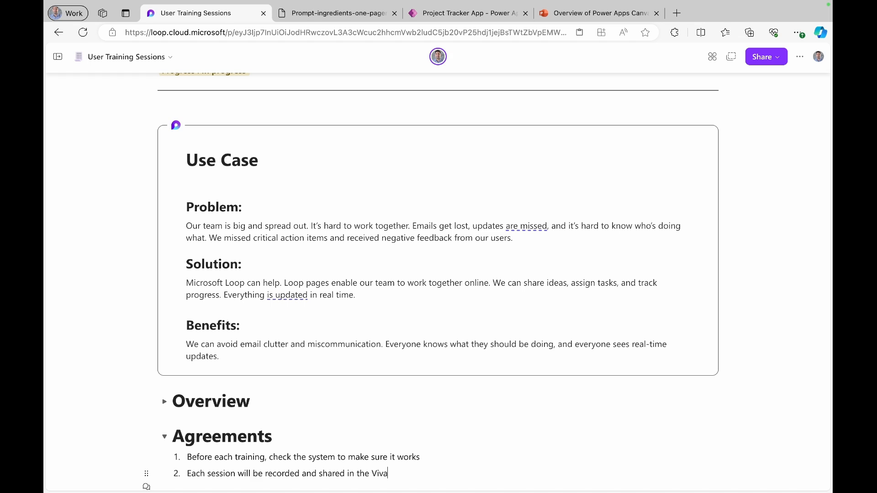
type(" Engage page")
- Add a third item, "After each session, we will send a survey to gather user feedback", and collapse the Agreements section
key("Return")
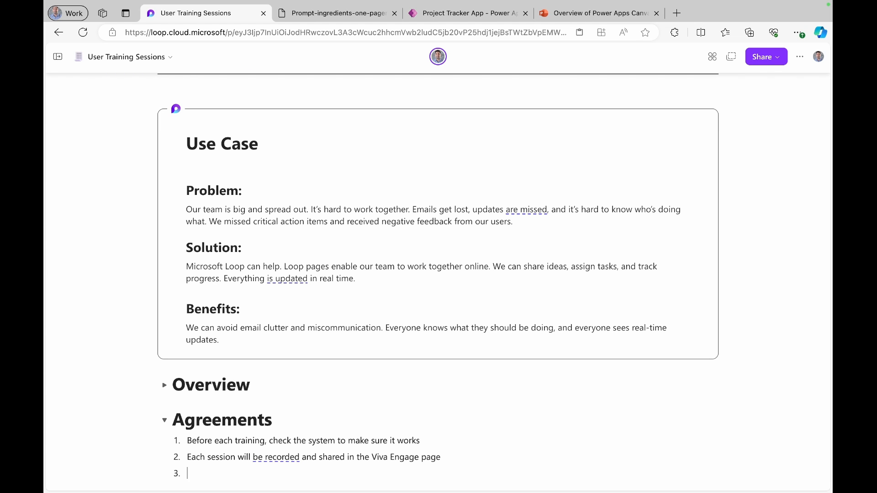
type("After each session, we will sed")
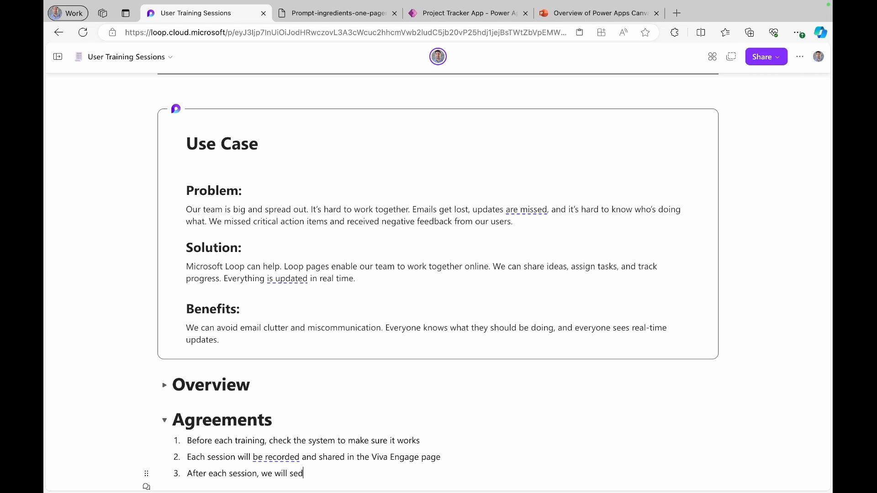
key("BackSpace")
type("nd a survey to gather user feedback")
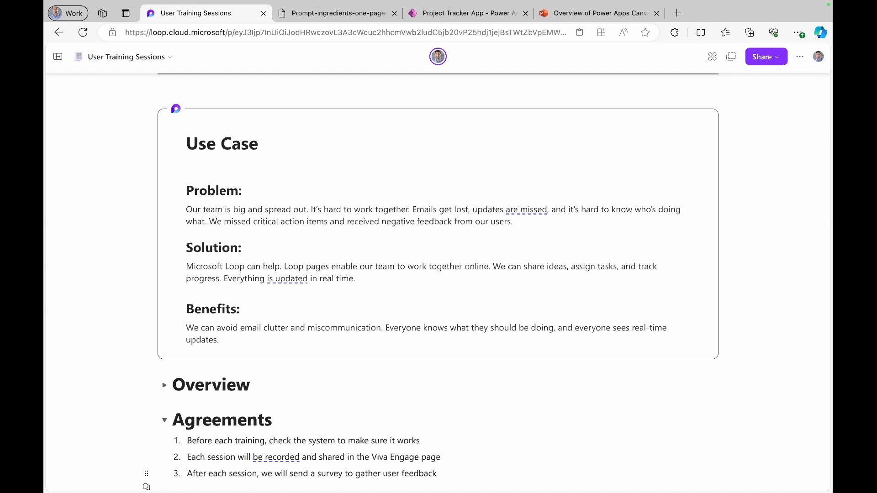
left_click(164, 424)
- Insert an empty collapsible heading below the Agreements section
left_click(301, 470)
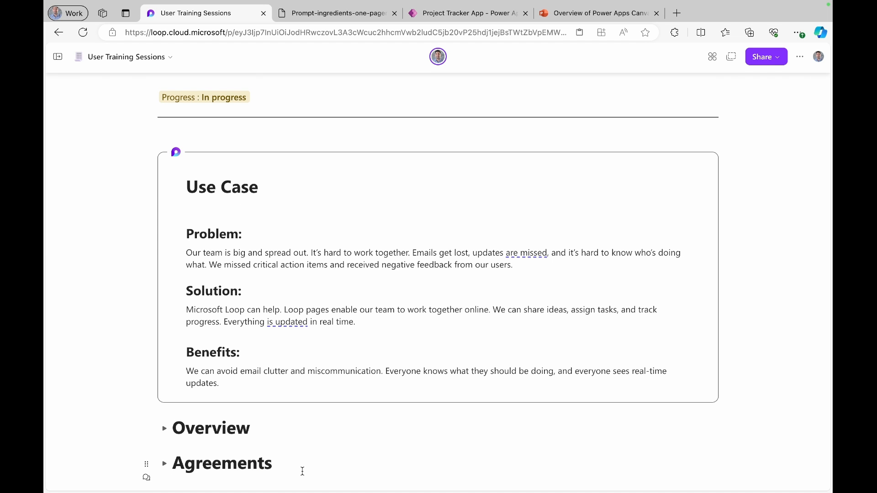
key("Return")
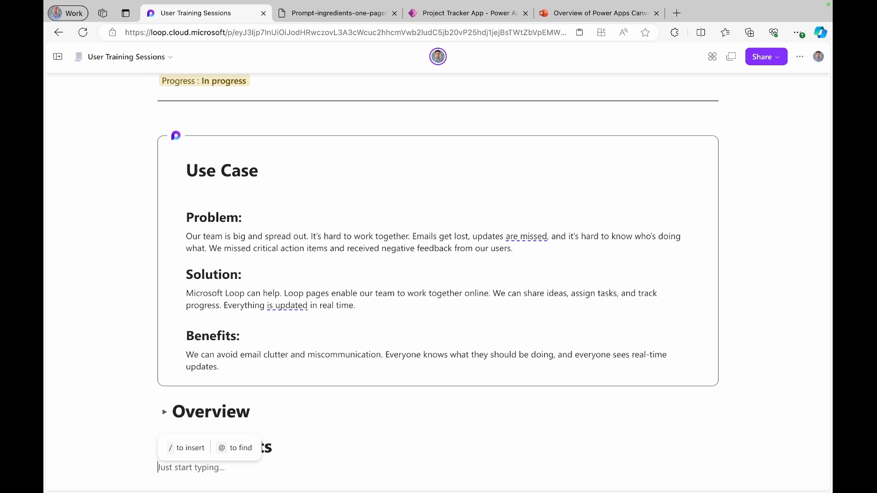
type("/")
left_click(207, 398)
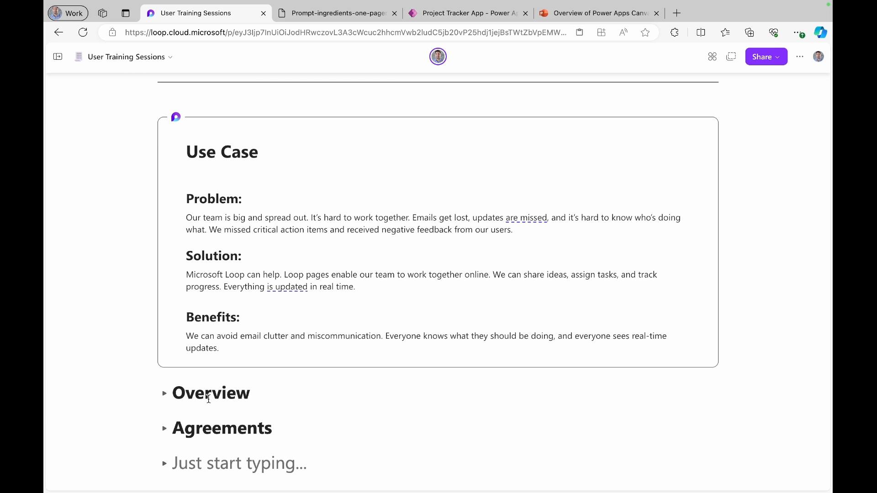
- Insert the Kanban board template at the empty heading below Agreements
type("/")
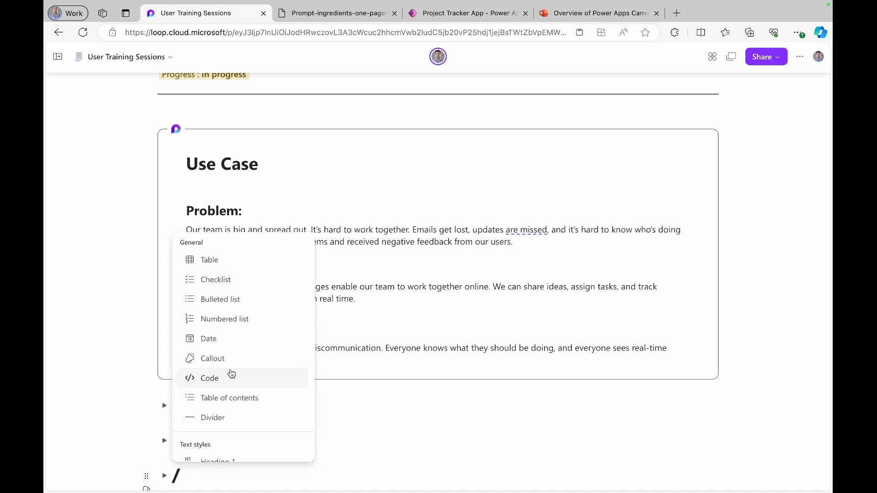
scroll(232, 374, "down", 5)
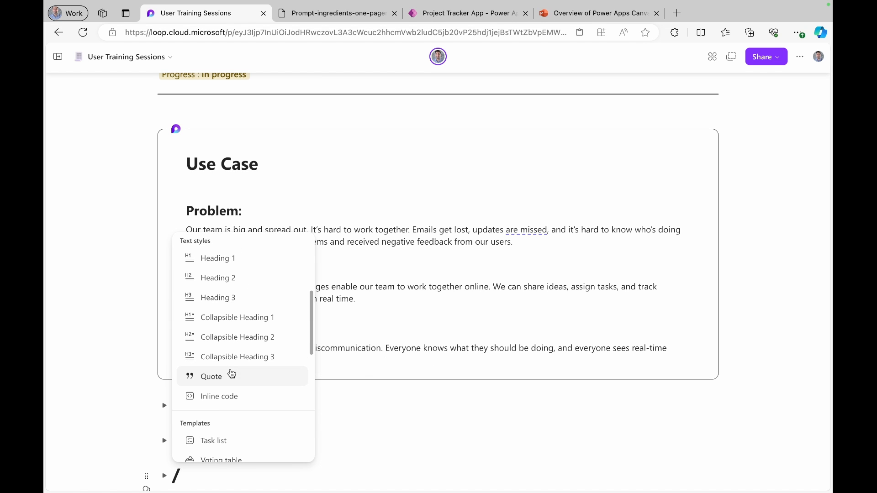
scroll(221, 422, "down", 3)
key("BackSpace")
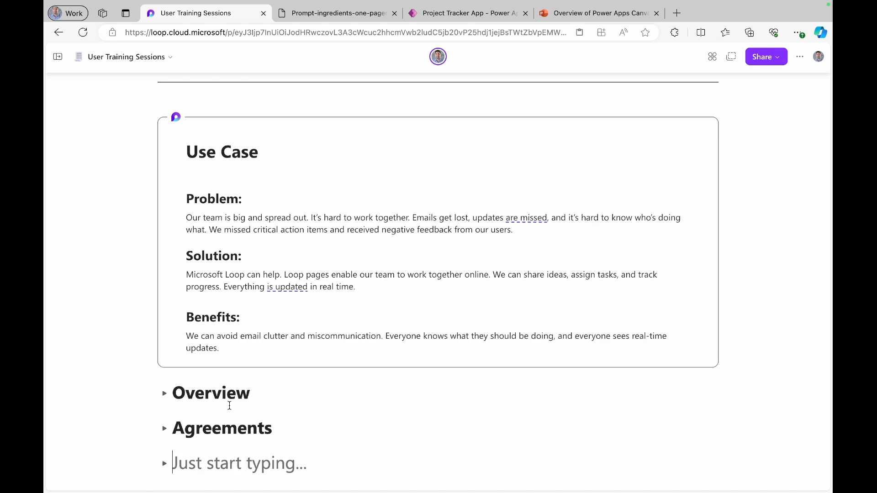
- Convert the "Kanban board" title to a Collapsible Heading 1
left_click(274, 203)
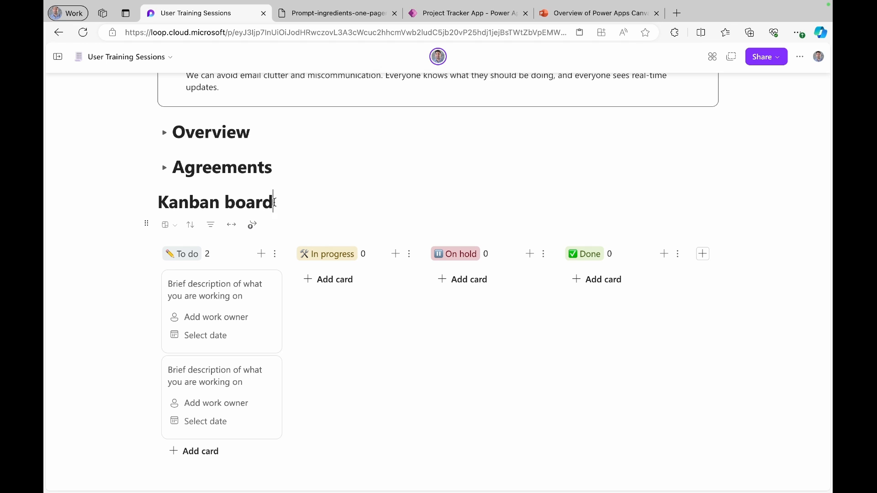
left_click_drag(274, 202, 157, 203)
left_click(324, 176)
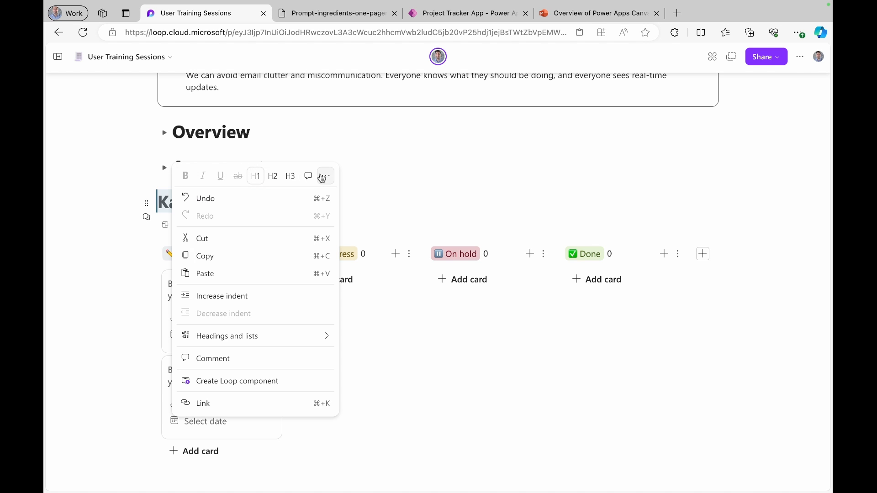
mouse_move(297, 337)
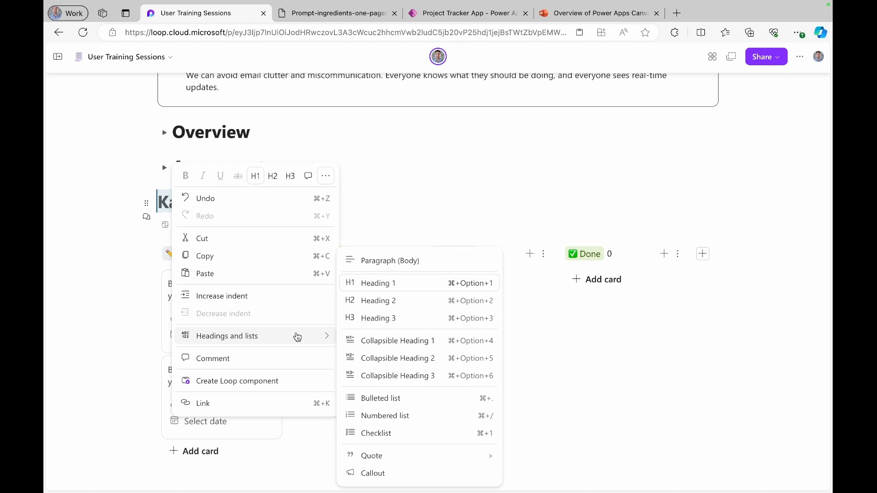
left_click(404, 340)
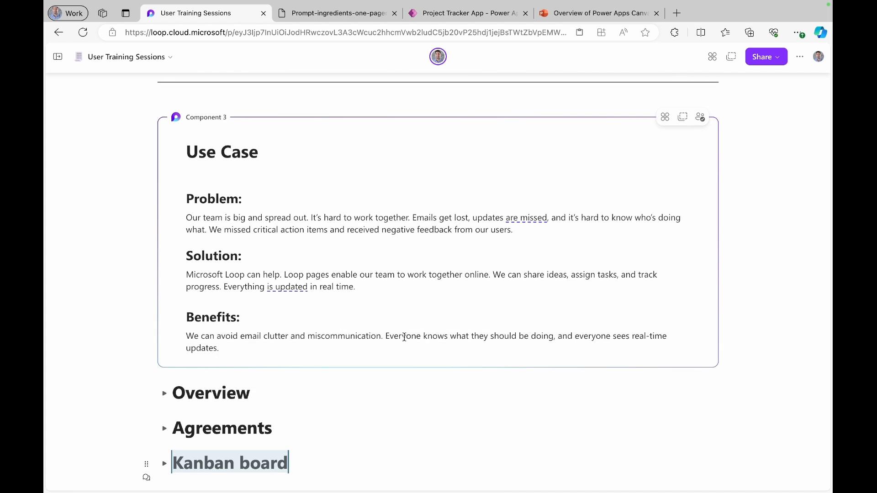
- Rename the "Kanban board" heading to "Team Discussion Board"
left_click(287, 440)
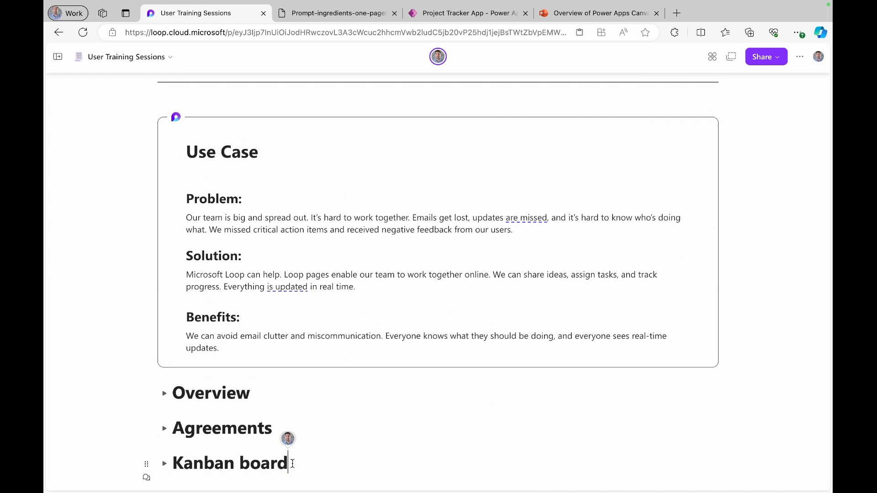
key("BackSpace")
key("BackSpace")
key("BackSpace")
key("BackSpace")
key("BackSpace")
key("BackSpace")
key("BackSpace")
key("BackSpace")
key("BackSpace")
key("BackSpace")
key("BackSpace")
key("BackSpace")
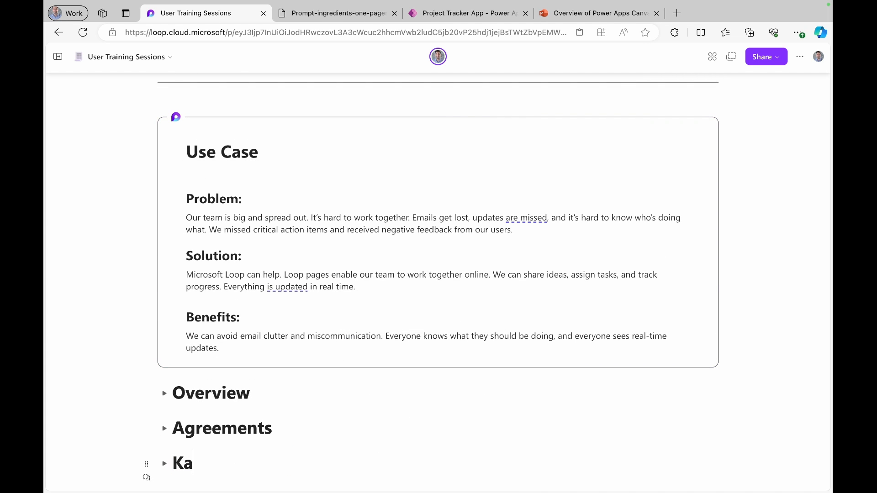
type("Tea")
type("m ")
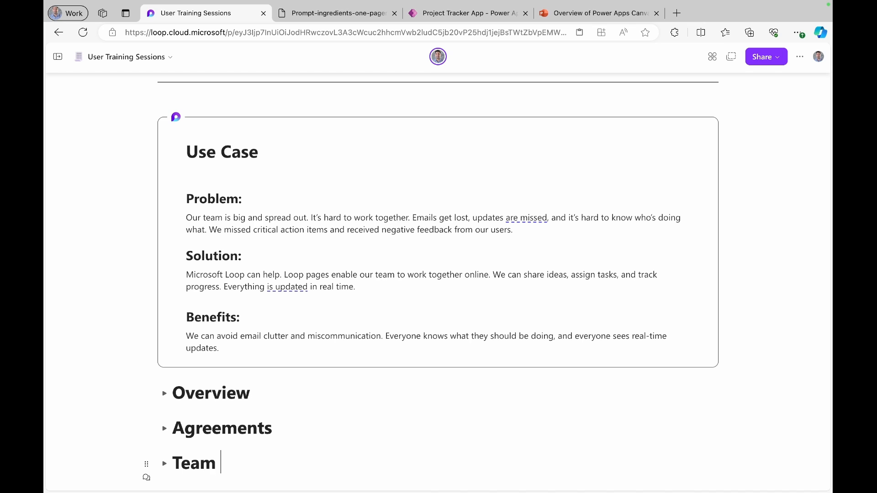
type("Discussion Board")
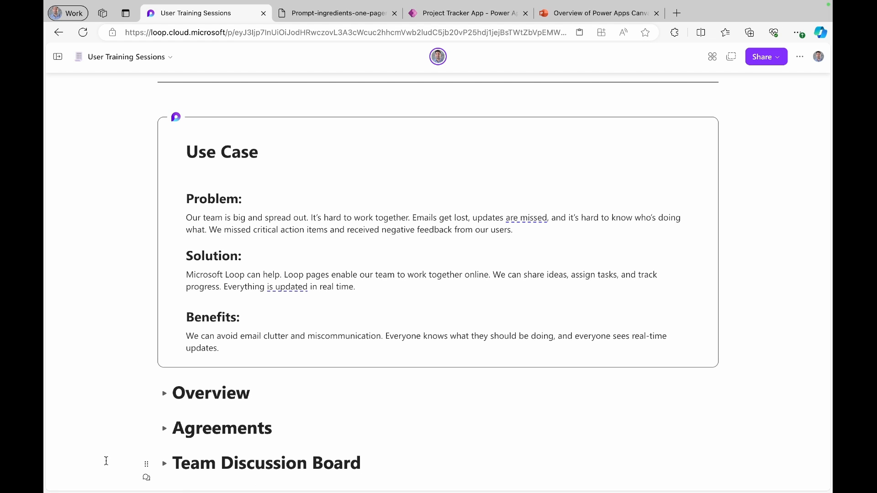
- Expand the board, open the first To do card and title it "We need a training focused on creating custom dashboards in the new tool"
left_click(165, 463)
scroll(164, 466, "down", 6)
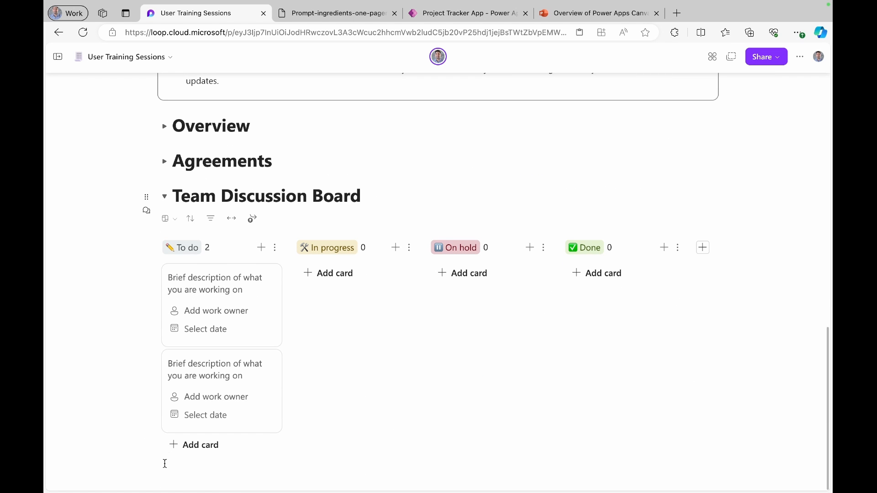
mouse_move(262, 294)
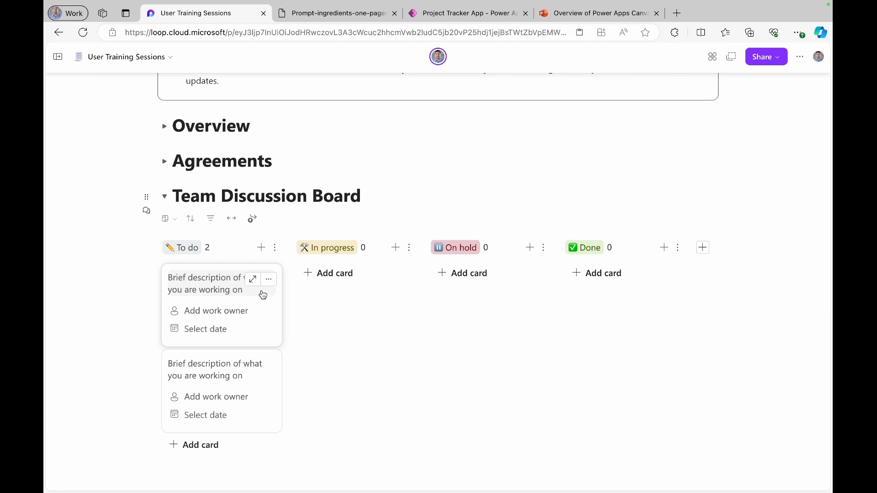
left_click(253, 280)
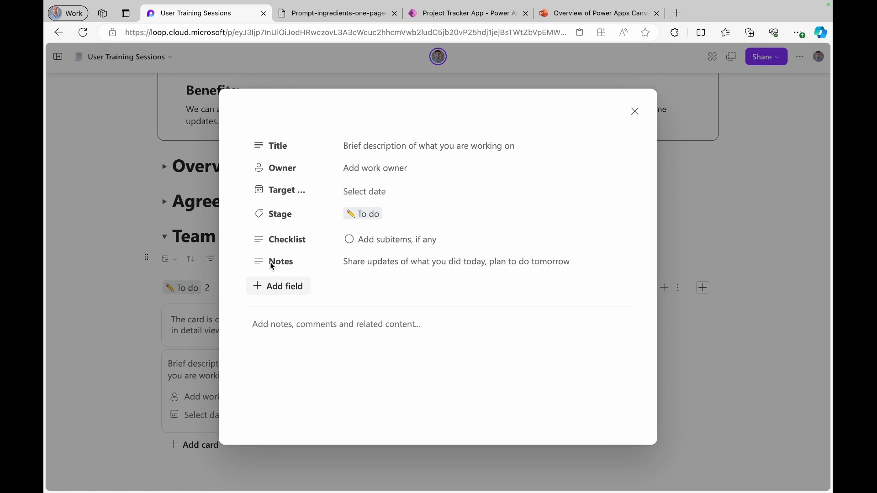
left_click(398, 146)
type("We need a training focused on creating custom dashboards")
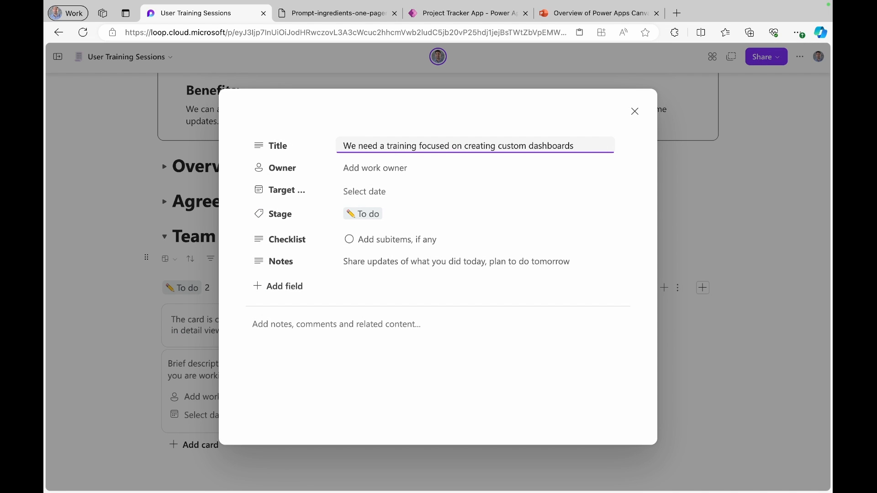
type("in the bew")
- Assign the third suggested person as the card's owner, grant them access, and set the target date to Wed, May 22
left_click(400, 179)
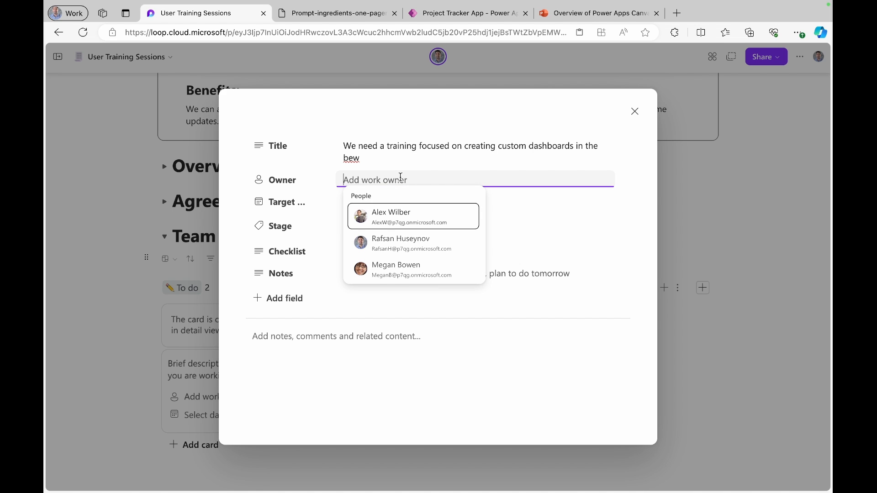
left_click(407, 269)
left_click(380, 210)
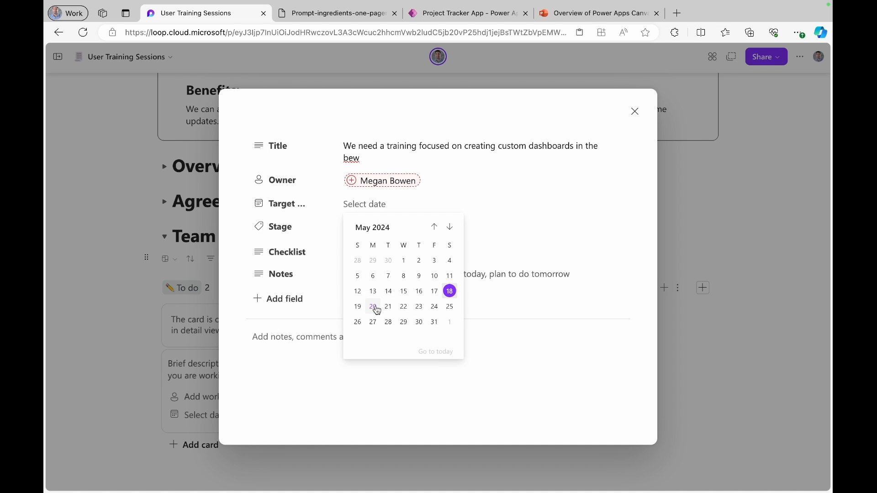
left_click(404, 306)
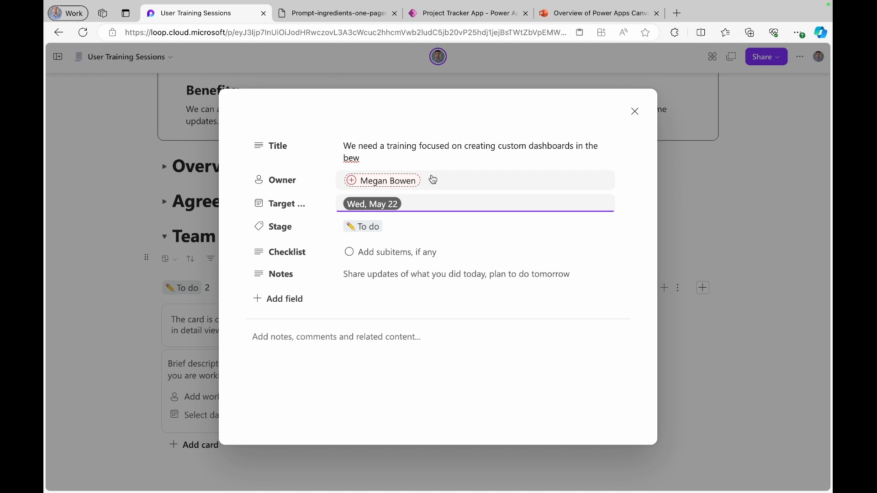
left_click(413, 184)
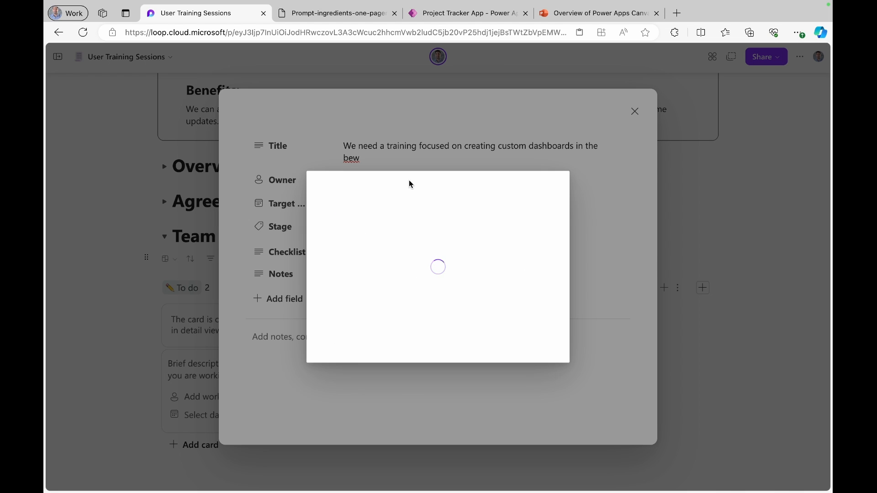
left_click(366, 298)
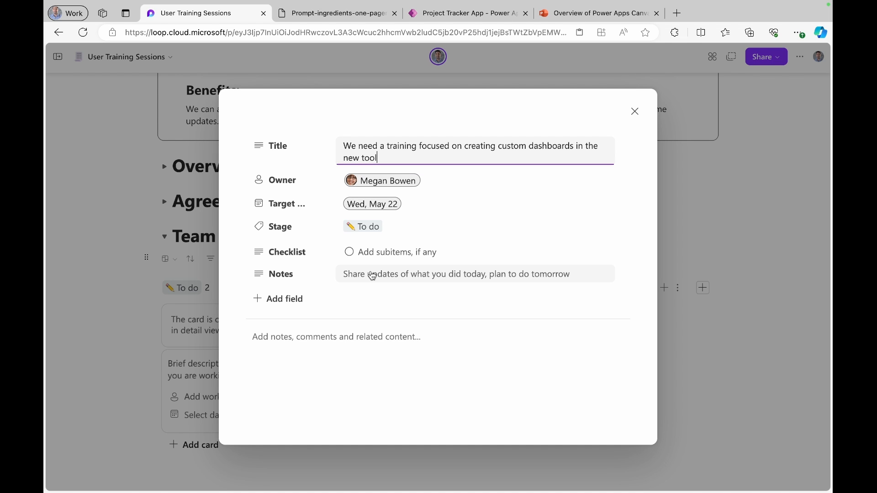
- Add a Vote field to the card and close its detail view
left_click(276, 300)
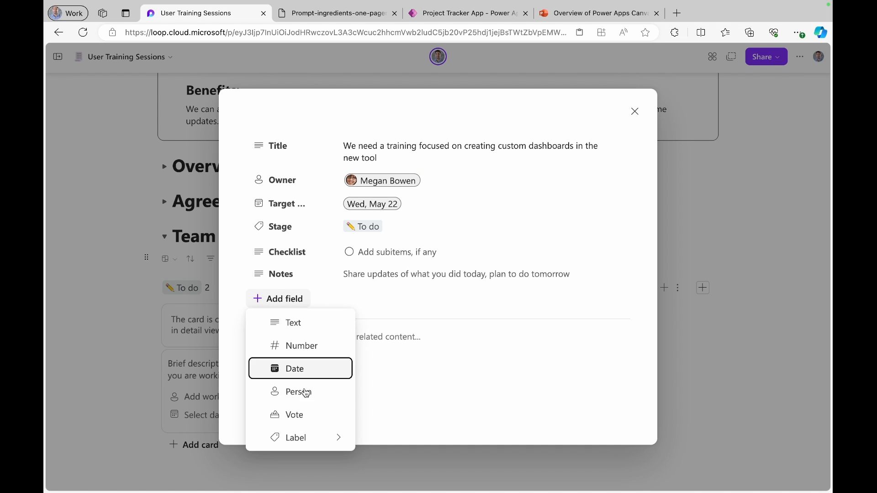
left_click(303, 417)
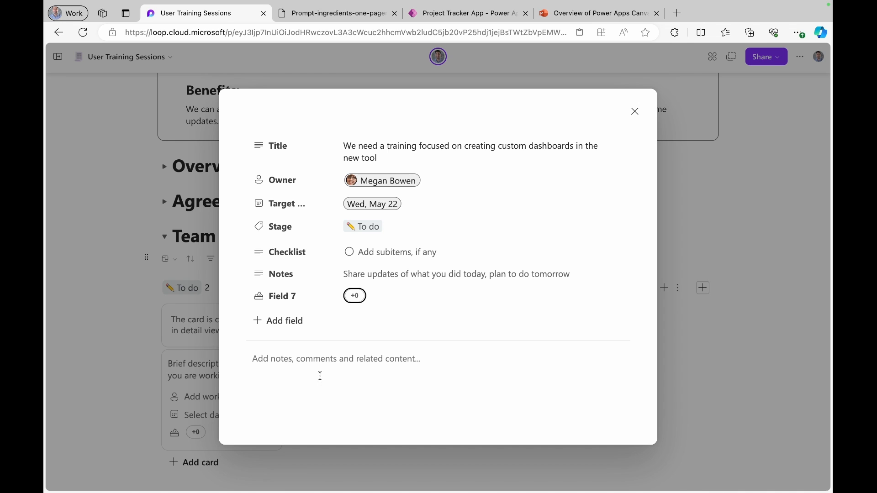
left_click(635, 111)
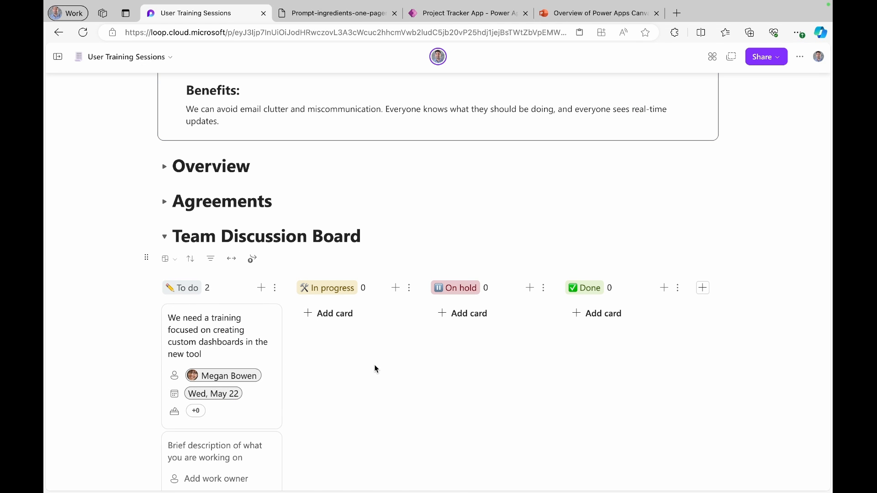
- Move the custom dashboards card from To do to In progress and cast a vote on it
scroll(264, 401, "down", 3)
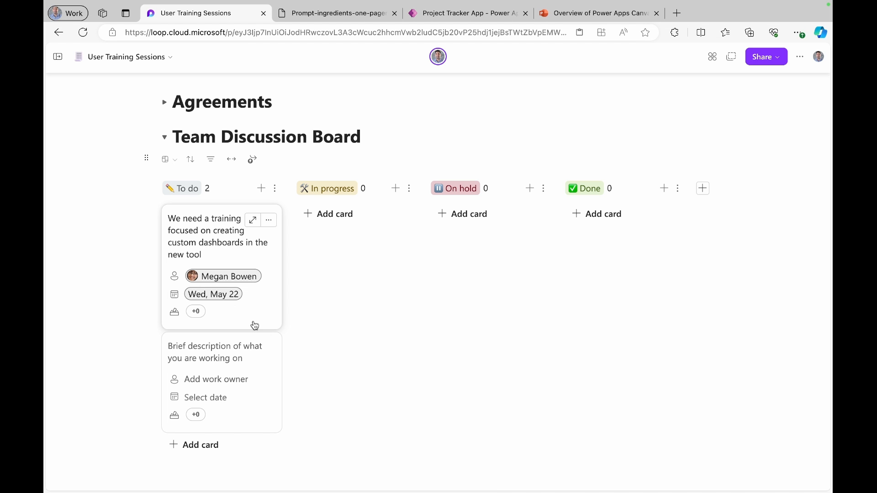
left_click_drag(260, 311, 391, 313)
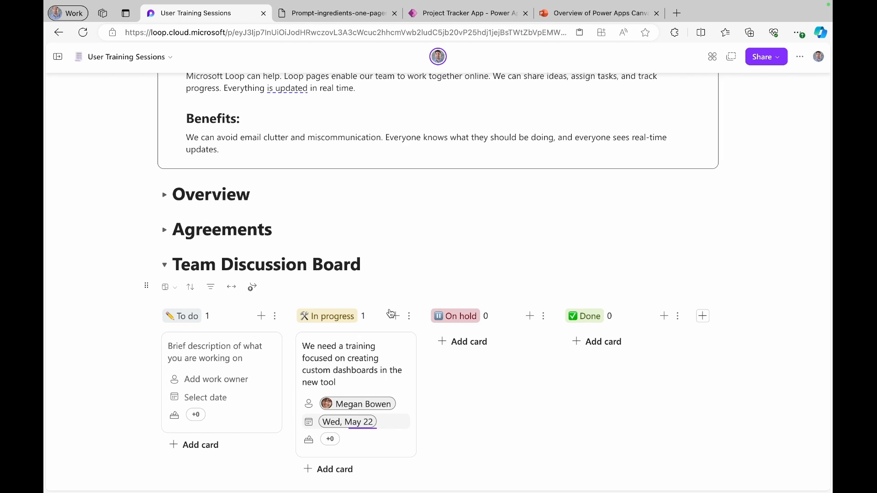
left_click(476, 380)
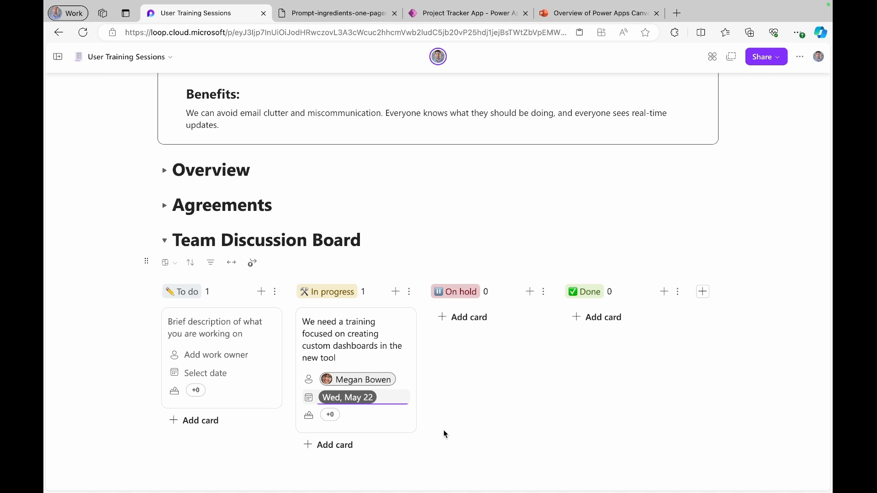
left_click(330, 415)
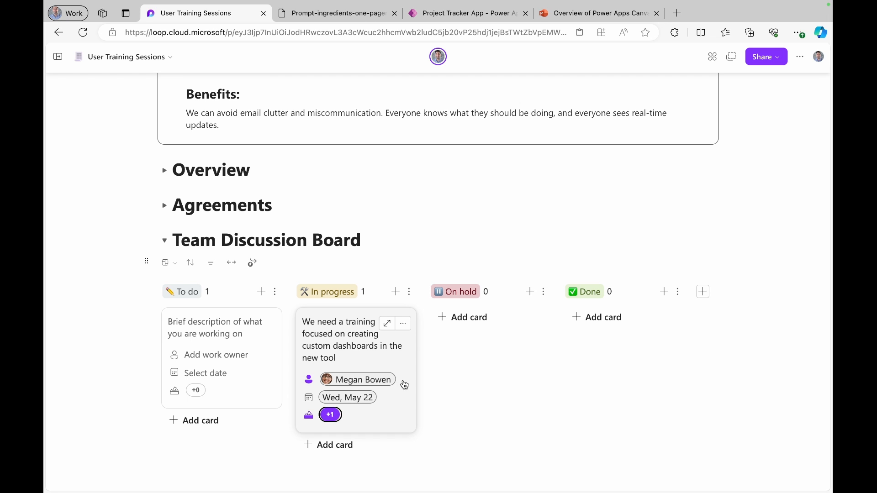
- Move the custom dashboards card to On hold and on to Done, and collapse the Team Discussion Board section
left_click_drag(403, 382, 529, 389)
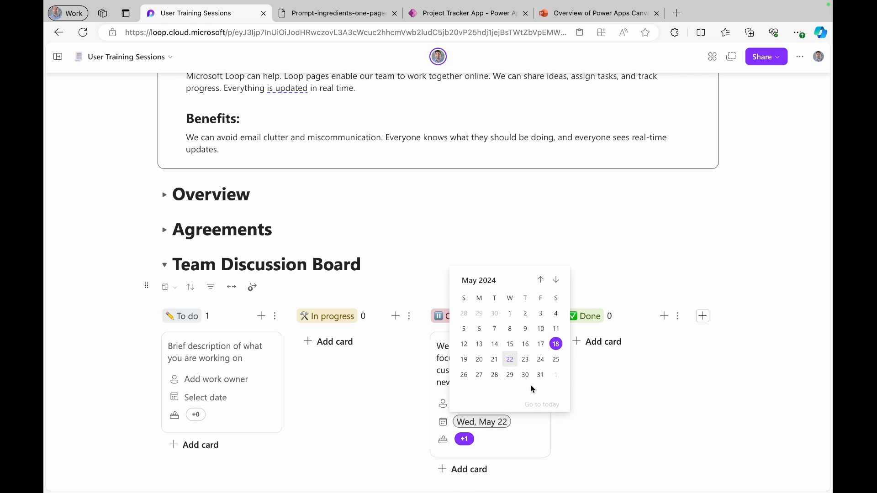
left_click_drag(538, 435, 667, 437)
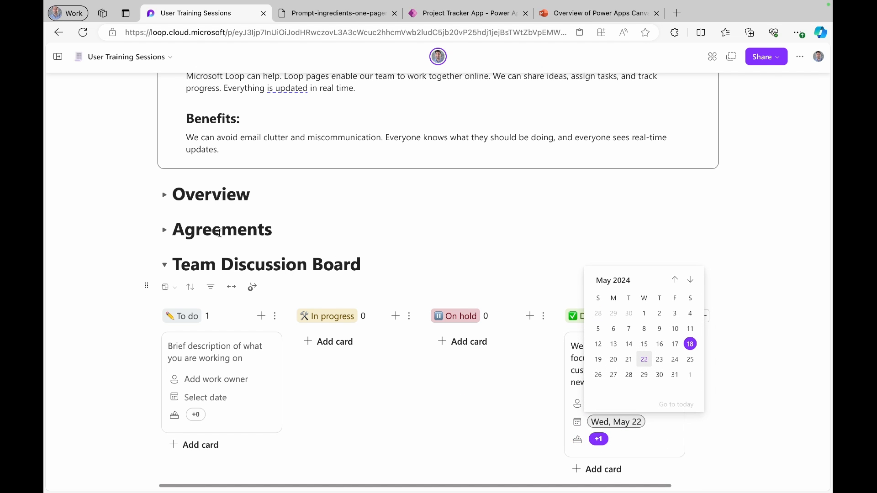
left_click(165, 265)
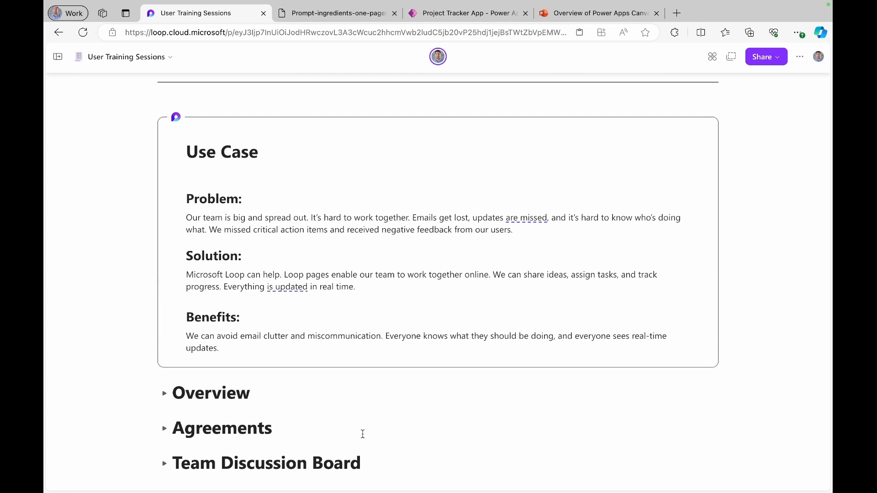
- Add a collapsible heading titled "Weekly User Training" below Team Discussion Board and start an empty line inside it
left_click(392, 461)
key("Return")
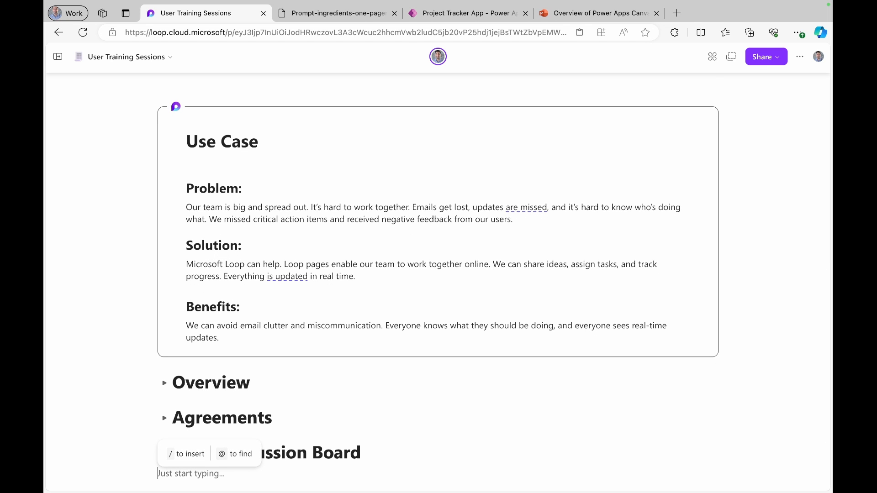
type("/")
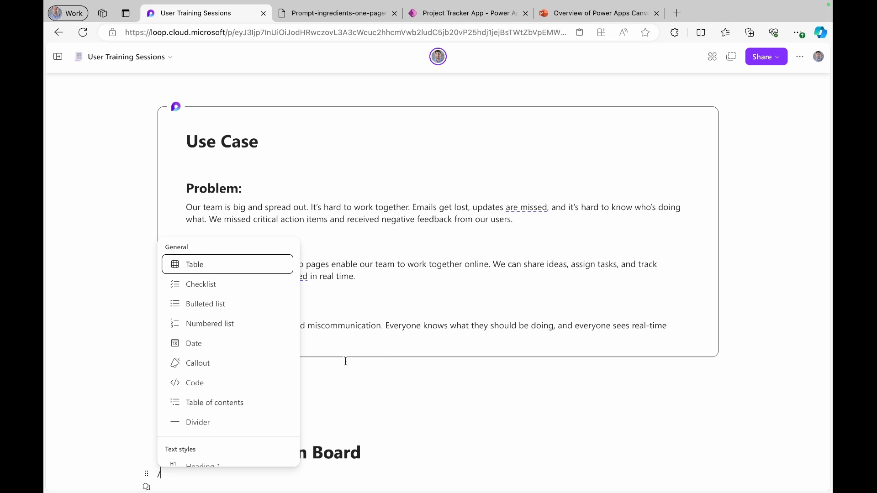
scroll(230, 385, "down", 3)
left_click(231, 385)
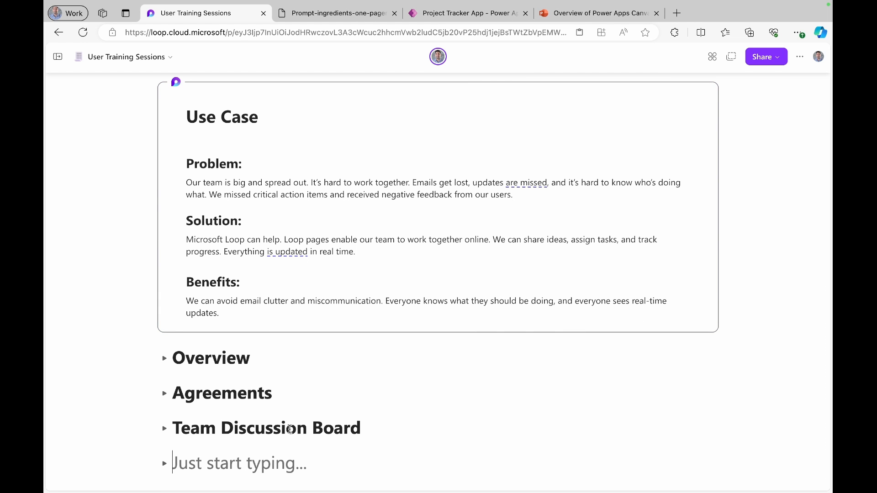
type("Weekl")
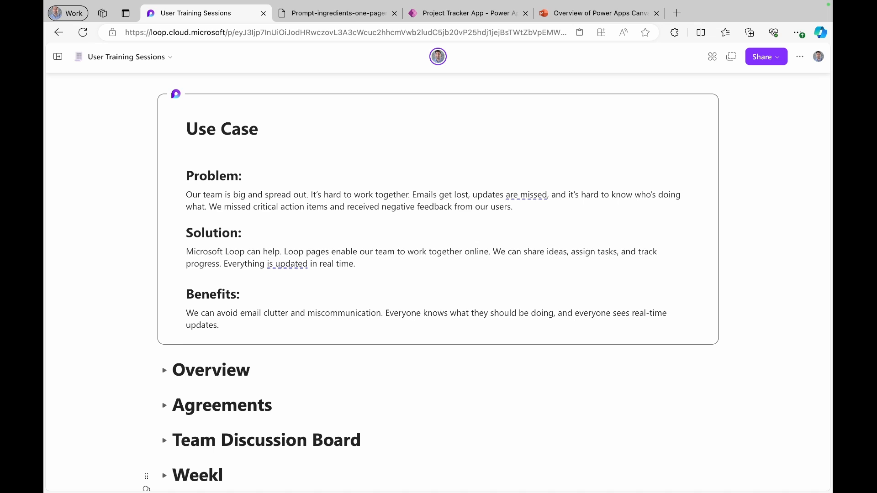
type("y User Training")
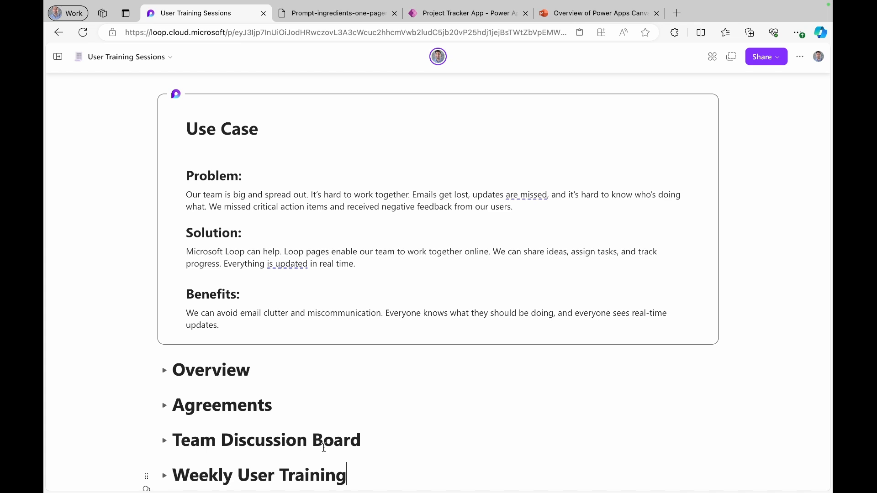
scroll(324, 448, "down", 1)
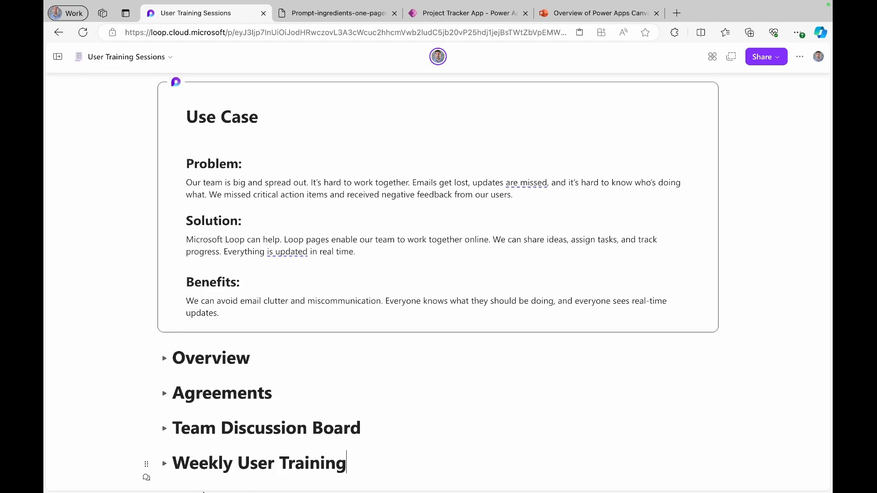
key("Return")
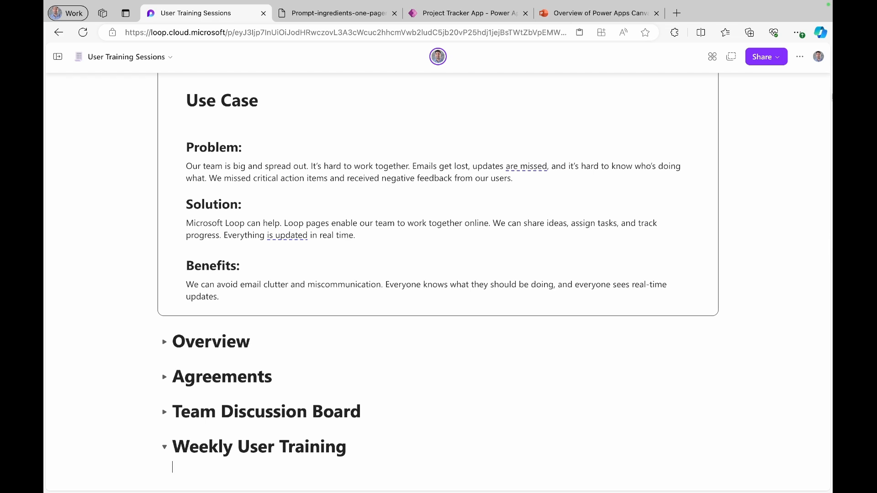
- Open Copilot's Compose tool and paste the prepared prompt about user training sessions for an application migration project as the writing topic
left_click(821, 33)
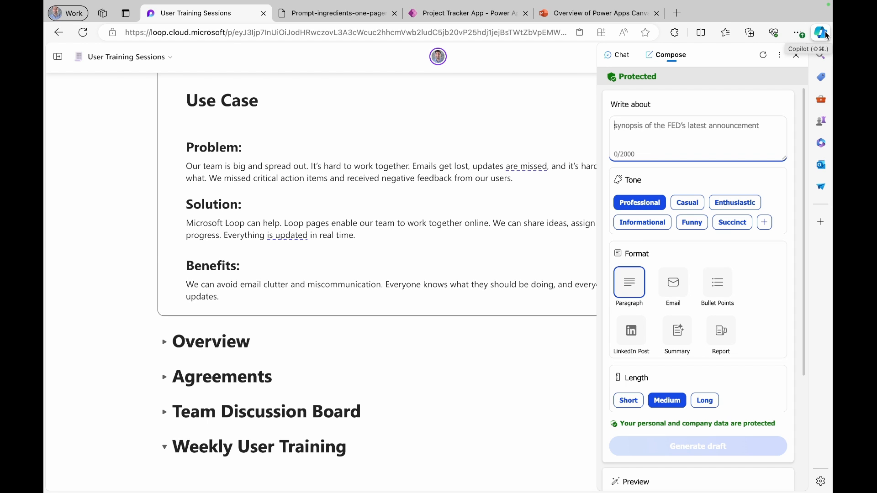
left_click(624, 56)
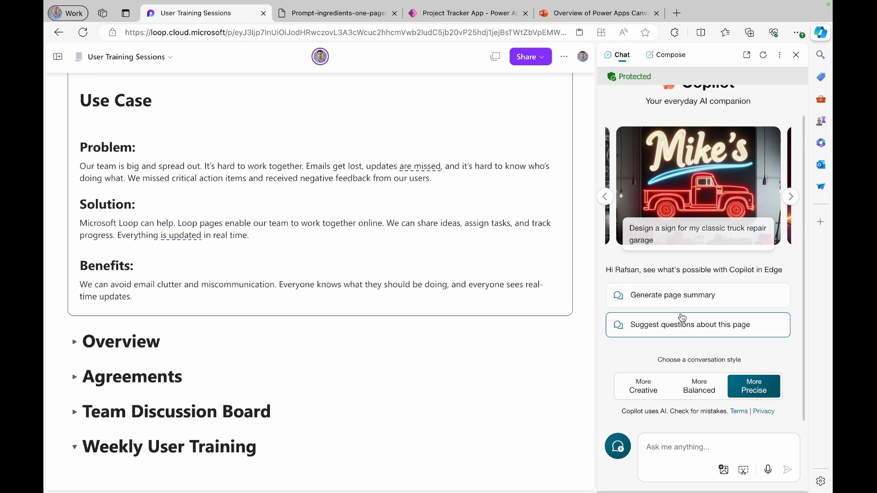
left_click(674, 55)
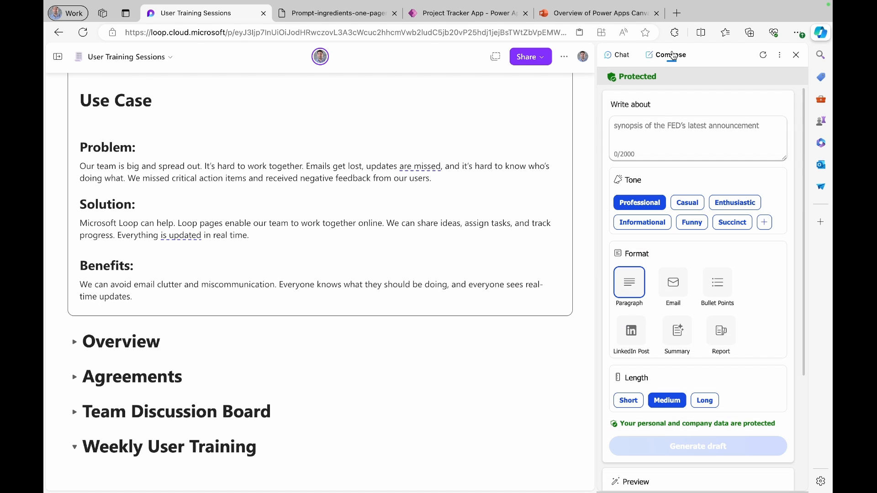
left_click(655, 131)
key("ctrl+v")
scroll(654, 130, "up", 5)
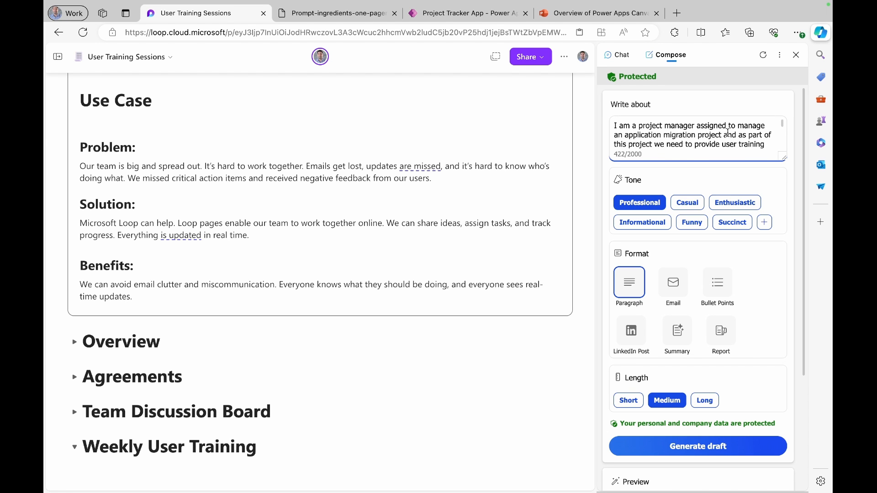
scroll(728, 133, "down", 1)
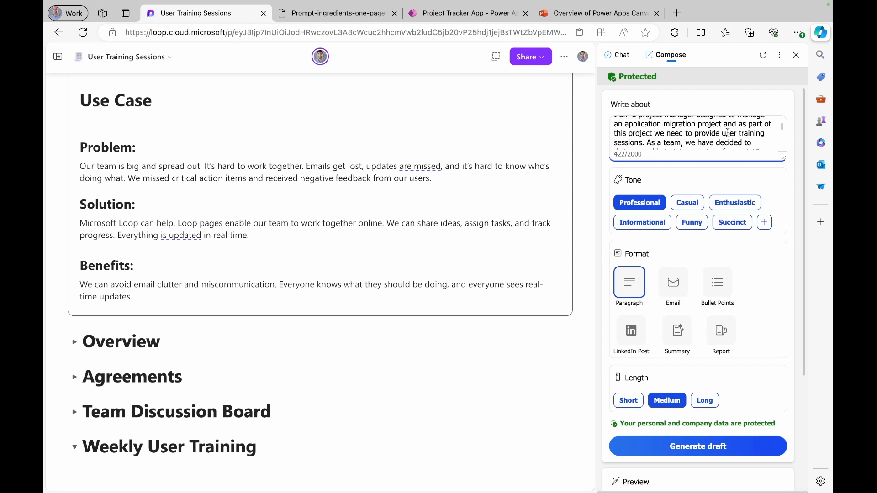
- Read through the pasted training prompt, set the draft length to Short and generate the draft in paragraph format with a professional tone
scroll(727, 132, "down", 2)
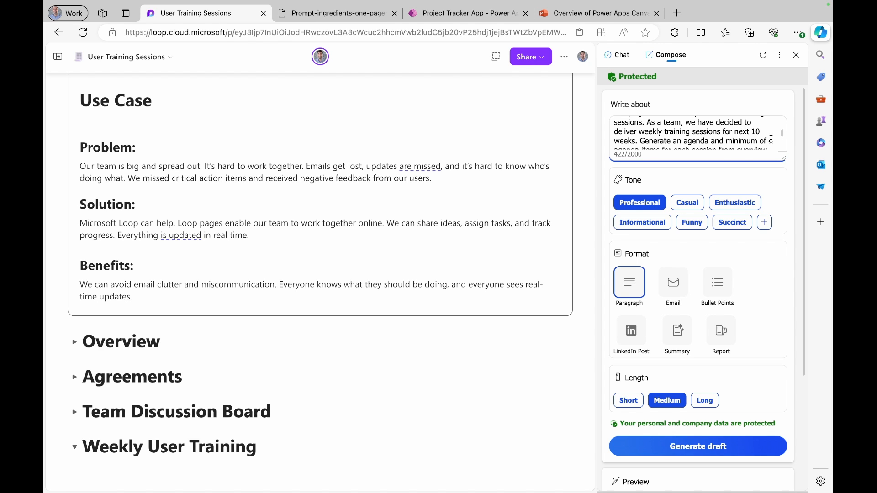
scroll(771, 139, "down", 1)
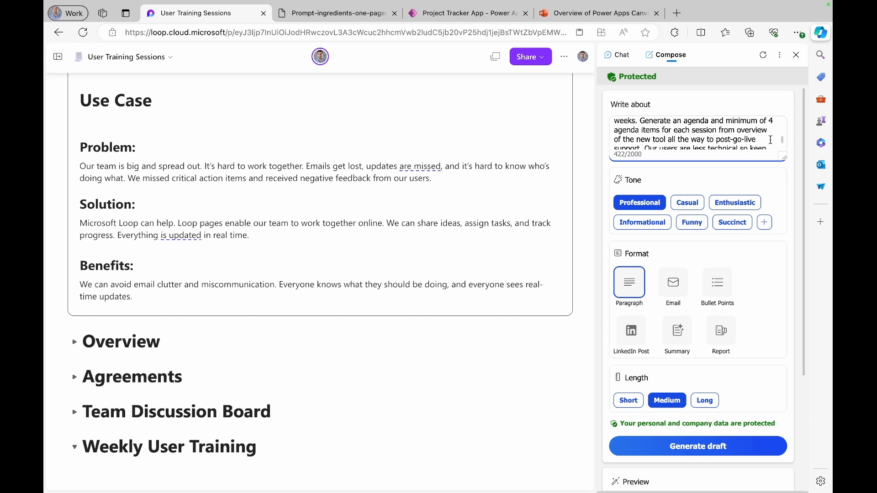
scroll(771, 140, "down", 1)
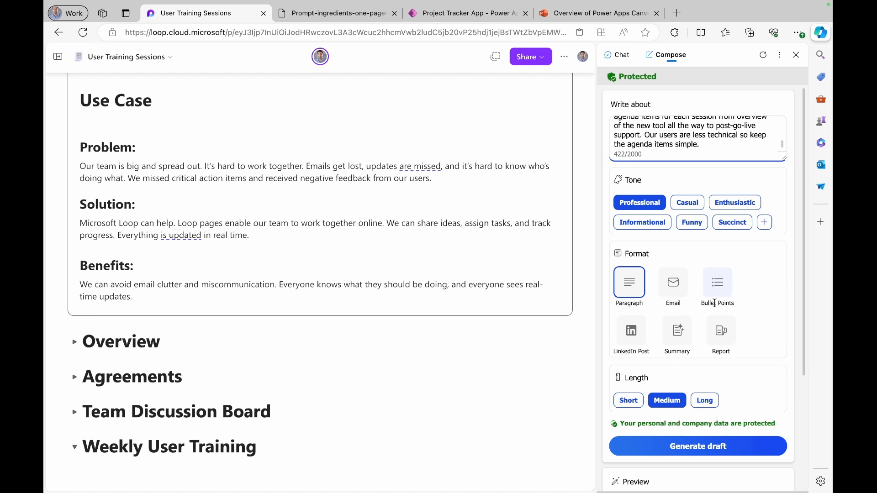
scroll(709, 312, "down", 2)
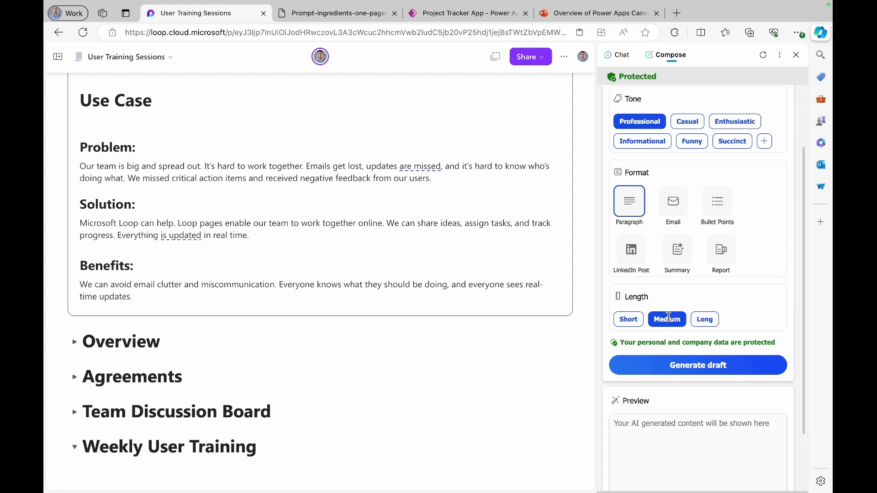
left_click(633, 323)
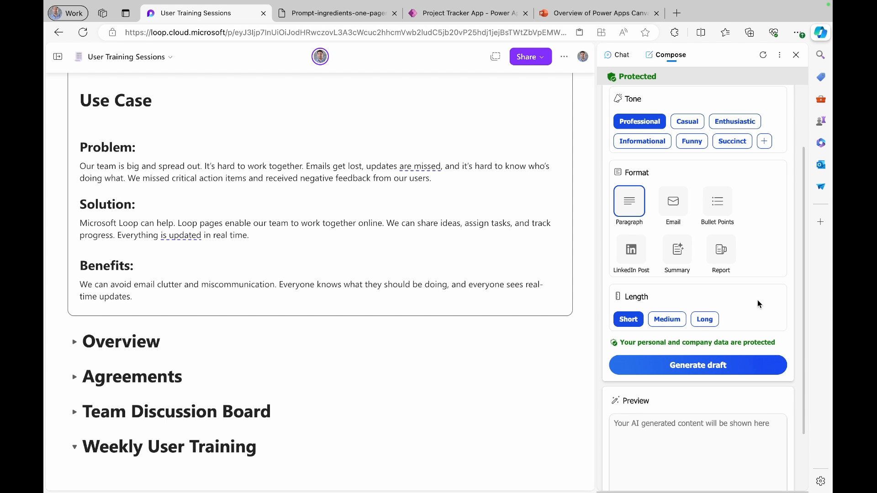
scroll(757, 300, "down", 2)
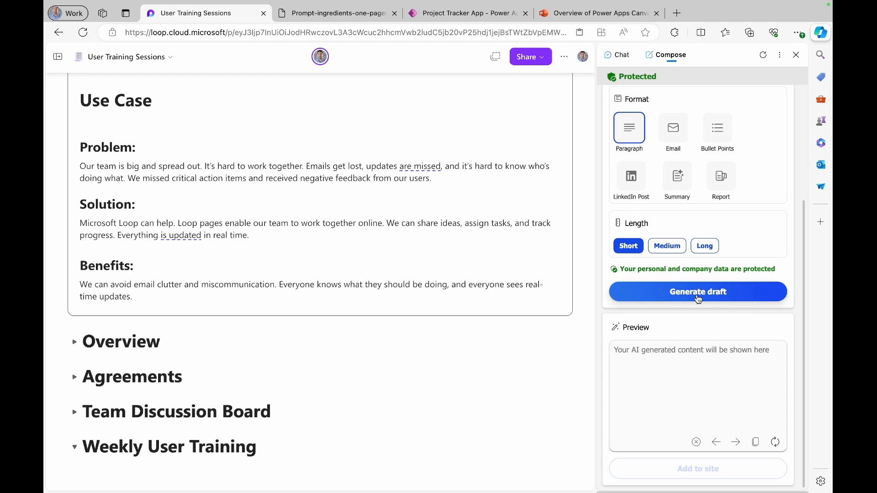
left_click(699, 295)
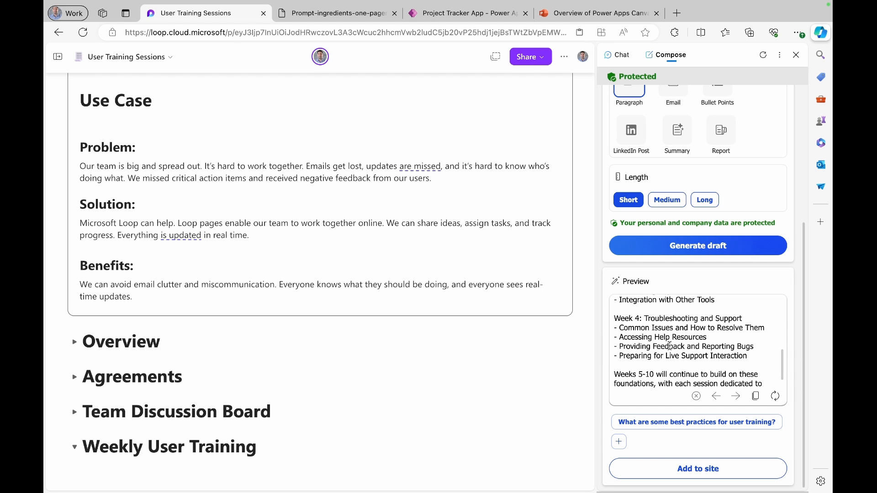
- Review the generated weekly agenda draft through to its end and add it to the page under Weekly User Training
scroll(670, 345, "down", 3)
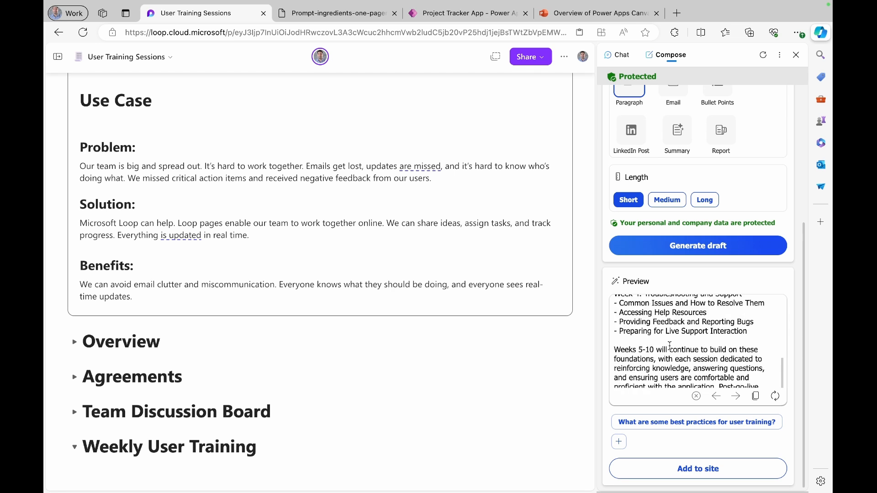
scroll(669, 346, "up", 1)
scroll(670, 346, "down", 1)
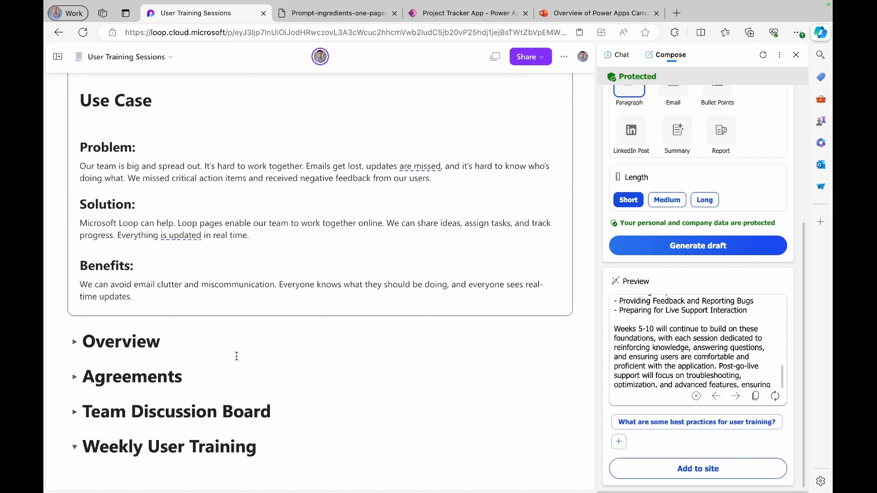
scroll(658, 347, "down", 1)
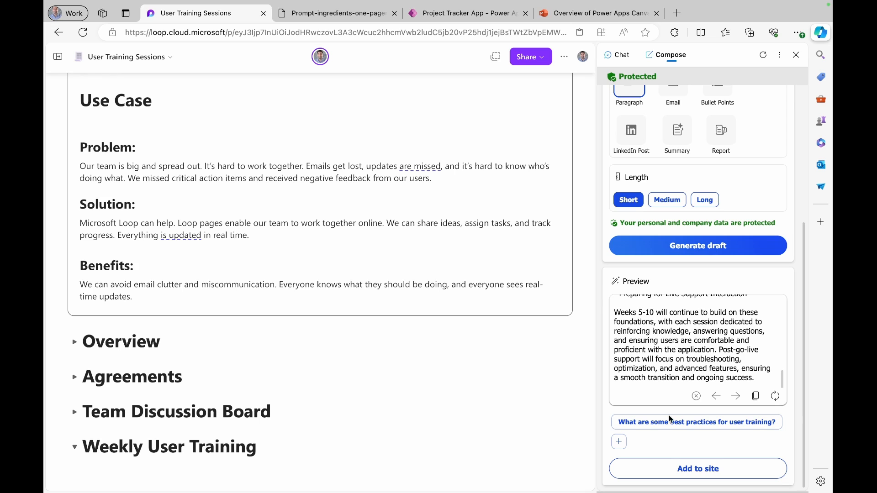
left_click(682, 475)
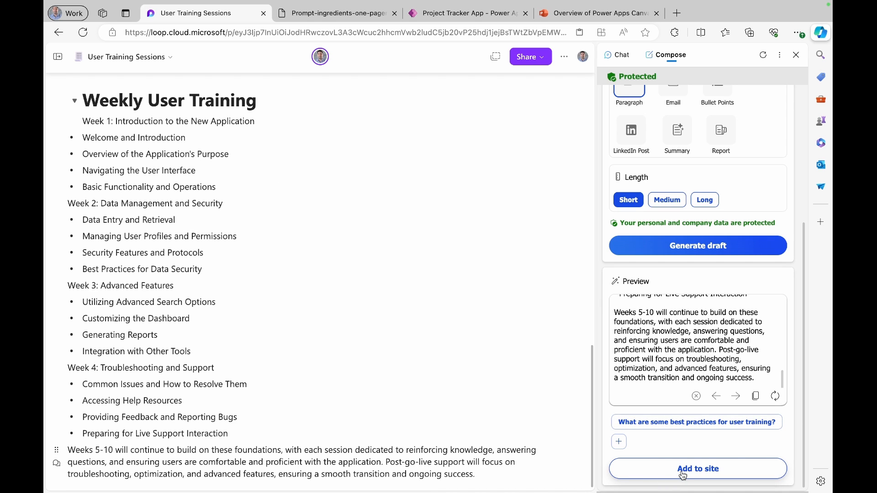
- Indent the entire generated agenda one level so it belongs to the Weekly User Training section, and collapse the section
scroll(338, 414, "up", 2)
scroll(338, 414, "down", 1)
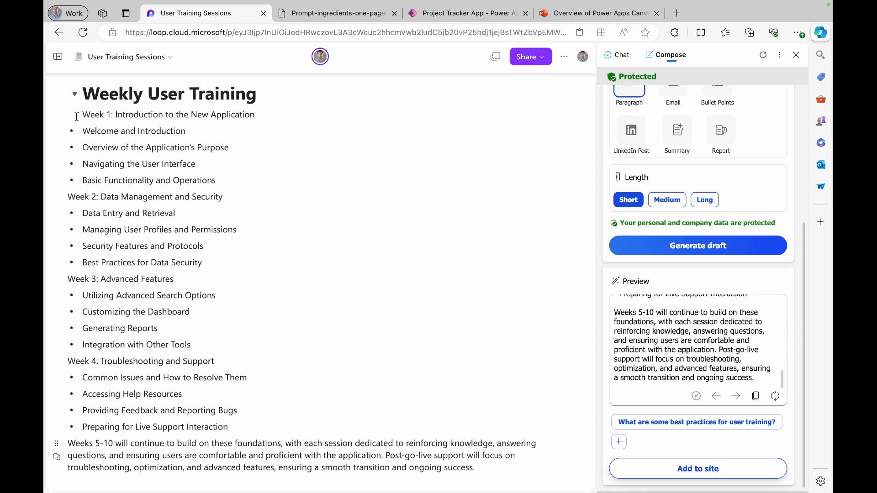
left_click_drag(76, 117, 495, 463)
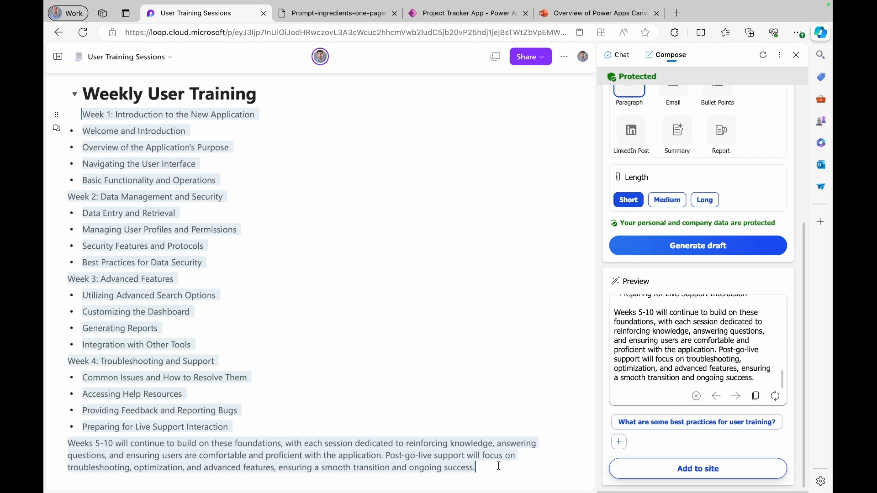
key("Tab")
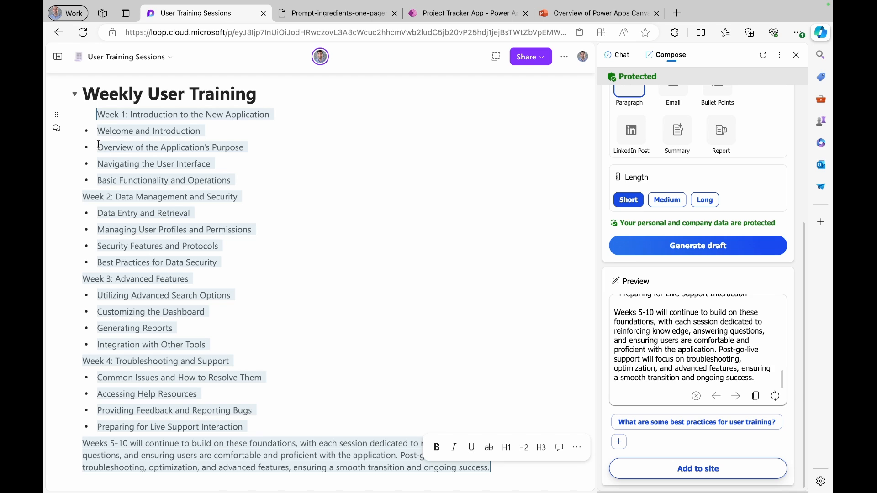
left_click(74, 94)
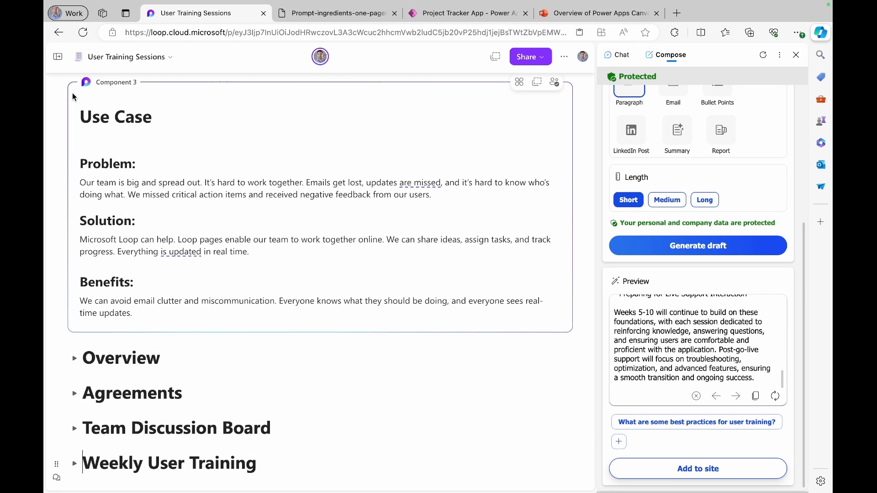
- Expand the Weekly User Training section and delete the closing paragraph about Weeks 5-10
left_click(74, 465)
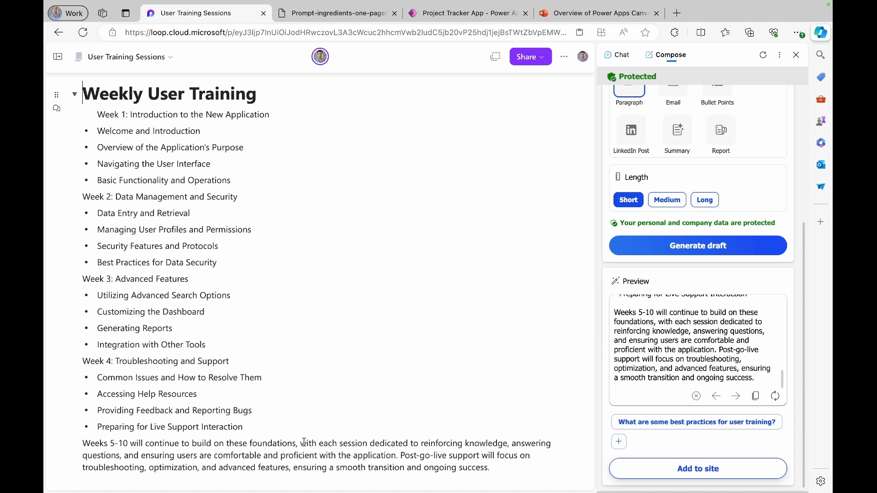
left_click_drag(495, 470, 86, 440)
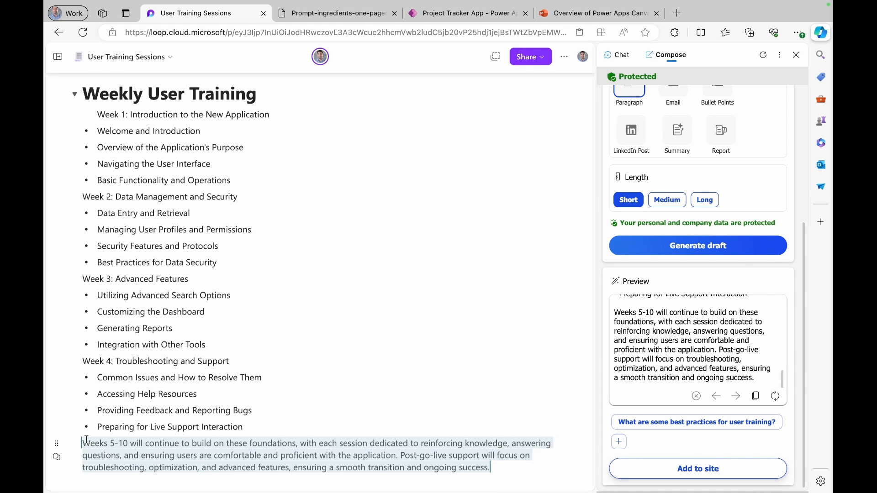
key("Delete")
- Rewrite the "Managing User Profiles and Permissions" item with Copilot, adjusting it to Bullet Points format, Professional tone and Short length
triple_click(215, 253)
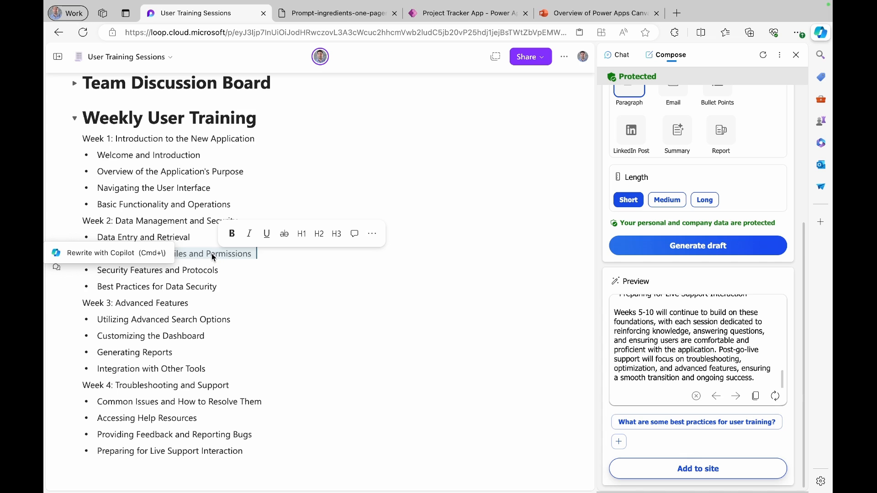
left_click(123, 254)
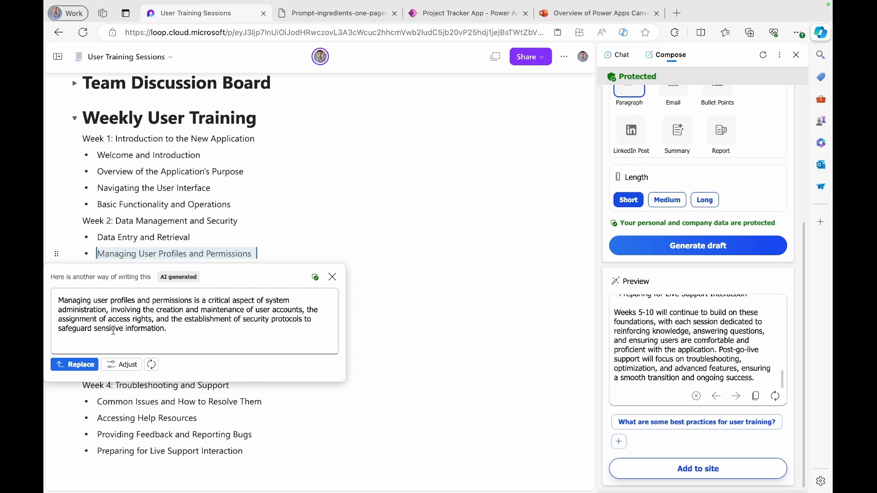
left_click(122, 365)
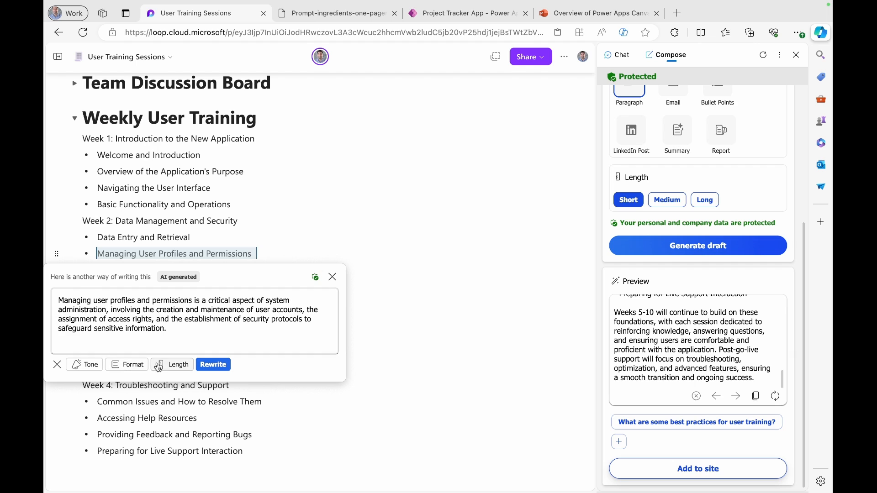
left_click(175, 366)
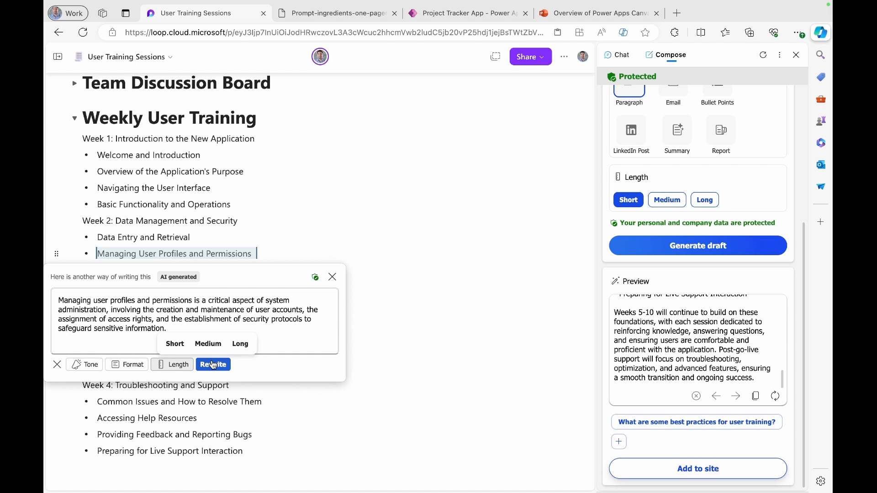
left_click(116, 366)
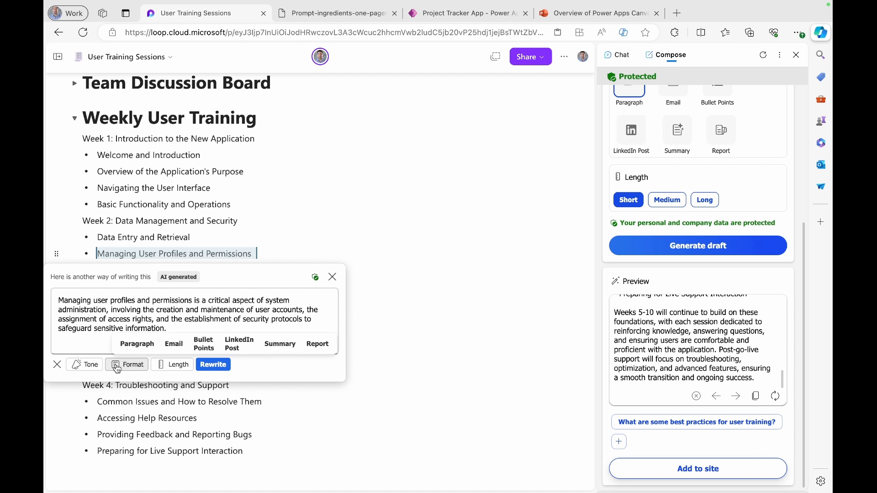
left_click(205, 344)
left_click(85, 365)
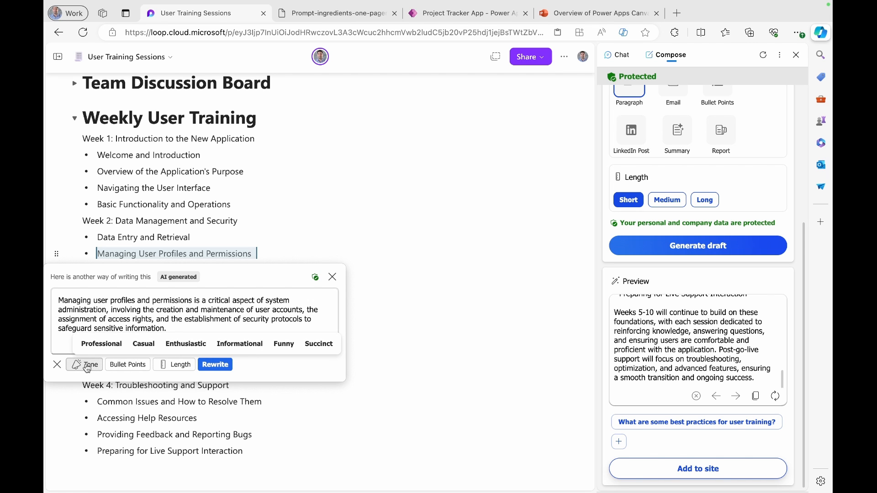
left_click(99, 344)
left_click(189, 372)
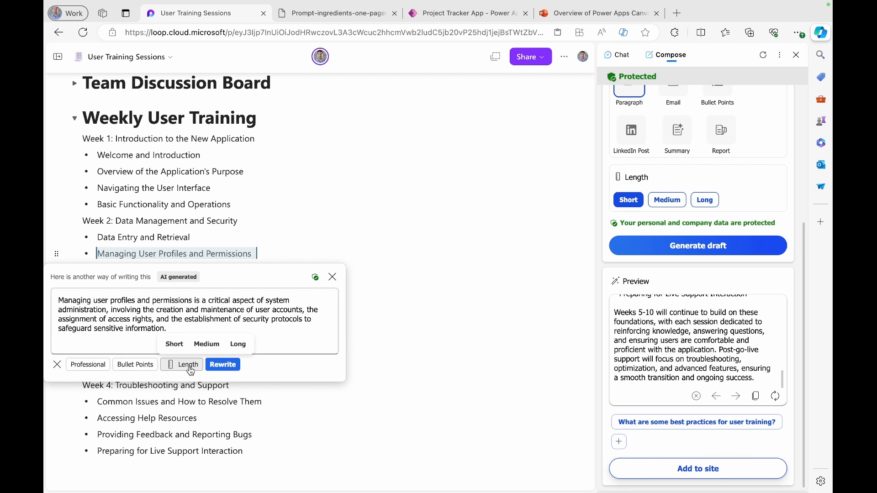
left_click(174, 344)
left_click(208, 365)
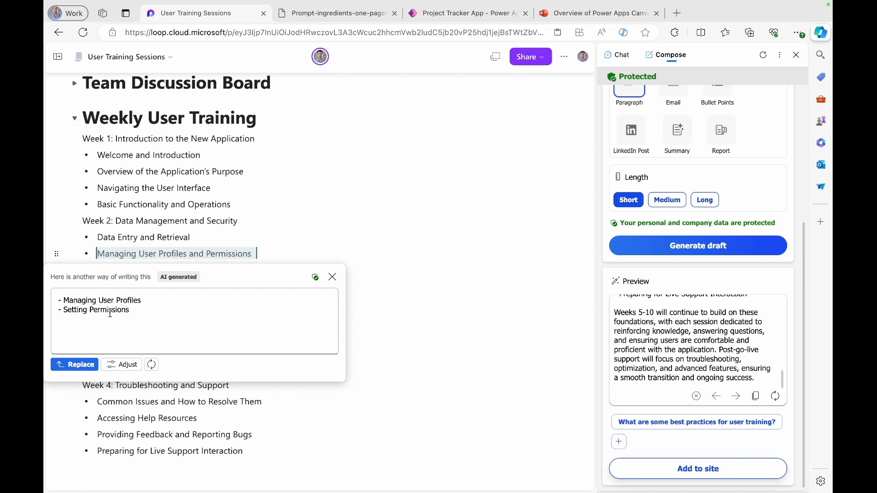
- Replace the original item with the rewritten text and indent the two new bullets to align with the other Week 2 items
left_click(74, 364)
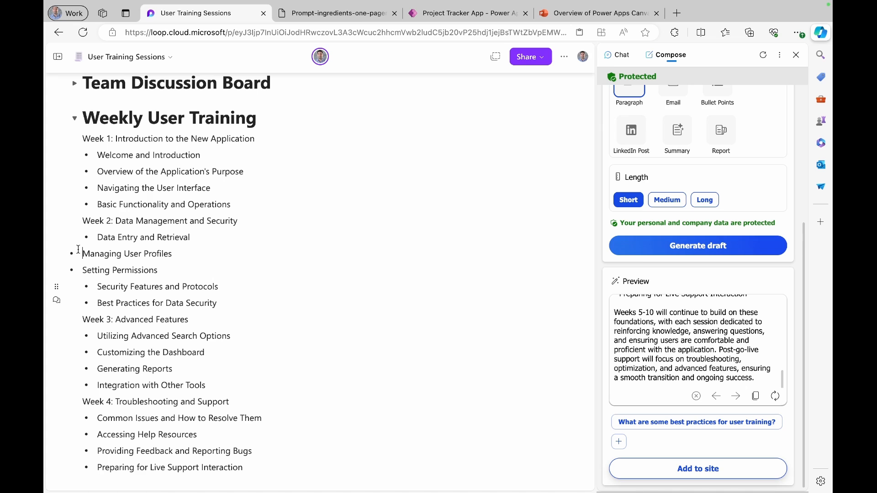
left_click_drag(79, 249, 156, 266)
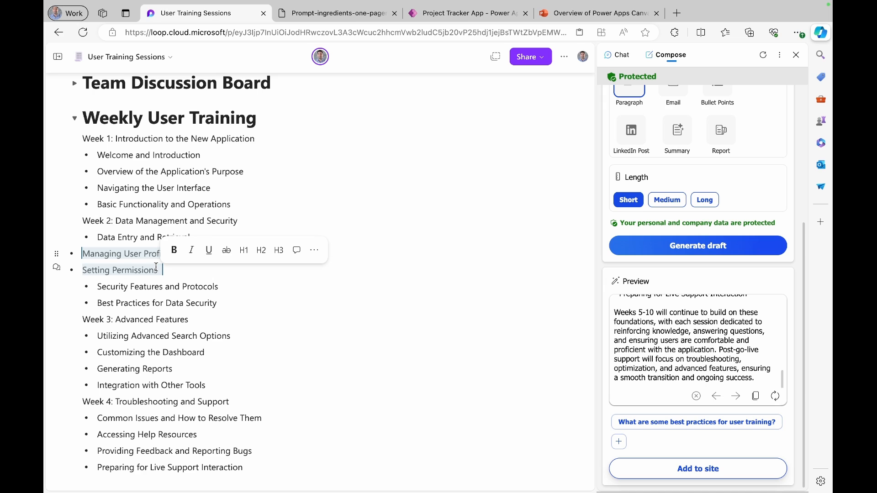
key("Tab")
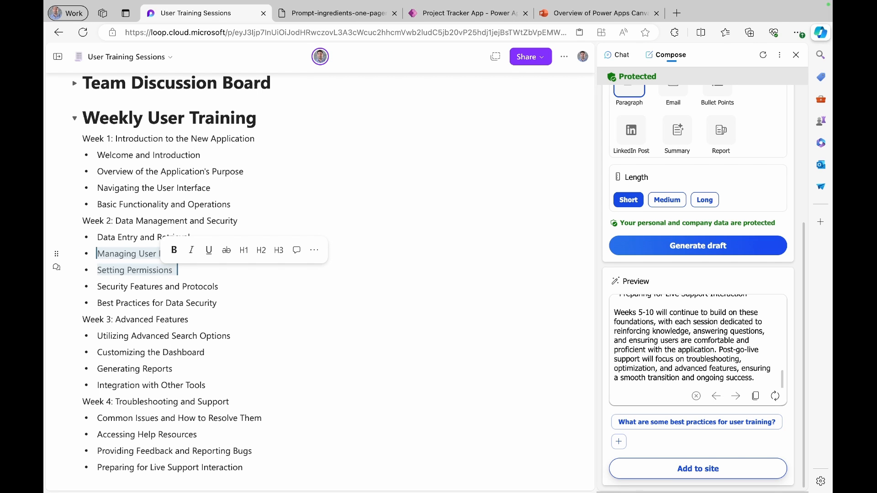
left_click(231, 298)
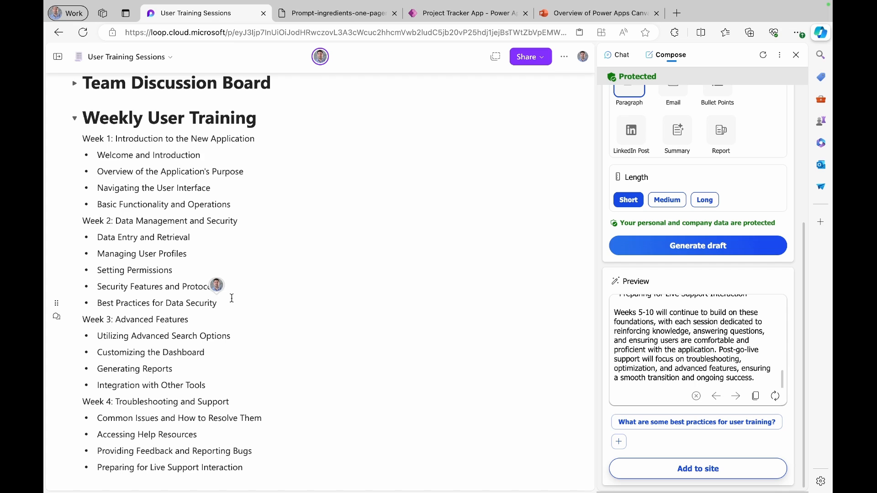
left_click_drag(236, 201, 97, 171)
left_click(163, 169)
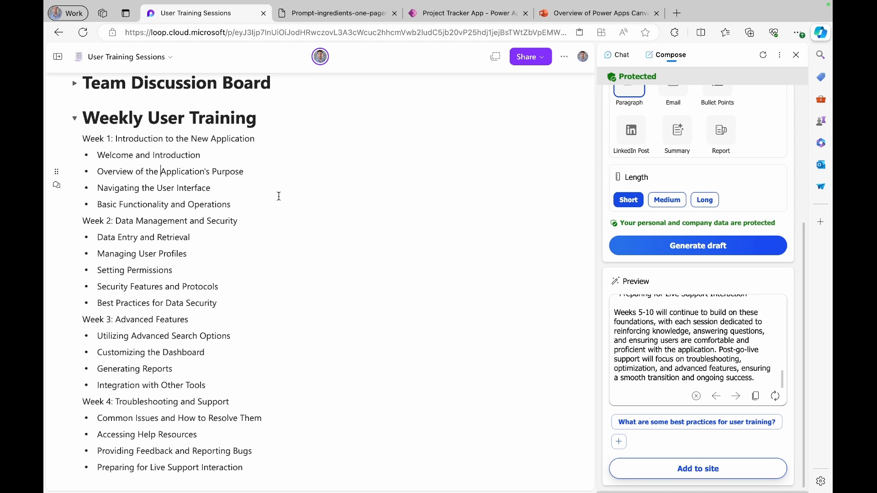
- Switch to the Prompt-ingredients one-pager PDF, close the Copilot pane and view the section on including the right prompt ingredients
left_click(286, 14)
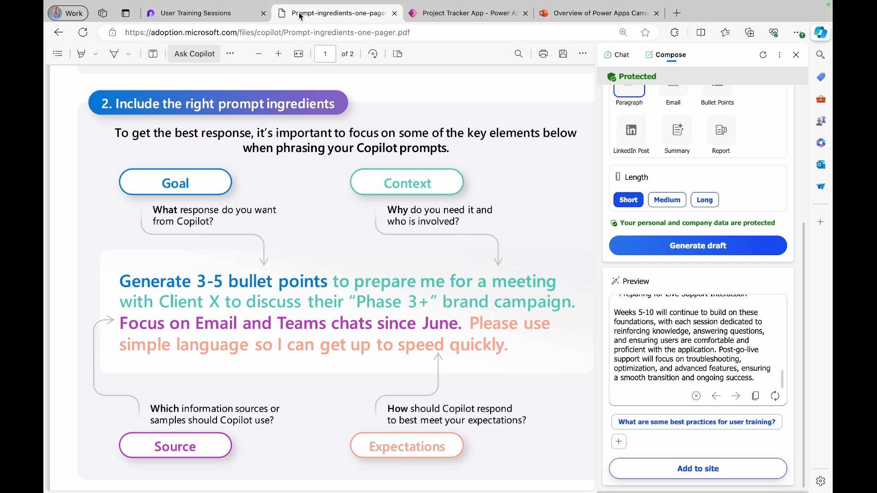
left_click(796, 55)
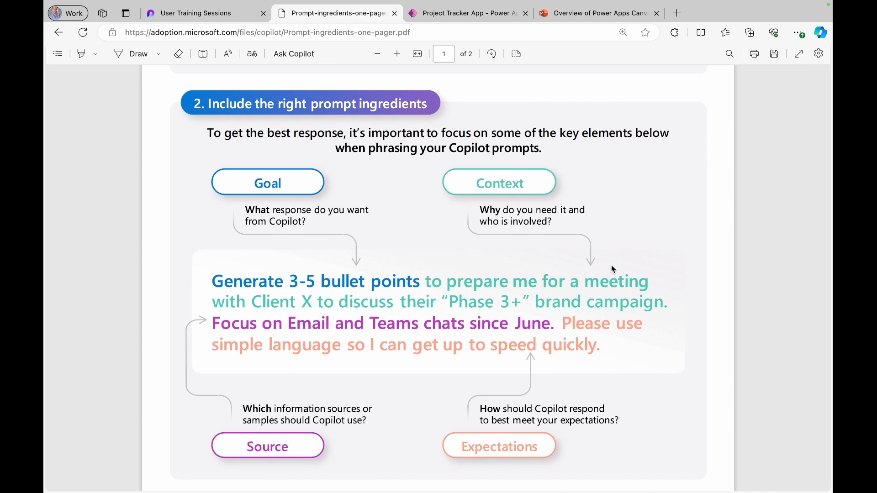
scroll(611, 265, "down", 1)
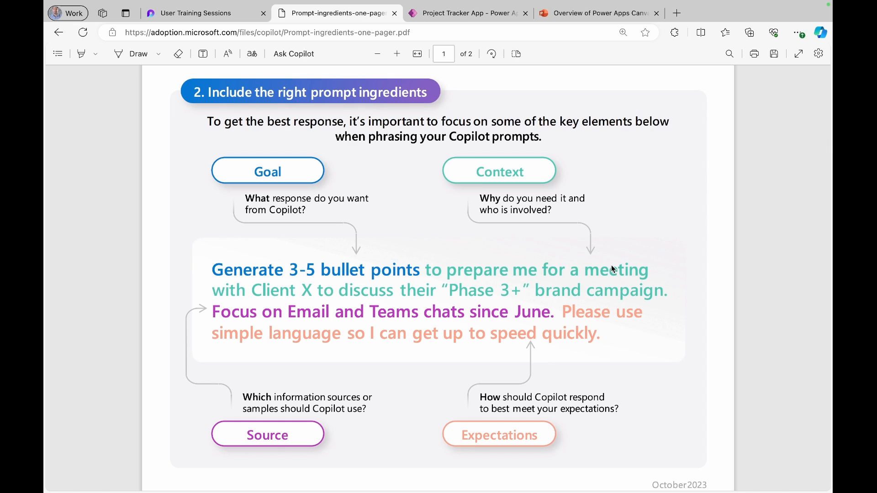
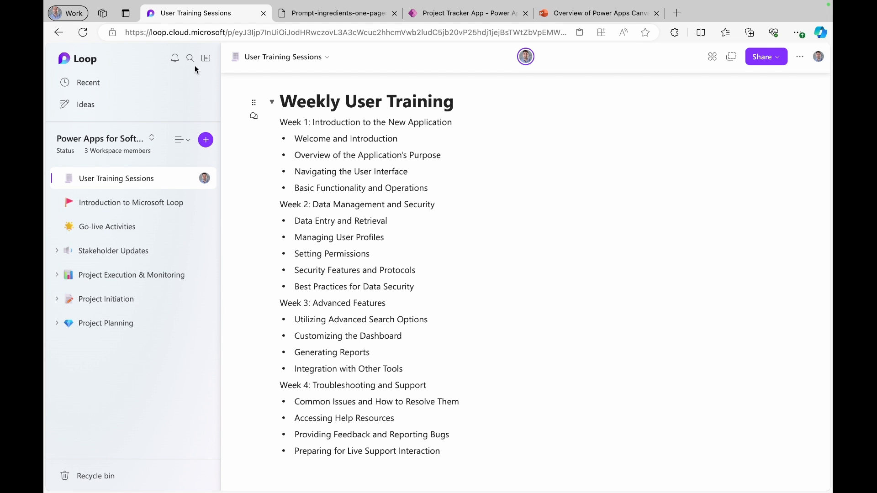
- Hide the workspace navigation sidebar on the User Training Sessions page
left_click(206, 59)
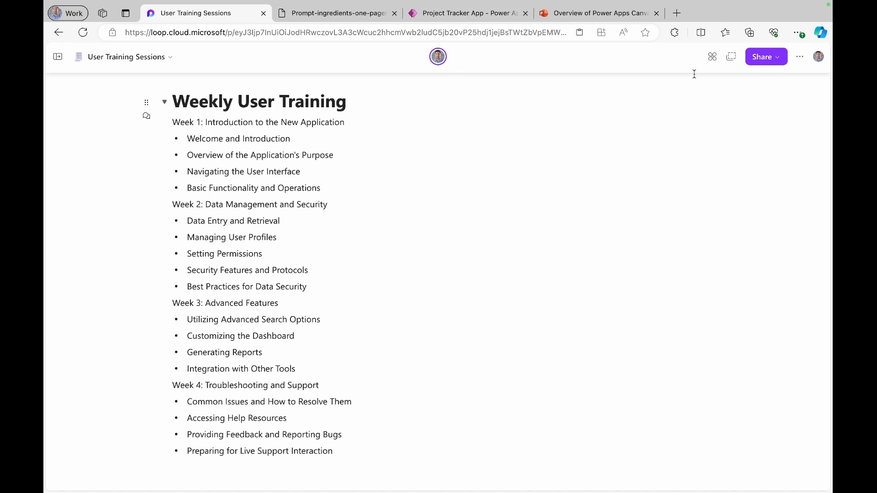
- Convert the whole Week 1 to Week 4 outline under Weekly User Training into a new shareable Loop component
left_click(766, 66)
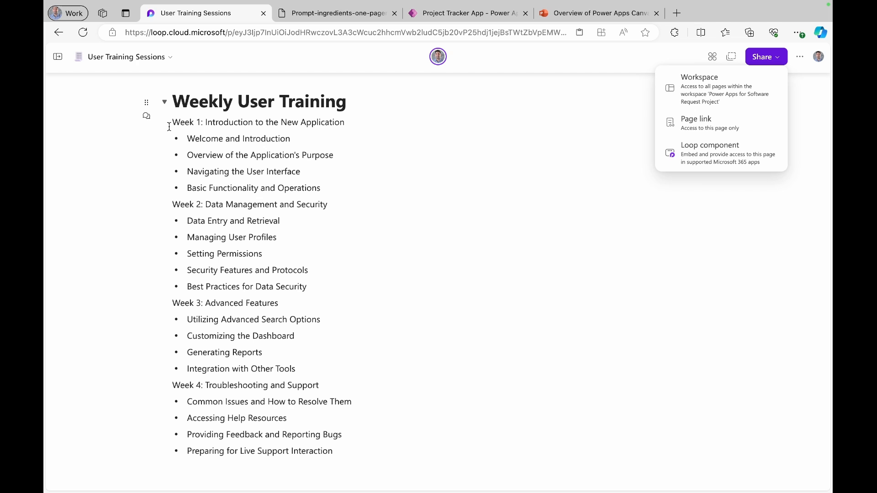
left_click_drag(172, 122, 342, 463)
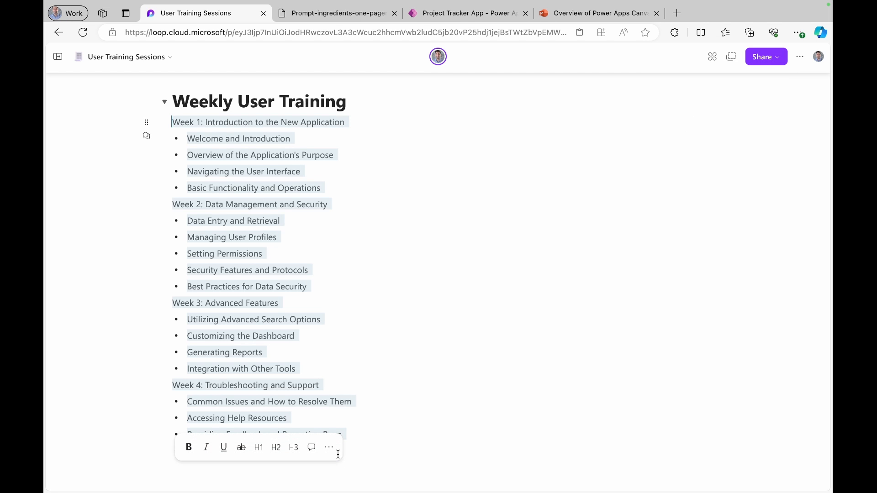
left_click(148, 125)
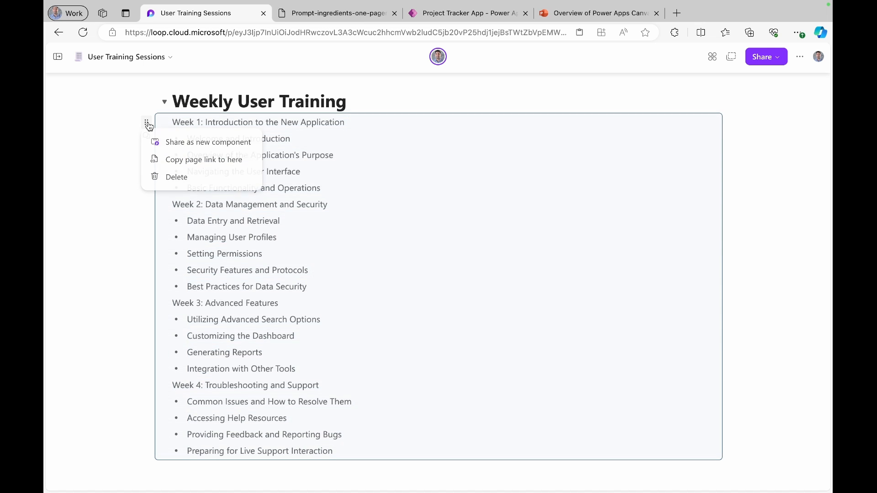
left_click(203, 144)
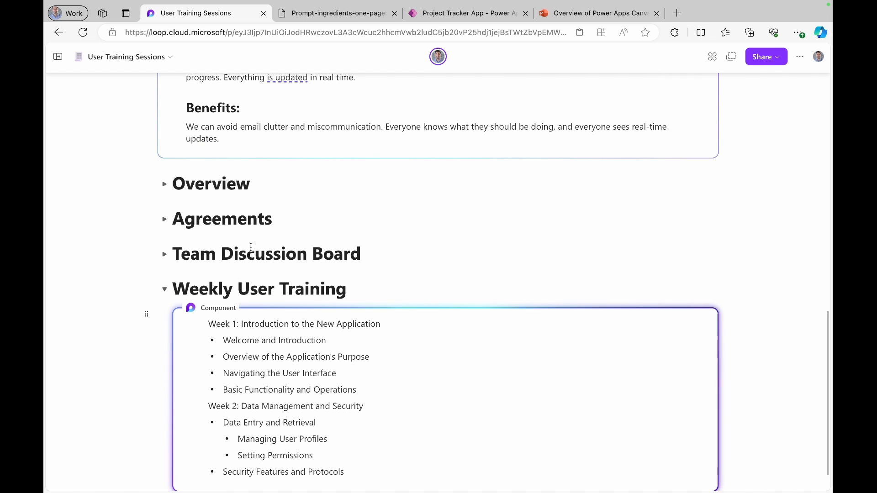
- Copy the link of the new Weekly User Training component and dismiss the notice
scroll(251, 247, "down", 4)
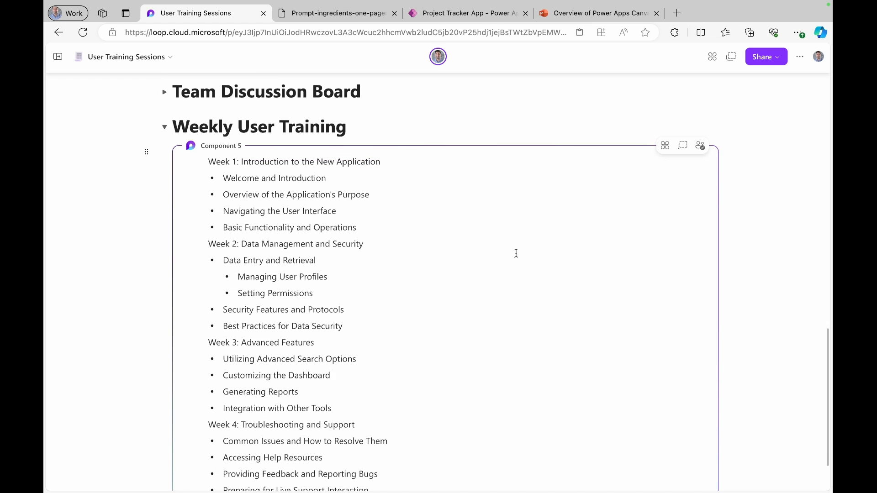
left_click(682, 147)
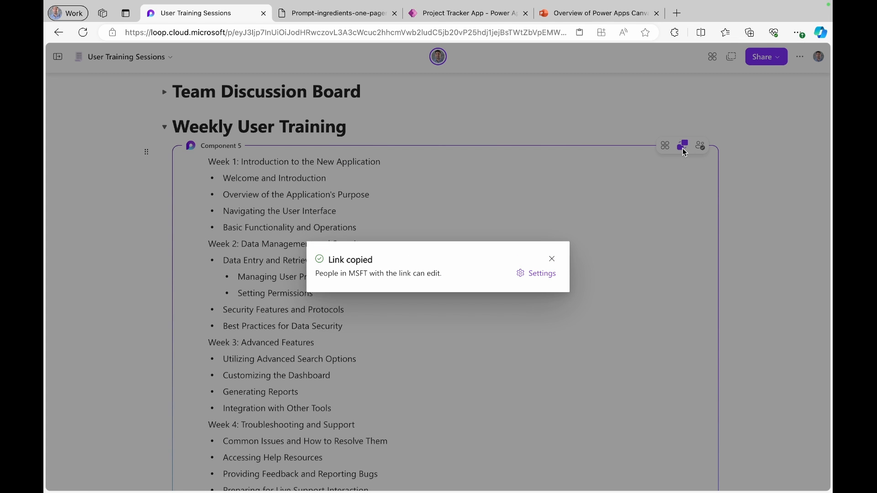
left_click(551, 257)
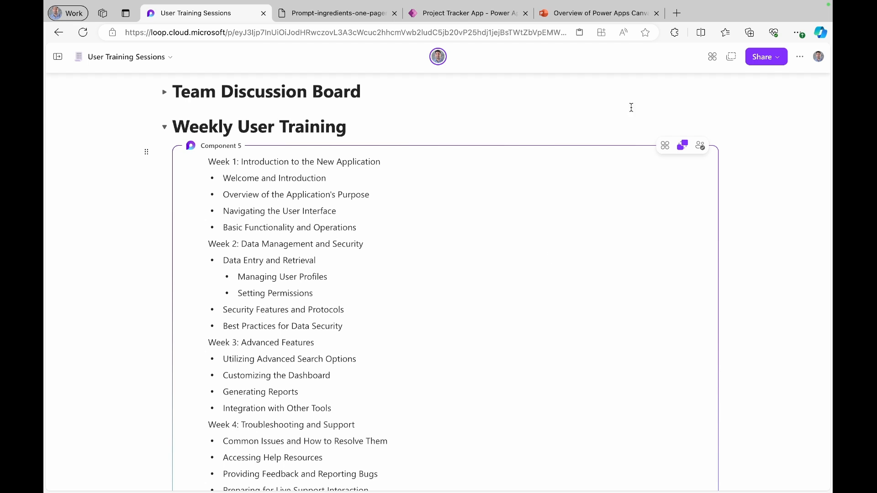
- Open Microsoft Teams at teams.microsoft.com/v2/ in a new browser tab
left_click(677, 12)
type("t")
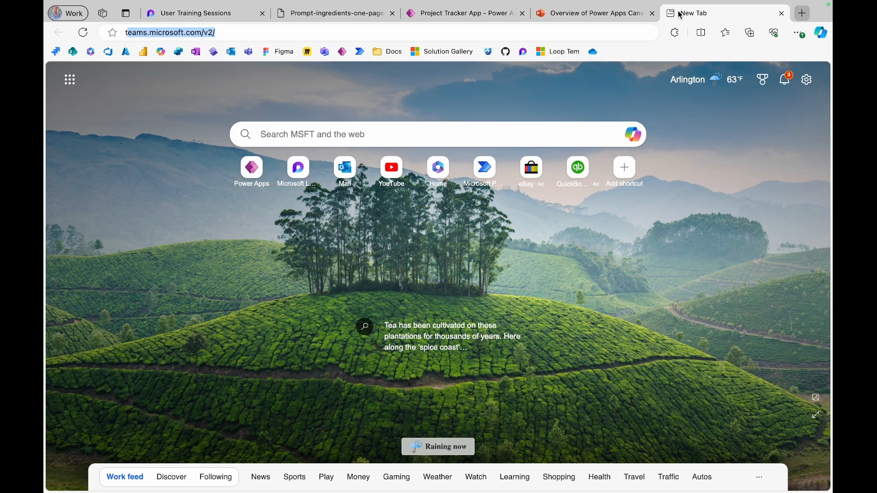
type("eam")
key("Return")
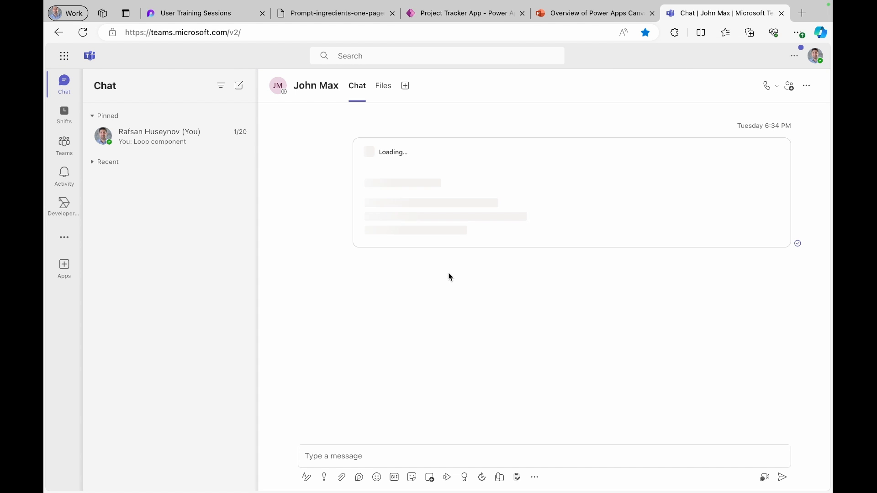
- Send the chat contact a greeting by first name followed by "can your review the week 3 and provide your feedback please"
left_click(359, 450)
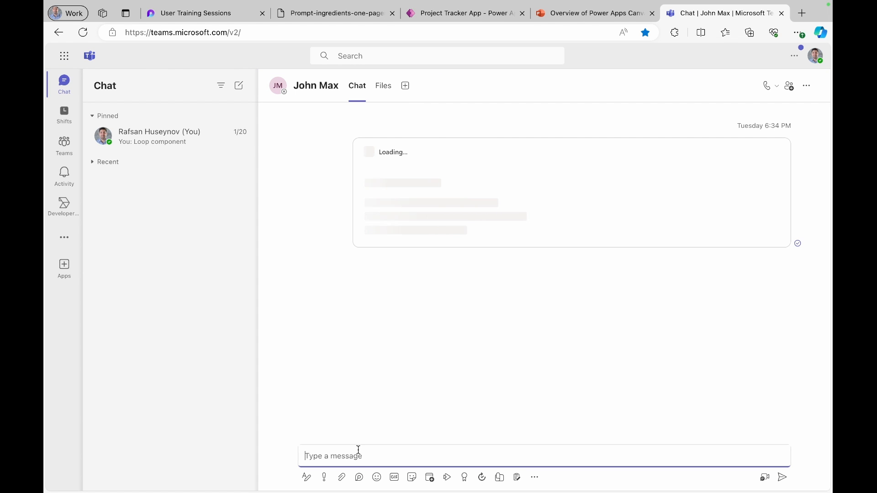
type("Hey John")
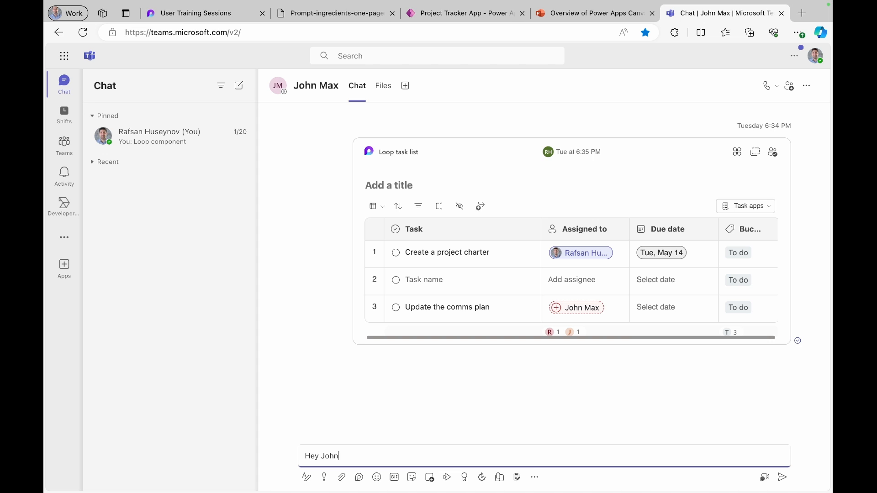
type(", can your review the week 3 and pro")
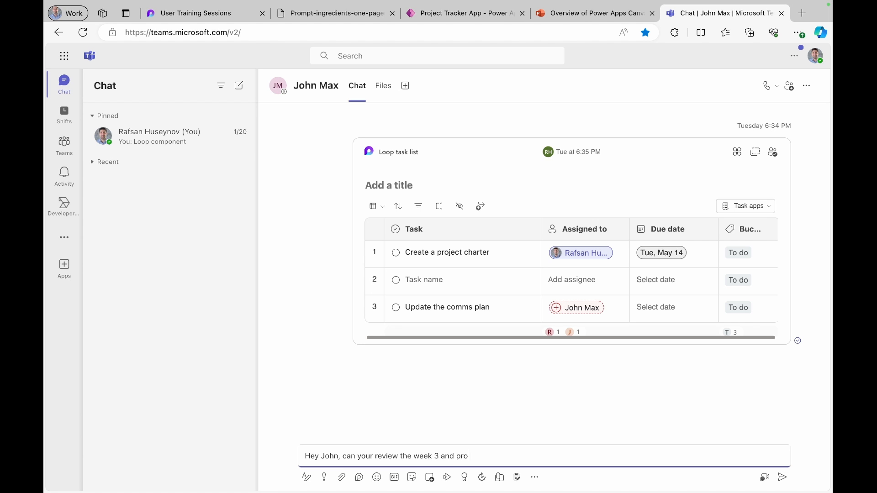
type("vide your feedback plea")
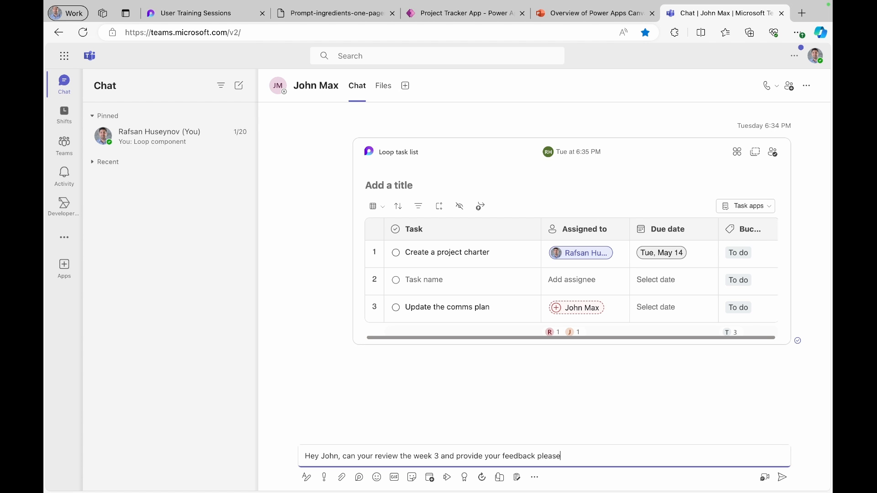
type("se")
left_click(782, 477)
- Paste the copied Component 5.loop link into the same chat and send it as a live component
type("Component 5.loop")
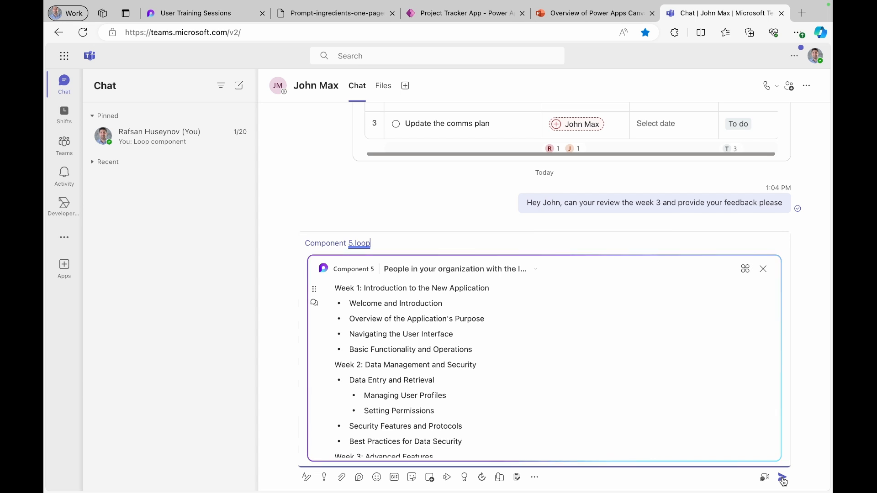
left_click(783, 478)
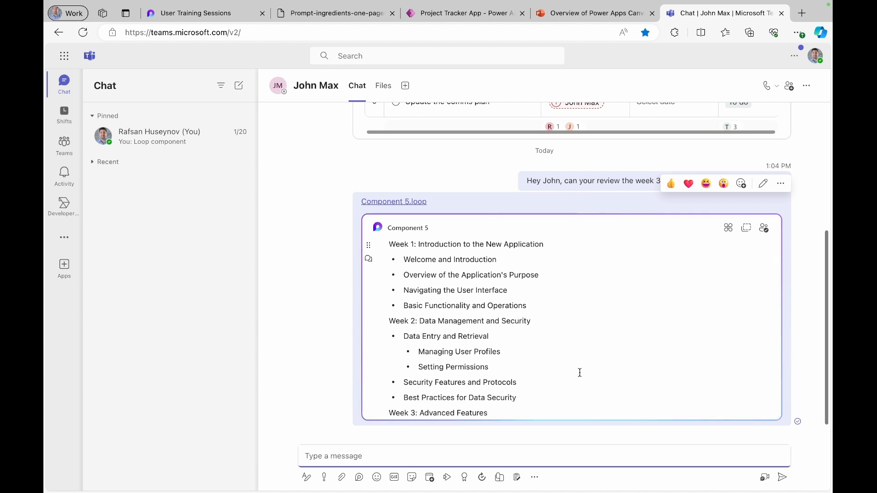
- Review the training outline inside the sent component and switch back to the User Training Sessions page in Loop
scroll(579, 373, "down", 2)
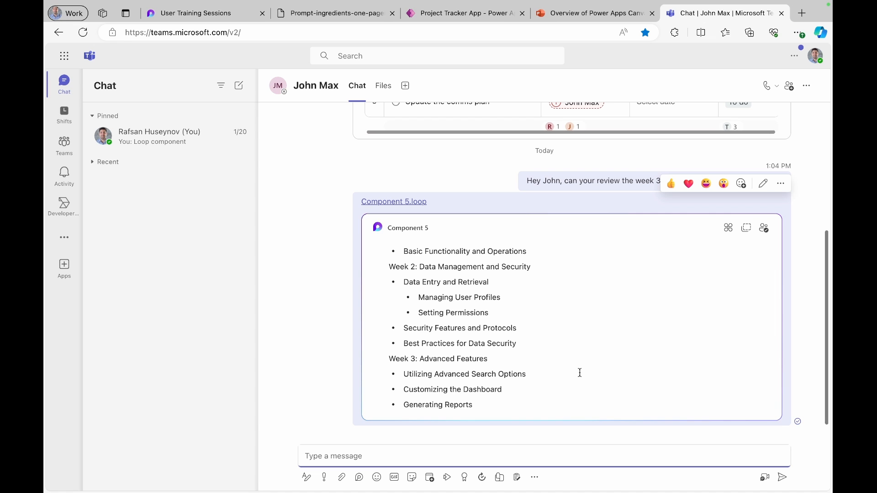
scroll(521, 325, "up", 3)
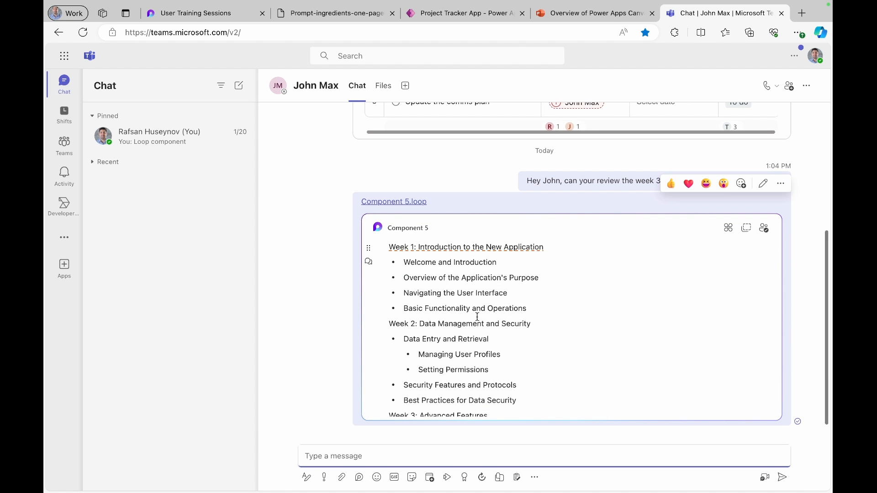
left_click(190, 14)
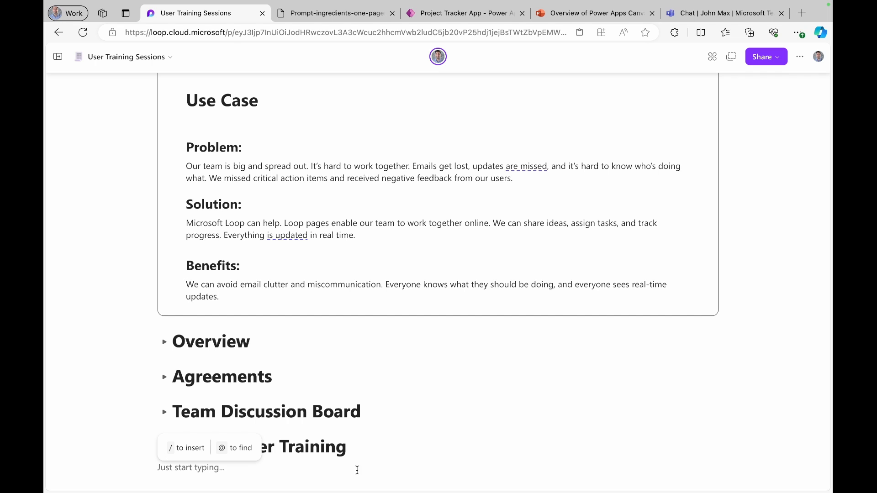
- Insert the Planner plan "Power Apps Project" on the empty line below the Weekly User Training section
type("/")
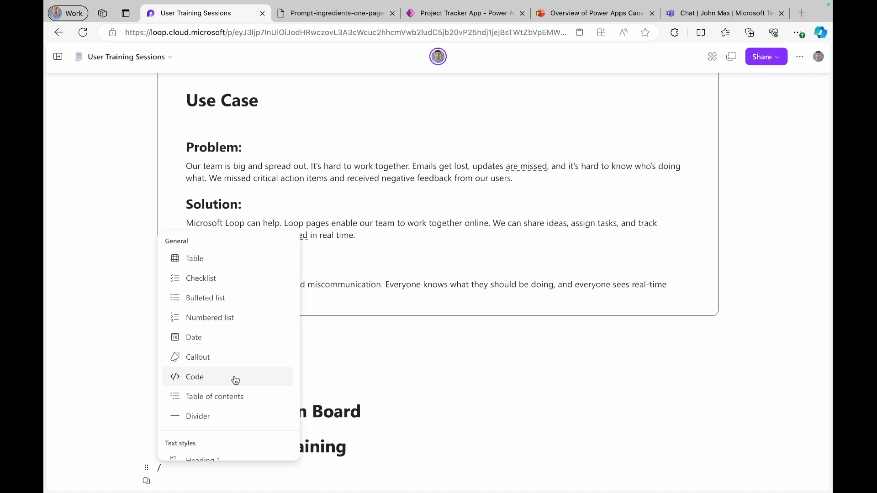
scroll(233, 379, "down", 8)
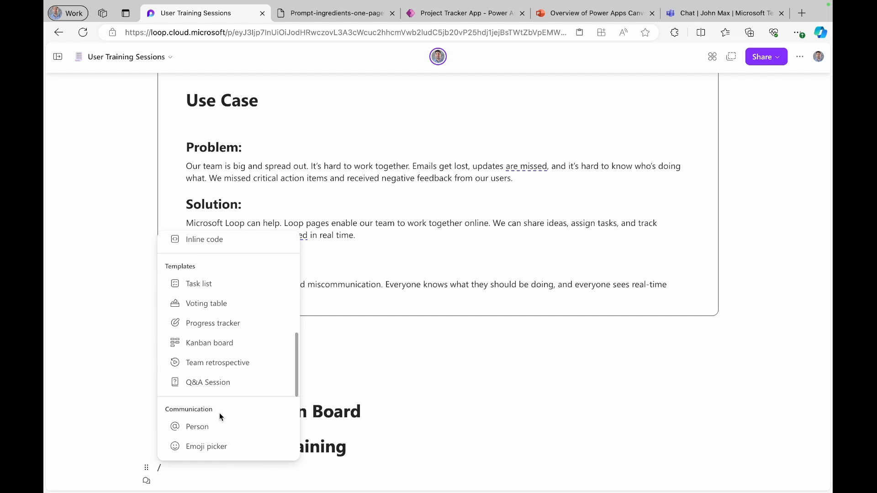
scroll(217, 420, "down", 4)
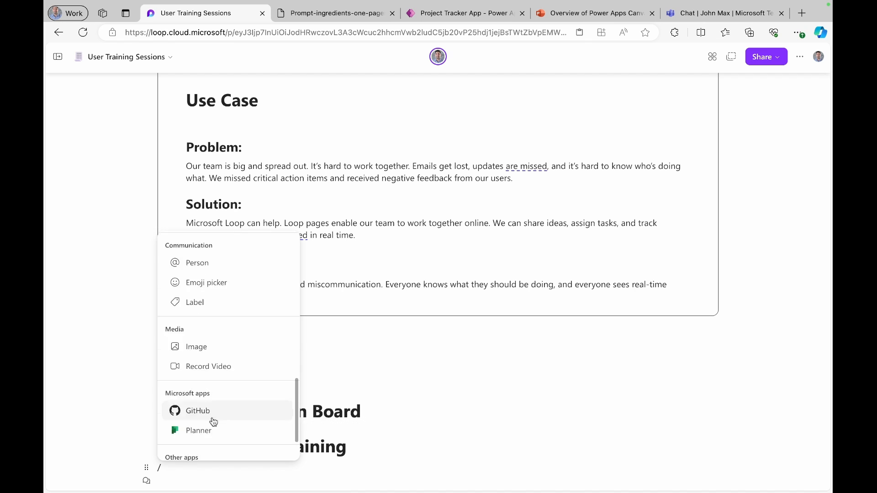
scroll(214, 421, "down", 1)
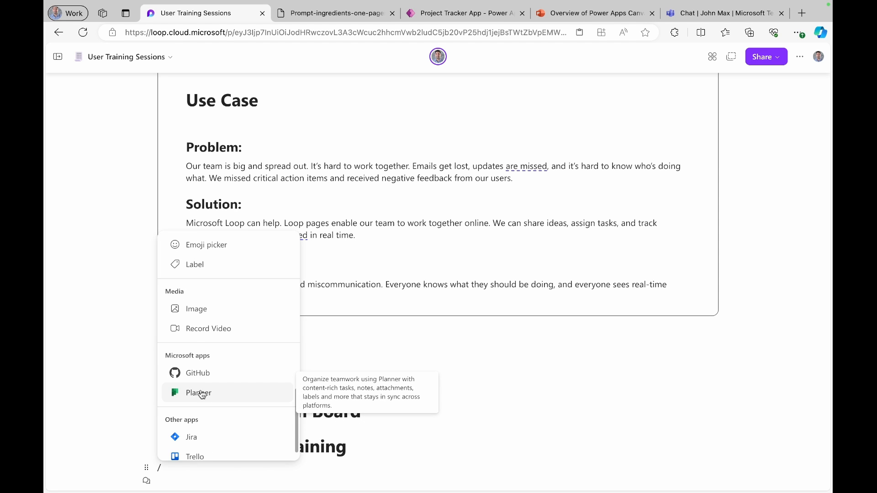
left_click(203, 394)
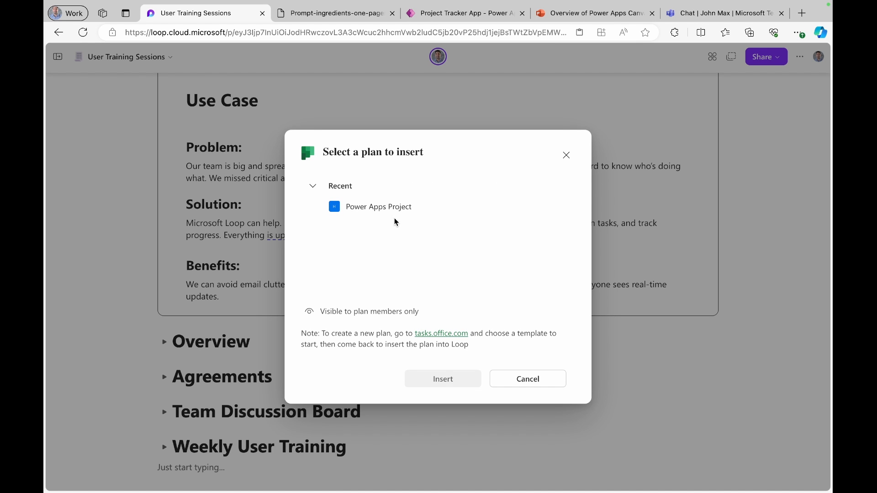
left_click(392, 207)
left_click(441, 378)
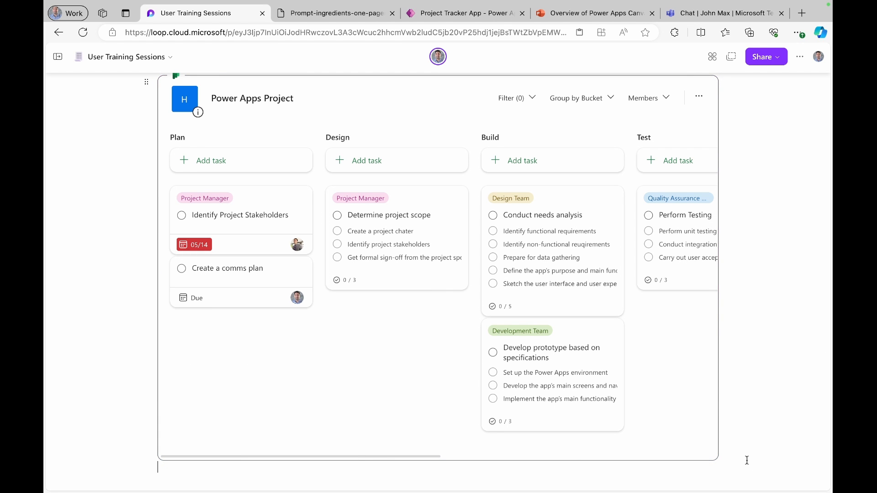
- Delete the embedded Power Apps Project plan from below the Weekly User Training heading
scroll(171, 190, "up", 8)
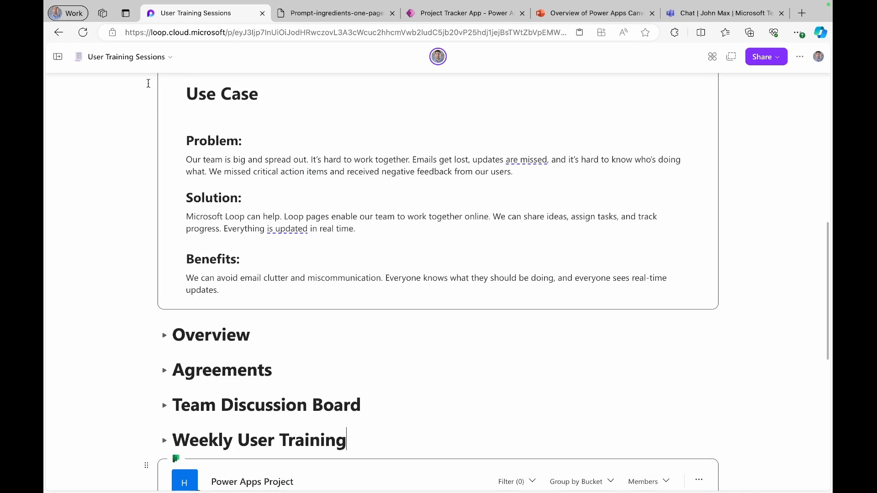
scroll(172, 190, "down", 4)
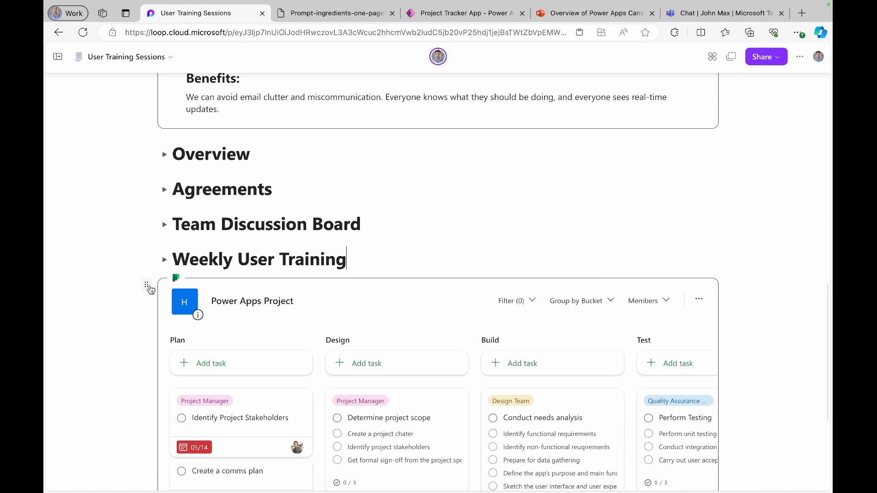
left_click(147, 284)
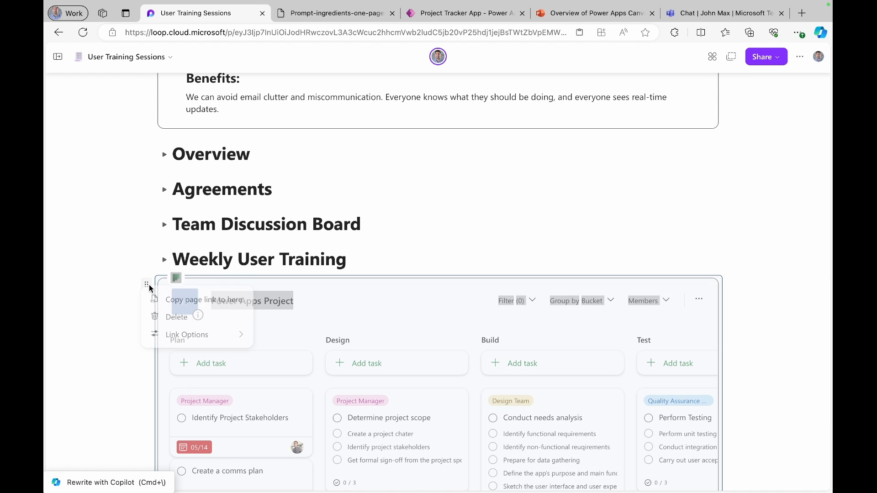
left_click(184, 326)
- Insert a Progress tracker template on the empty line below the Weekly User Training section
type("/")
scroll(187, 320, "down", 3)
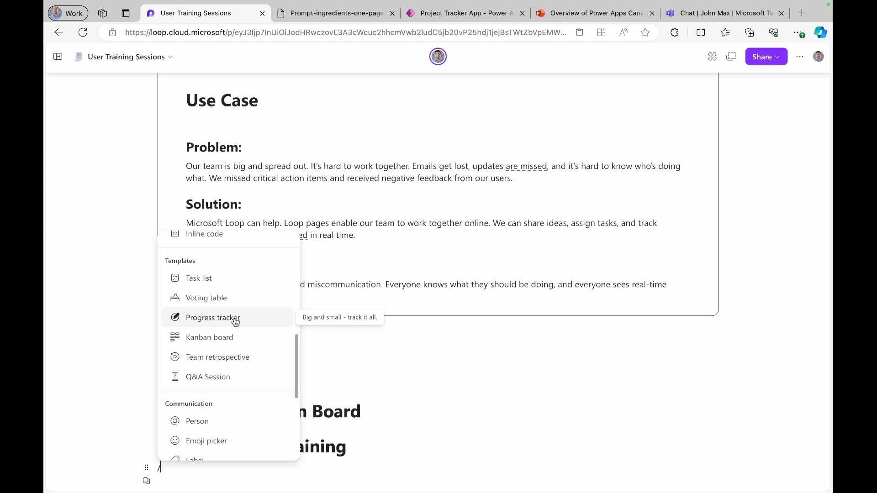
left_click(235, 320)
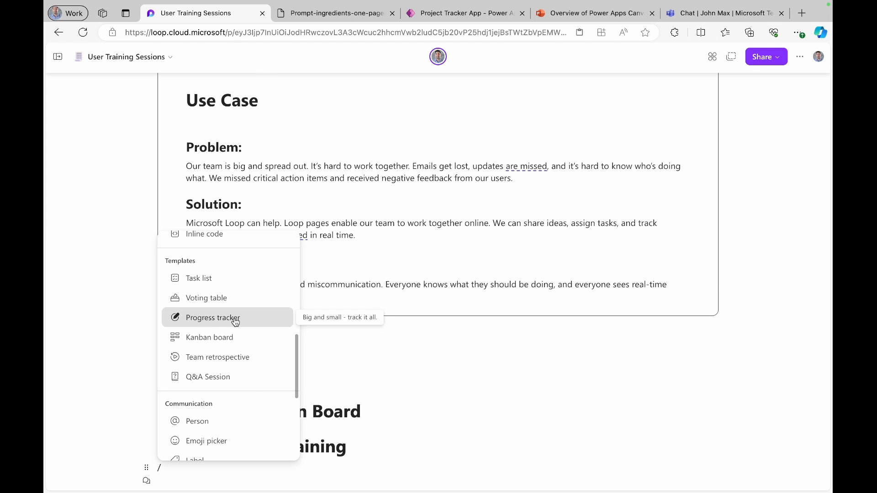
- Format the "Progress tracker" title as Collapsible Heading 1 and expand its section to show the table
left_click_drag(292, 400, 164, 398)
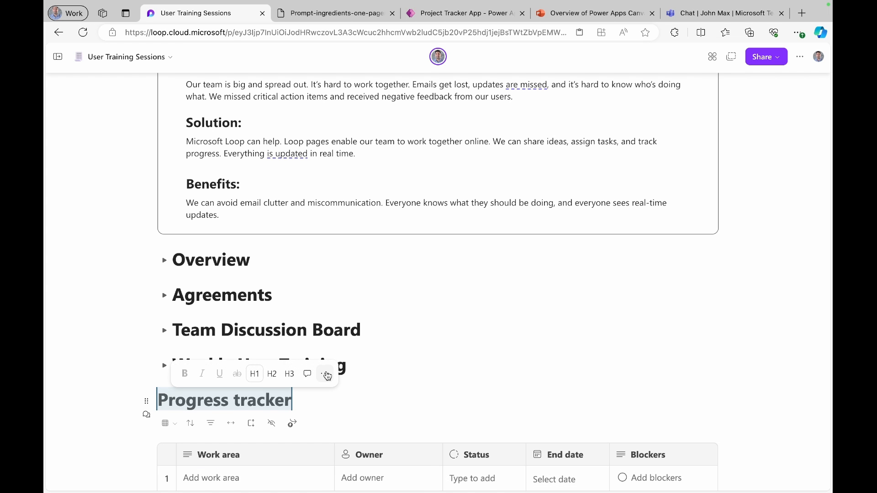
left_click(325, 369)
mouse_move(292, 280)
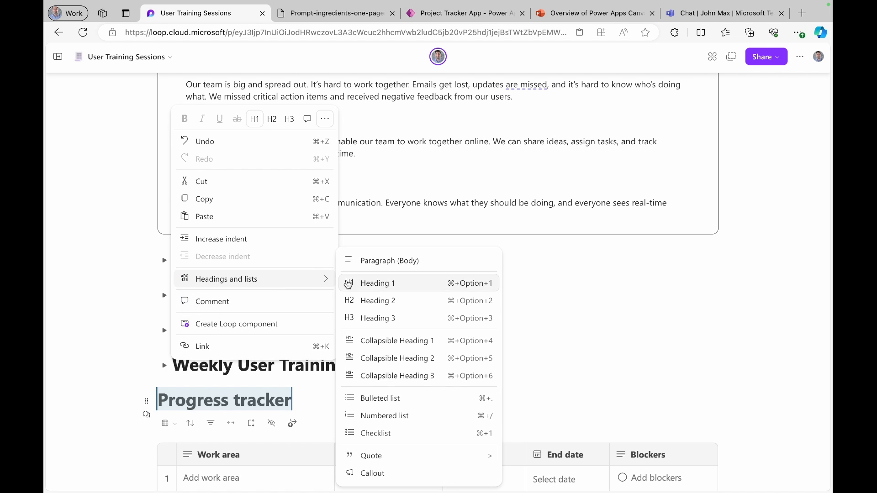
left_click(398, 338)
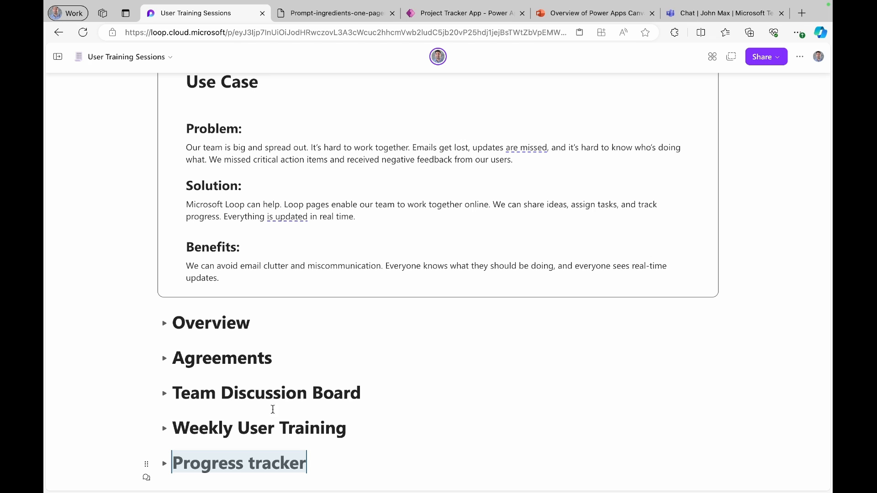
left_click(163, 463)
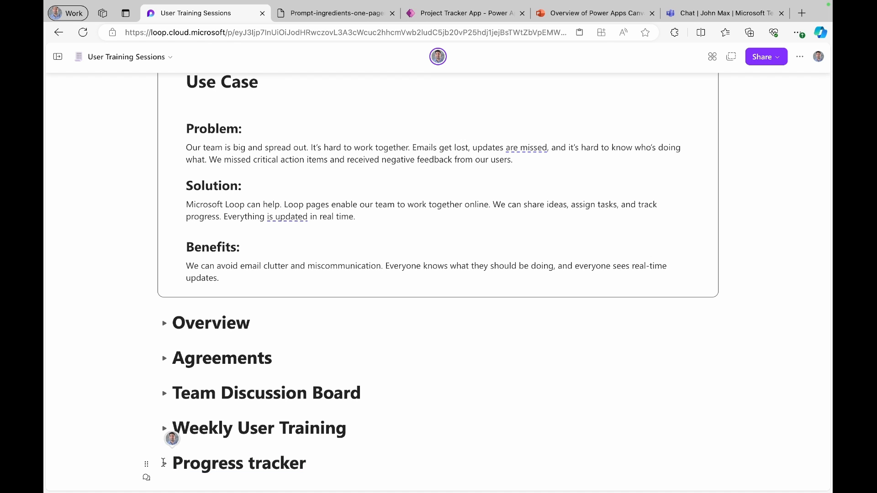
left_click(164, 465)
scroll(165, 466, "down", 3)
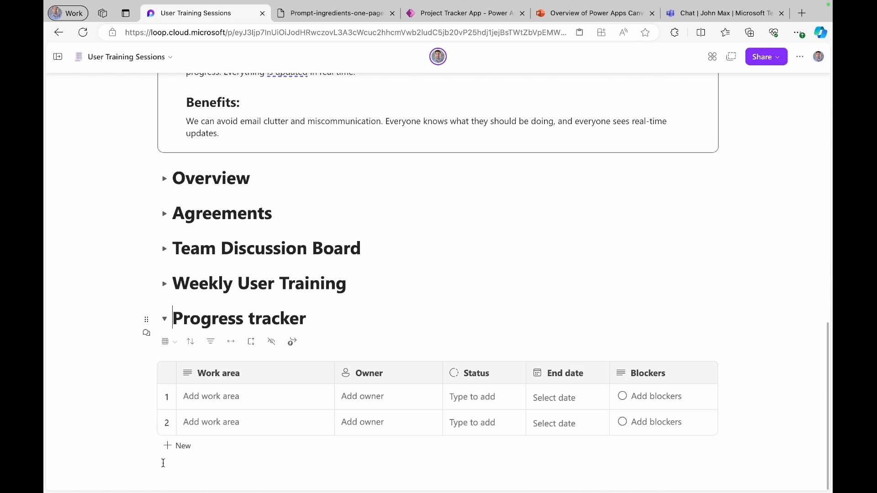
- Enter "Schedule a weekly training session" as the work area in the first row of the Progress tracker table
left_click(260, 406)
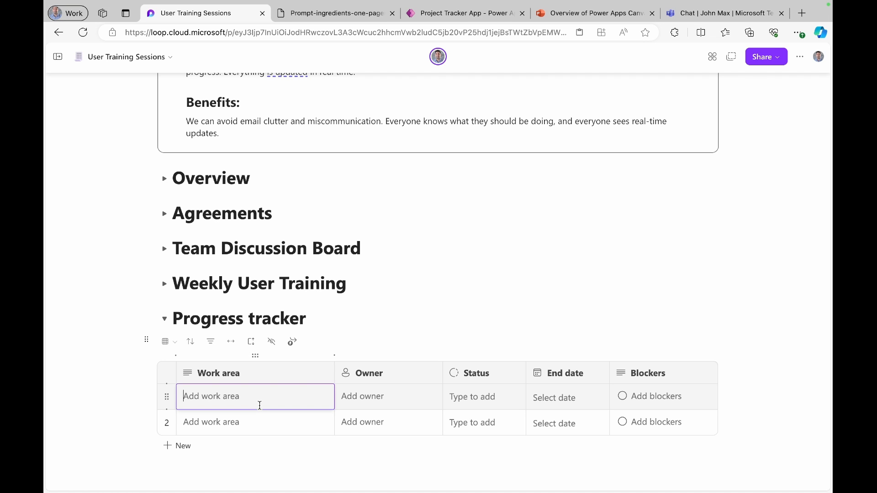
type("How")
key("BackSpace")
key("BackSpace")
key("BackSpace")
key("BackSpace")
type("Schedule a weekly")
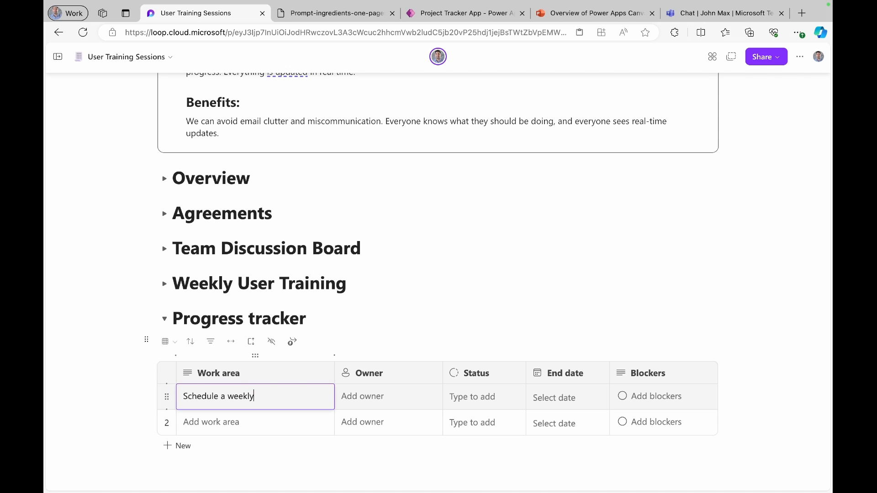
type(" training sessions")
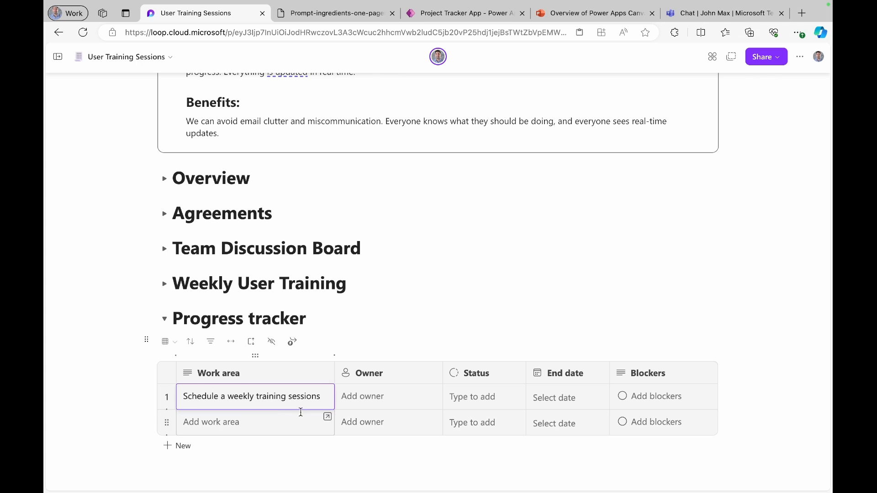
- Complete the first tracker row with a suggested person as owner, the status Not started and the end date Tuesday, May 21
left_click(374, 405)
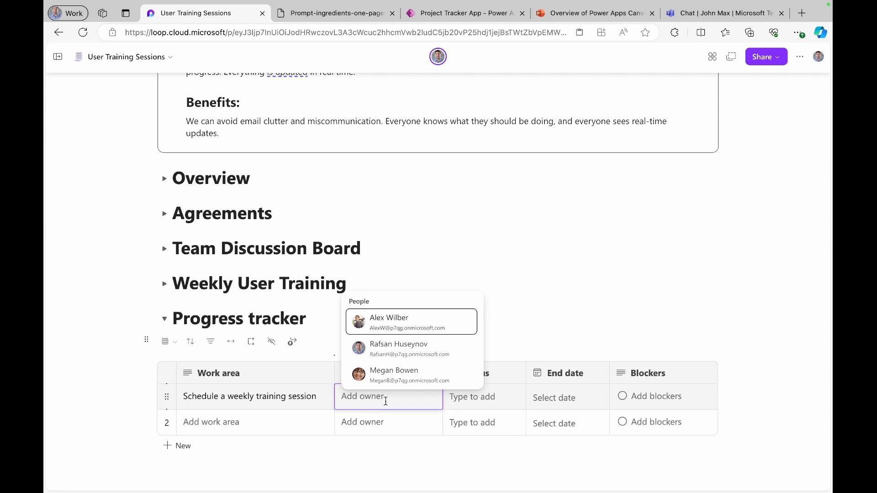
left_click(408, 382)
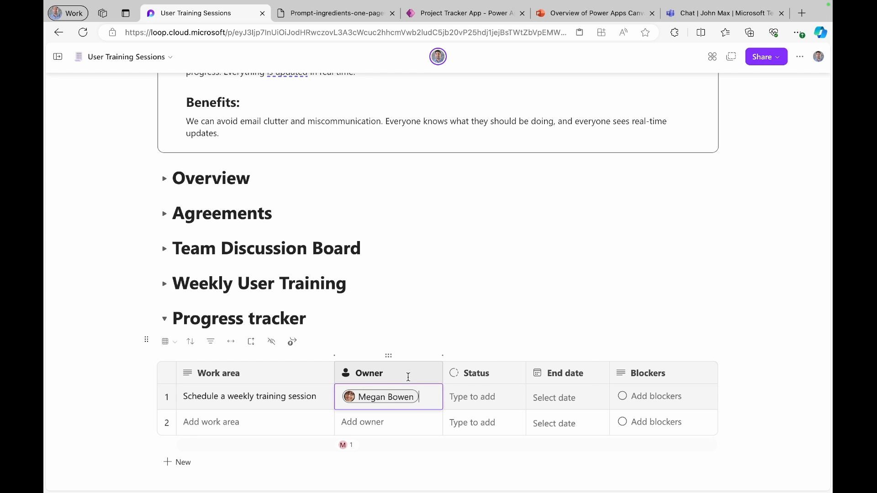
left_click(486, 398)
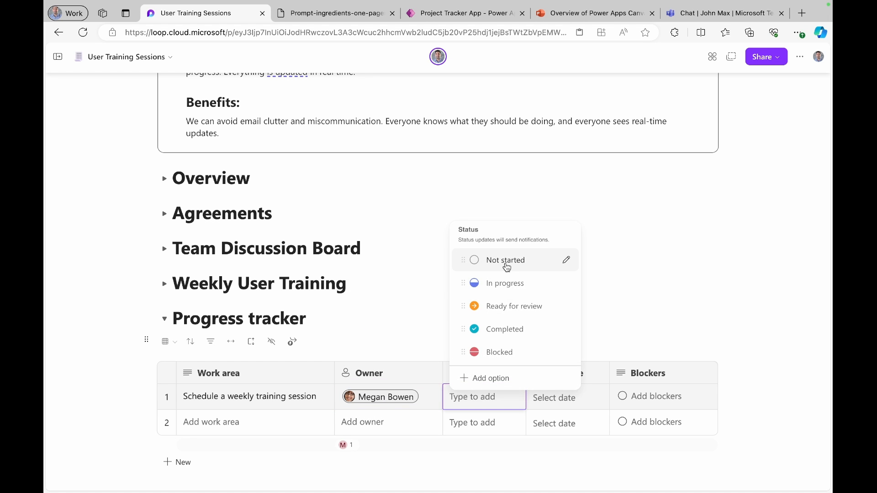
left_click(504, 263)
left_click(575, 399)
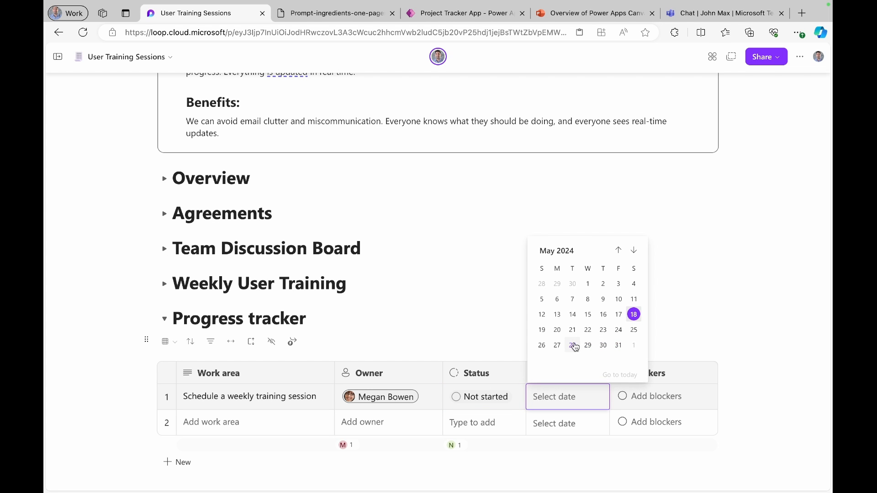
left_click(573, 331)
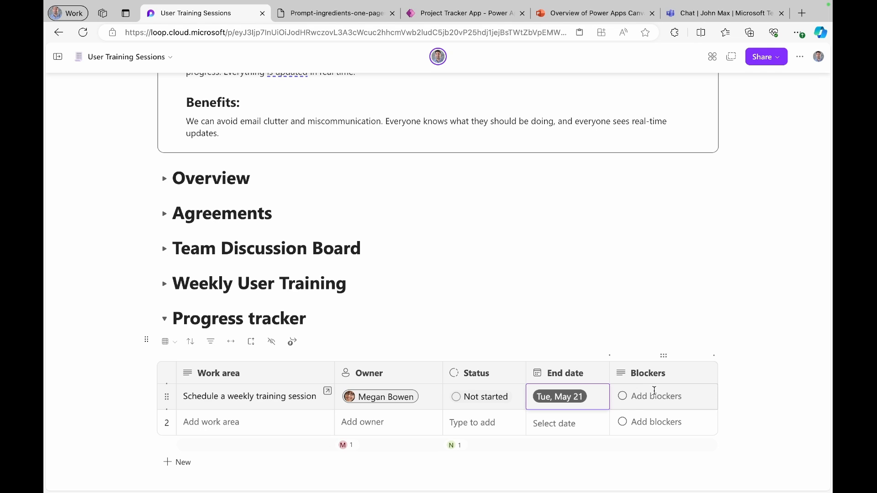
- Enter "Create a step-by-step user training guide" as the work area in the second tracker row
left_click(247, 422)
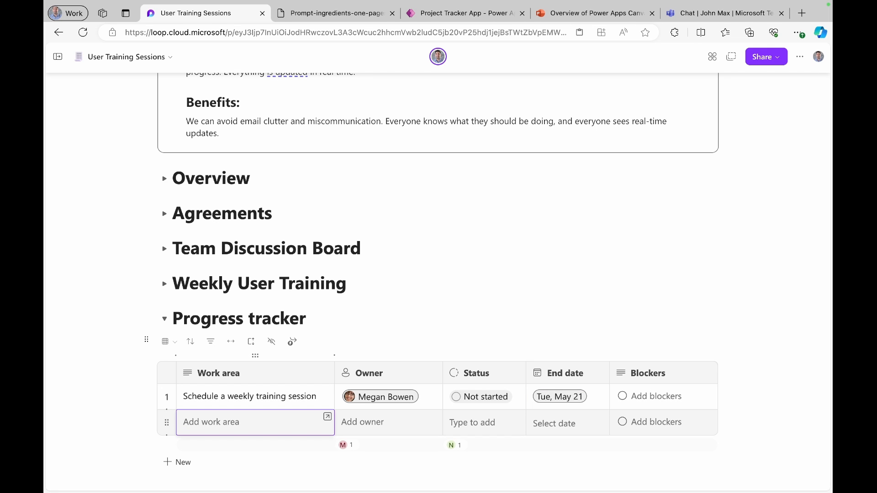
type("Create a step-by-sytep")
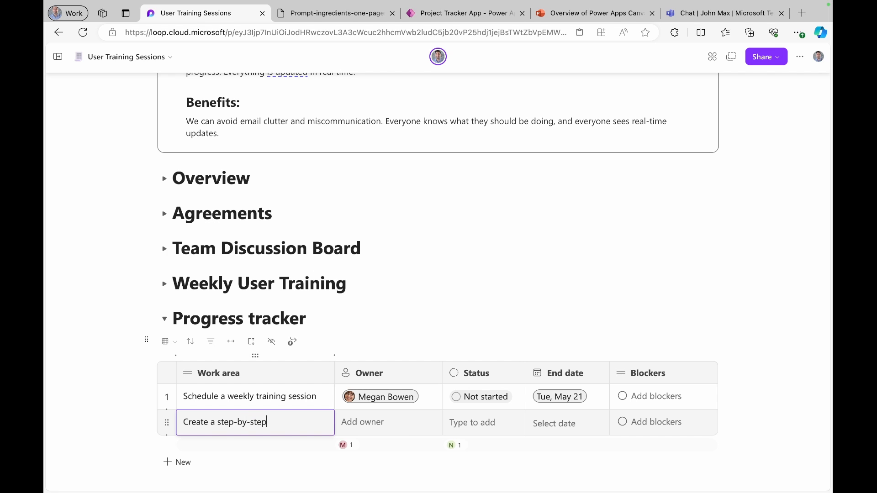
type(" user training guide")
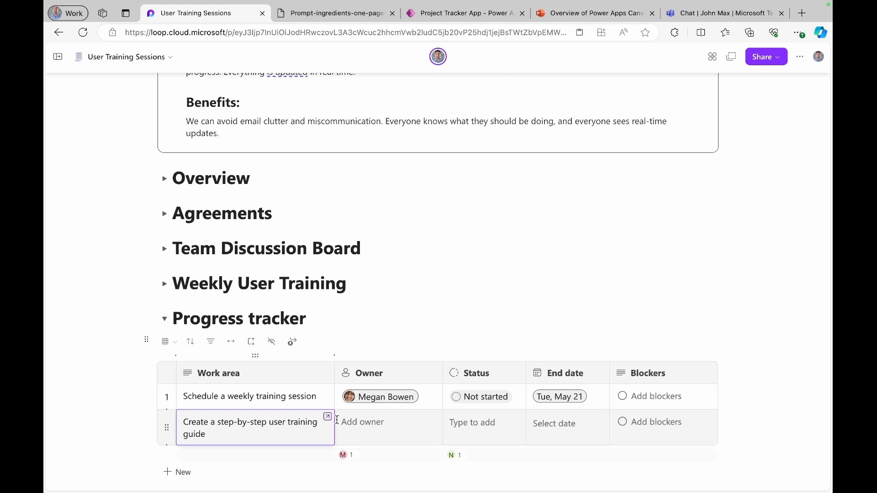
- Complete the second tracker row with a different suggested owner, the status In progress and the end date Thursday, May 23
left_click(362, 427)
left_click(396, 348)
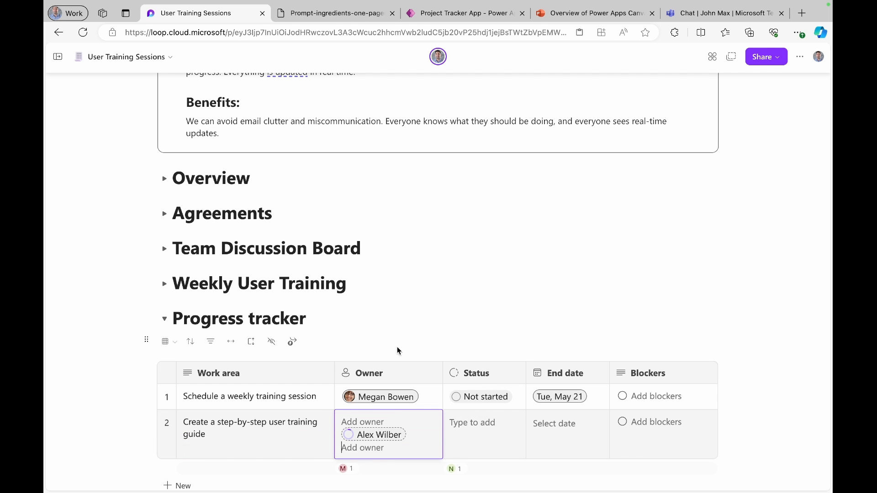
left_click(492, 435)
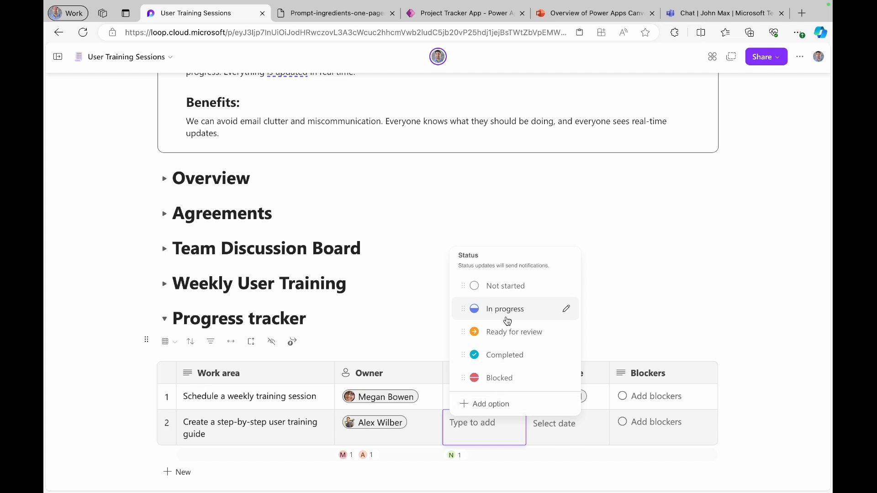
left_click(575, 431)
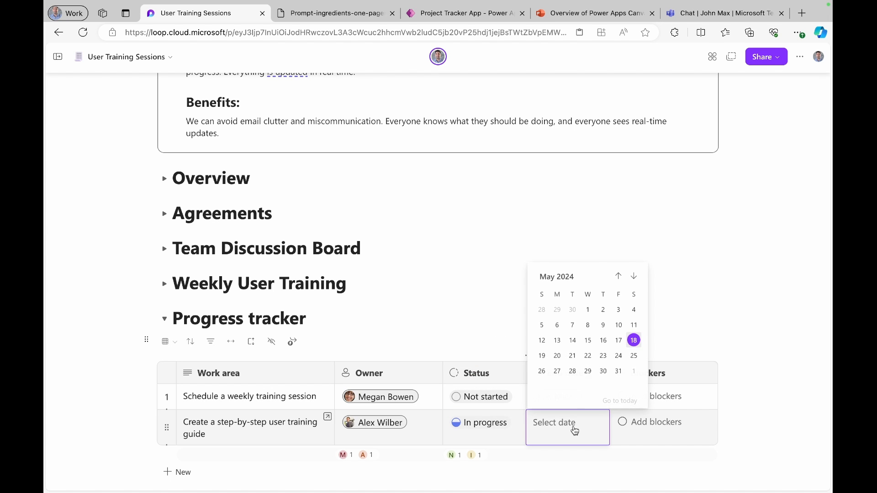
left_click(603, 356)
- Add a column named "Comments" after Blockers in the tracker table and collapse the Progress tracker section
scroll(740, 436, "down", 1)
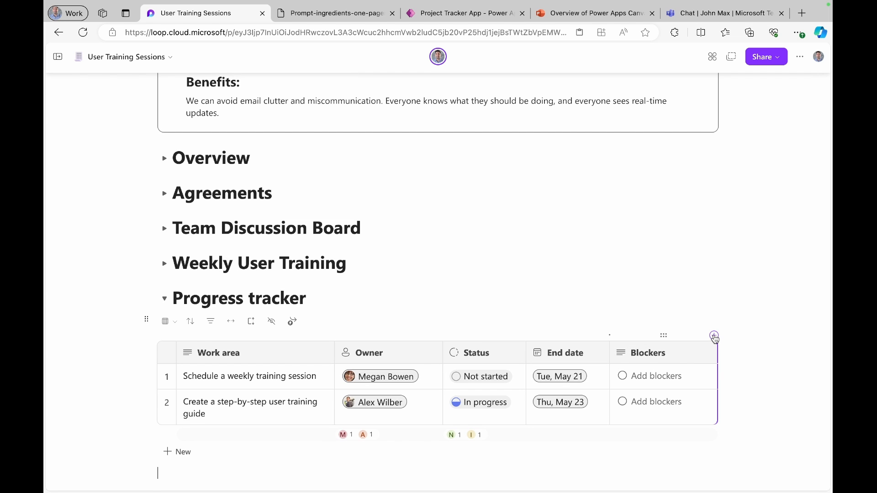
left_click(715, 336)
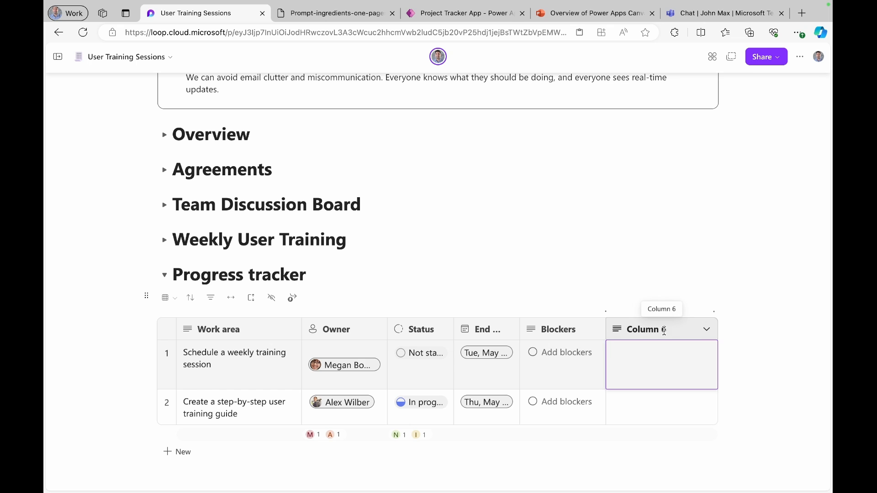
left_click_drag(663, 329, 634, 326)
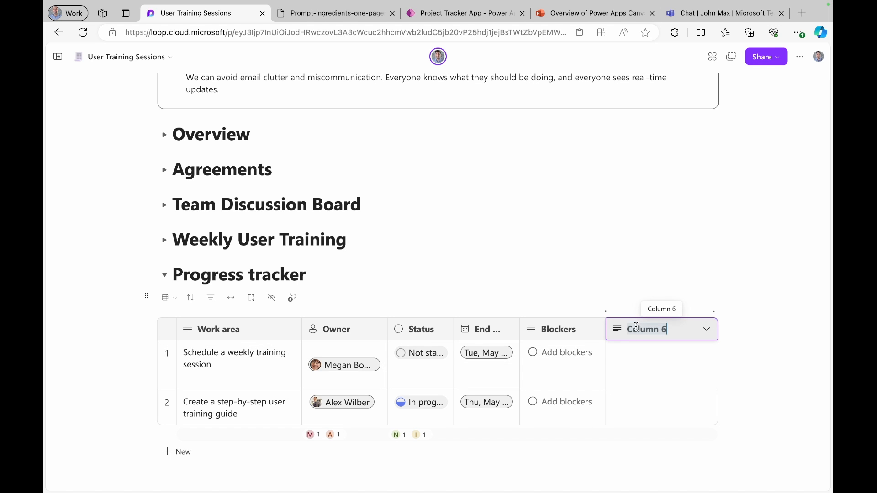
type("Comments")
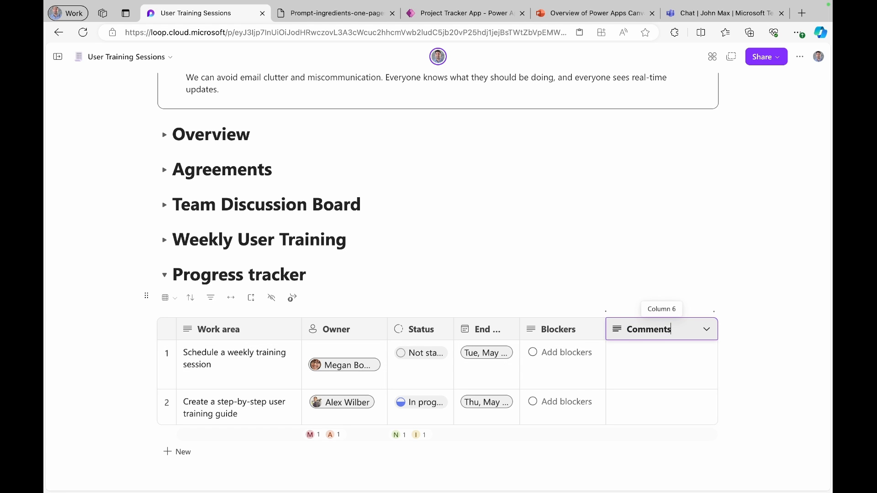
key("Return")
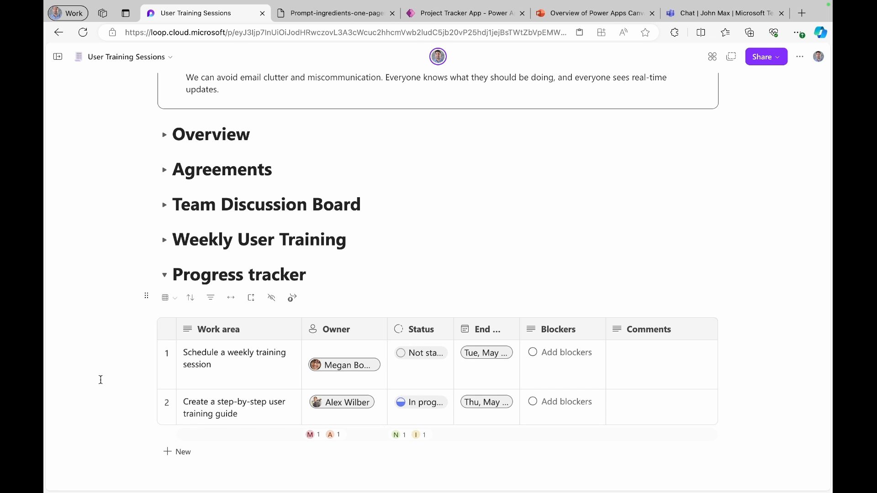
left_click(163, 274)
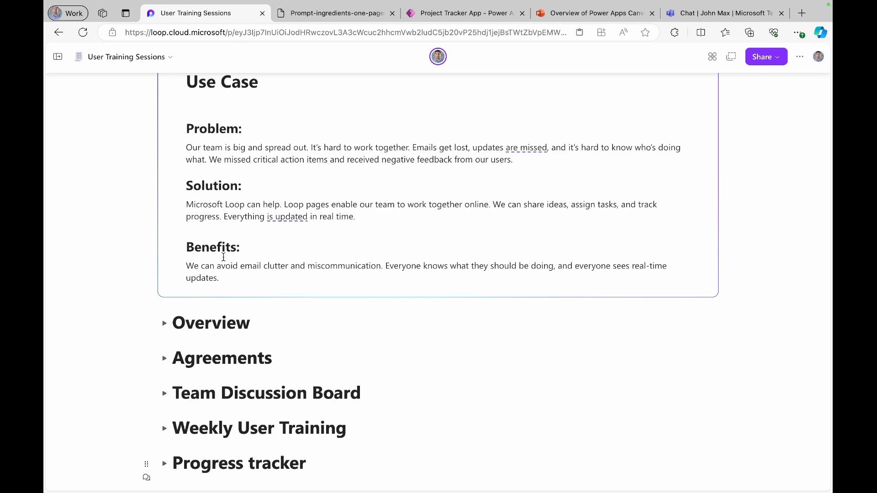
- Jump to Weekly User Training from the table of contents, expand it to review the weekly outline, and collapse it again
scroll(225, 251, "up", 7)
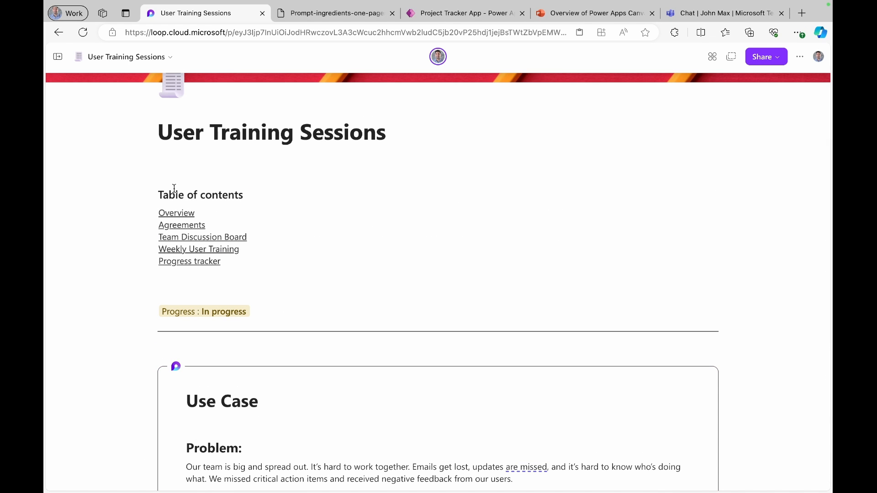
left_click(177, 249)
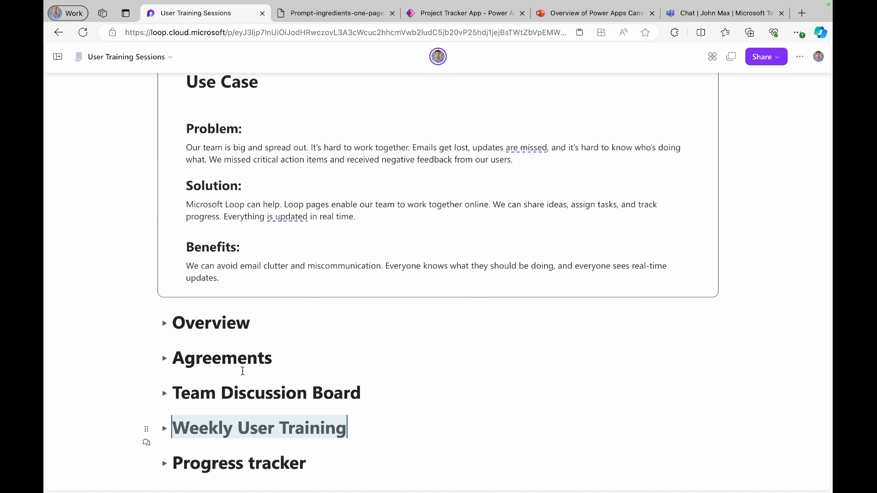
left_click(166, 431)
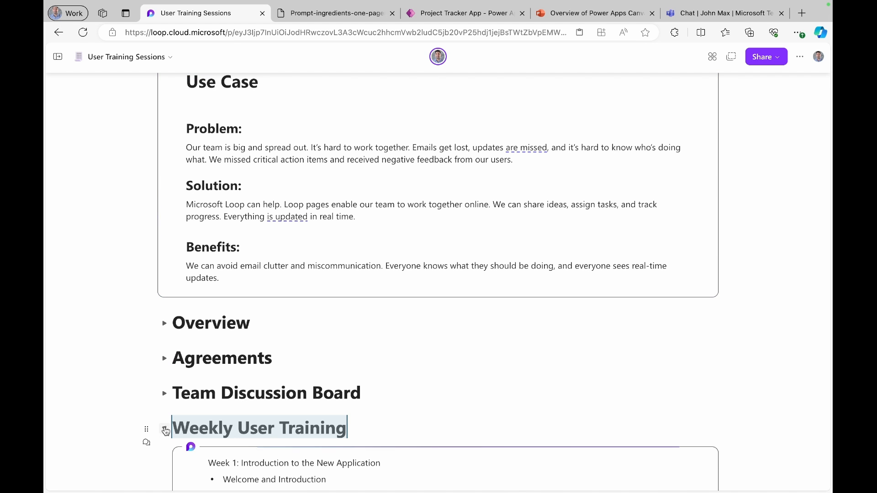
scroll(165, 427, "down", 5)
scroll(164, 427, "down", 2)
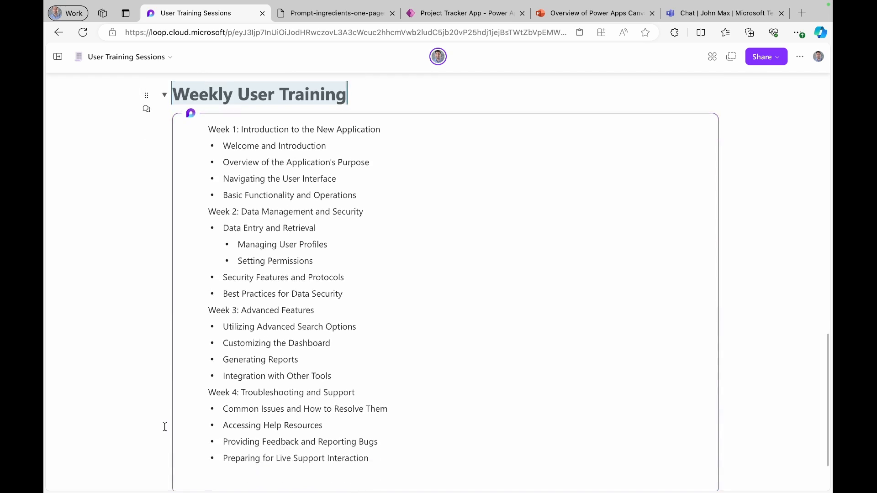
scroll(179, 236, "up", 4)
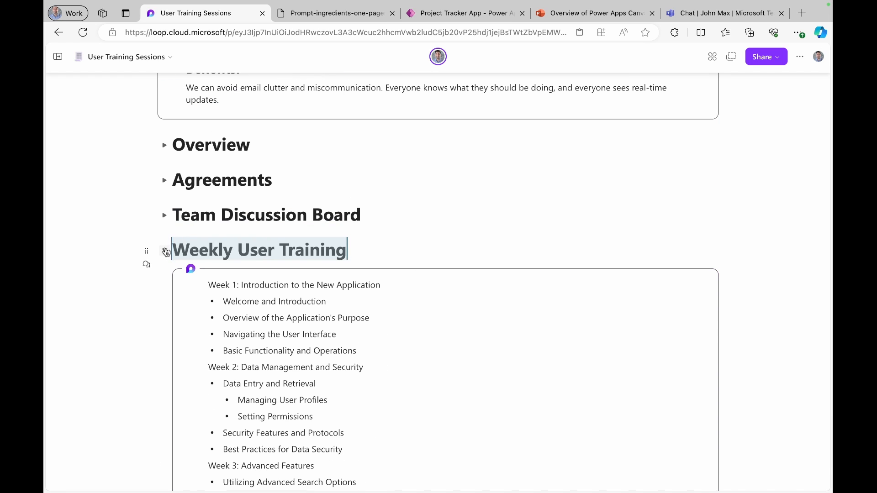
left_click(164, 250)
- Insert a Team retrospective template on the empty line below the Progress tracker section
type("/")
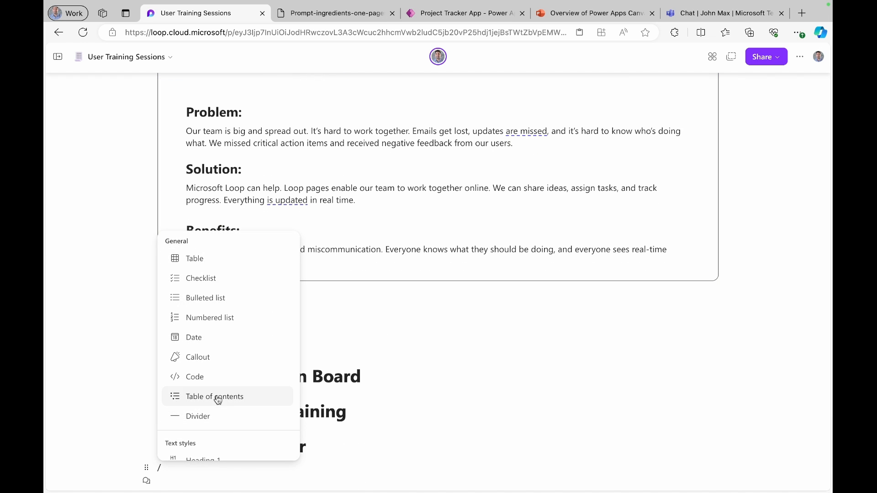
scroll(215, 399, "down", 6)
scroll(218, 400, "down", 1)
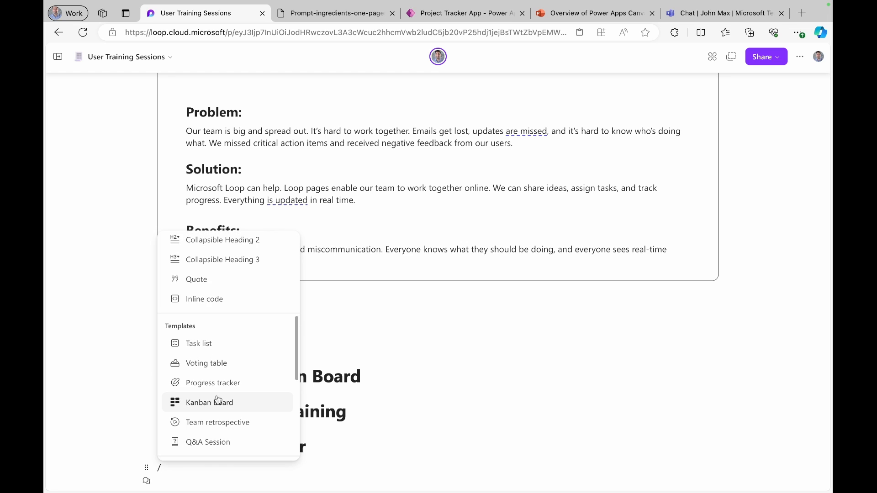
scroll(218, 400, "down", 1)
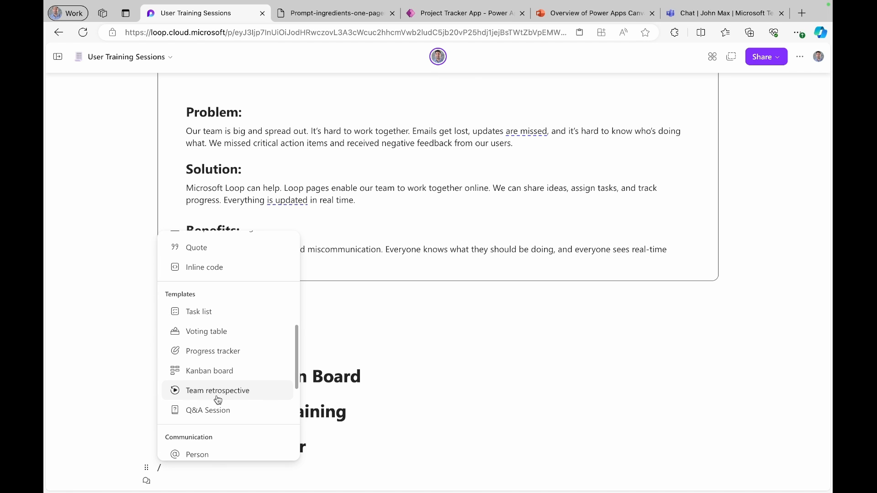
left_click(215, 399)
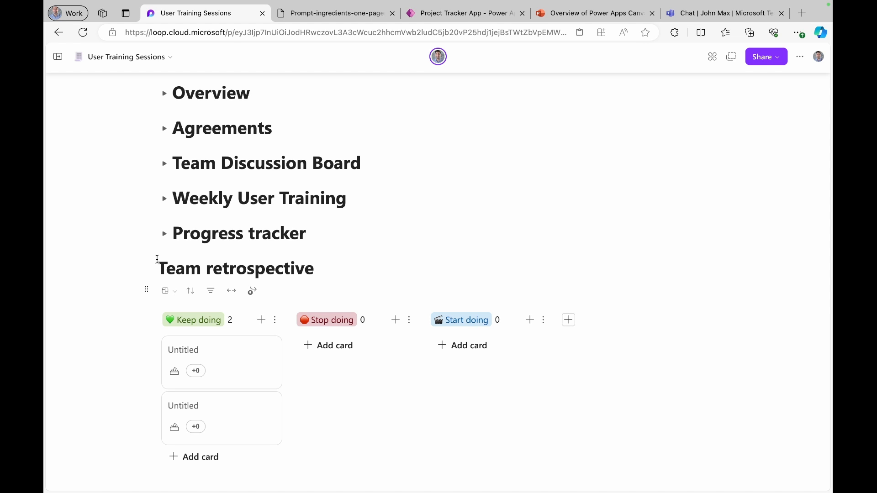
- Format the "Team retrospective" title as Collapsible Heading 1 and expand its section
left_click_drag(158, 267, 322, 268)
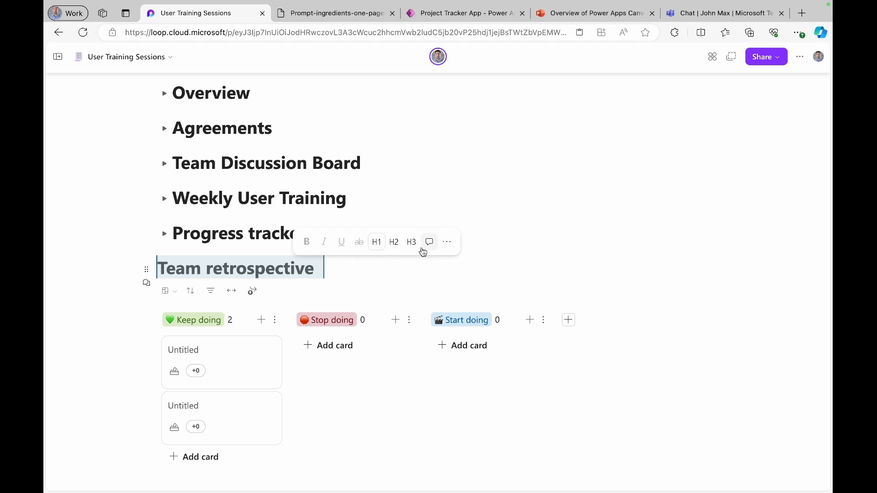
left_click(447, 241)
mouse_move(383, 406)
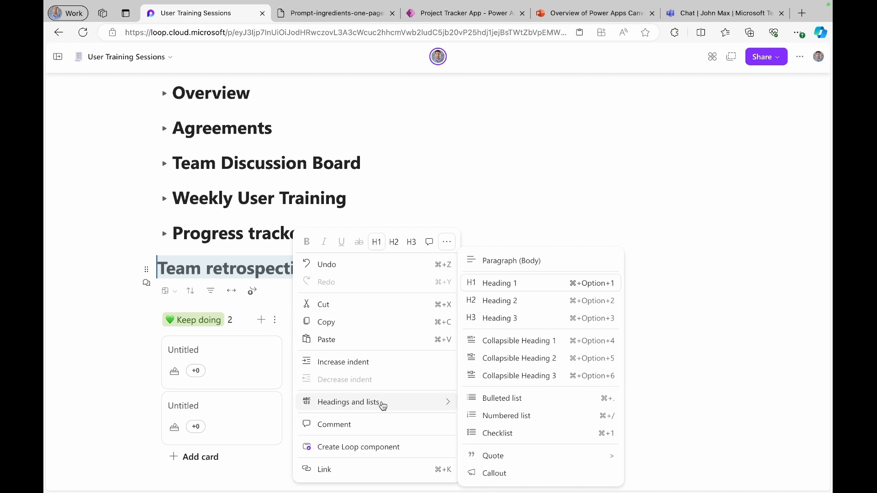
left_click(525, 342)
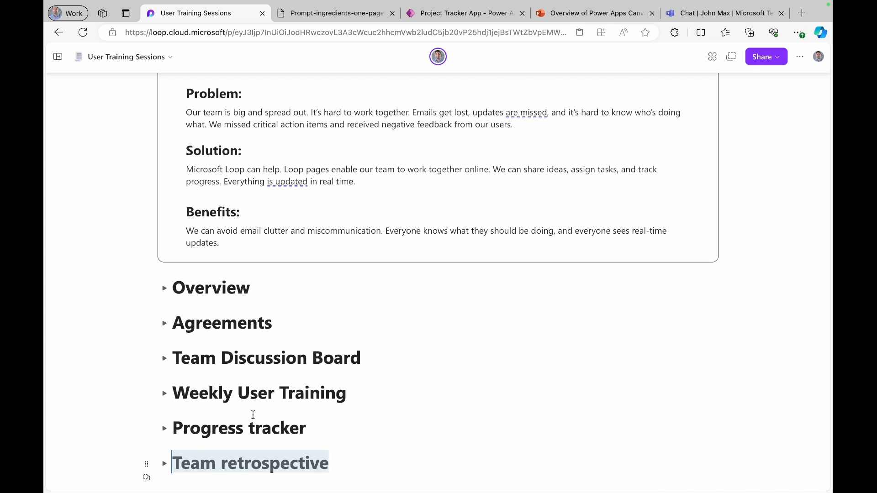
left_click(164, 464)
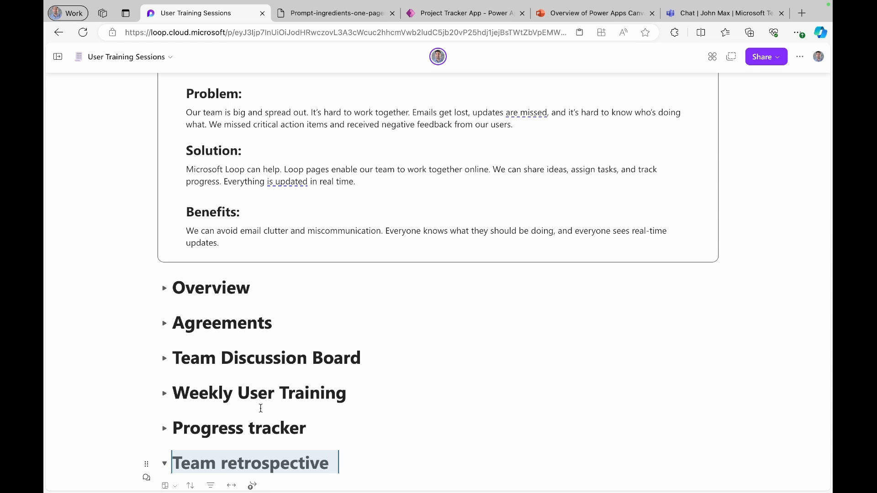
- Set the description of the first Keep doing card in the Team retrospective board to "Provide hands-on training"
scroll(260, 408, "down", 5)
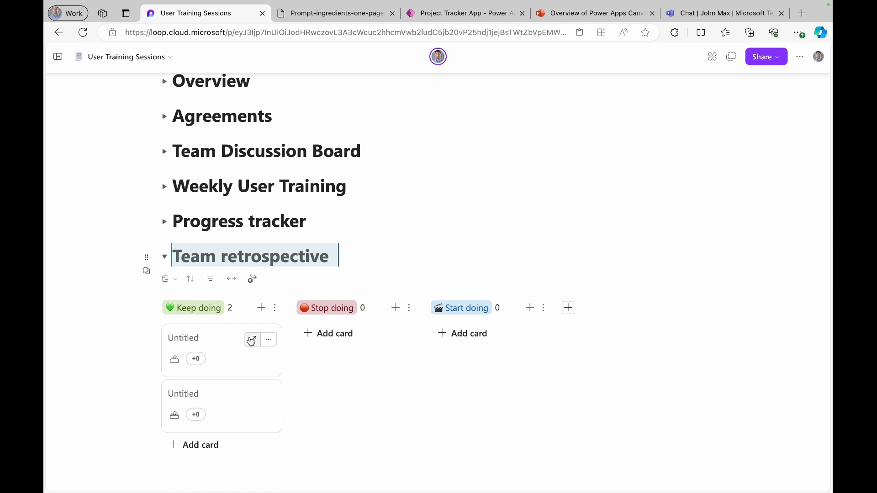
left_click(252, 339)
left_click(381, 146)
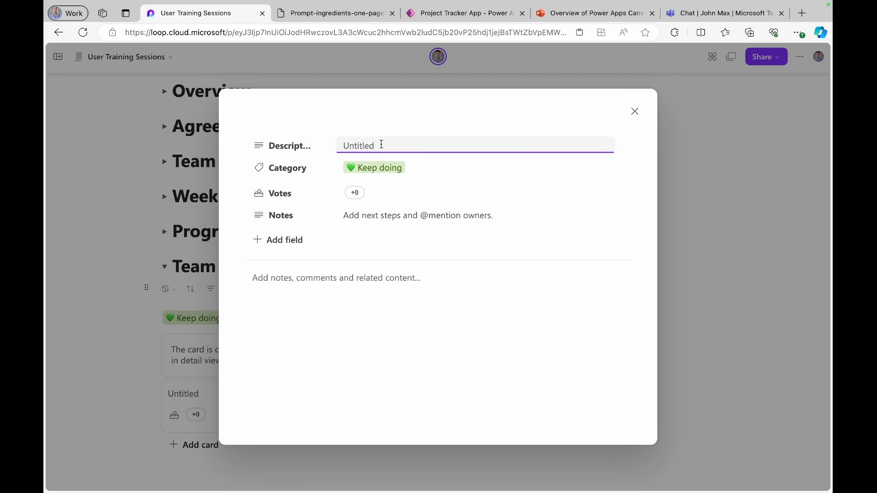
type("Provide hands-on training")
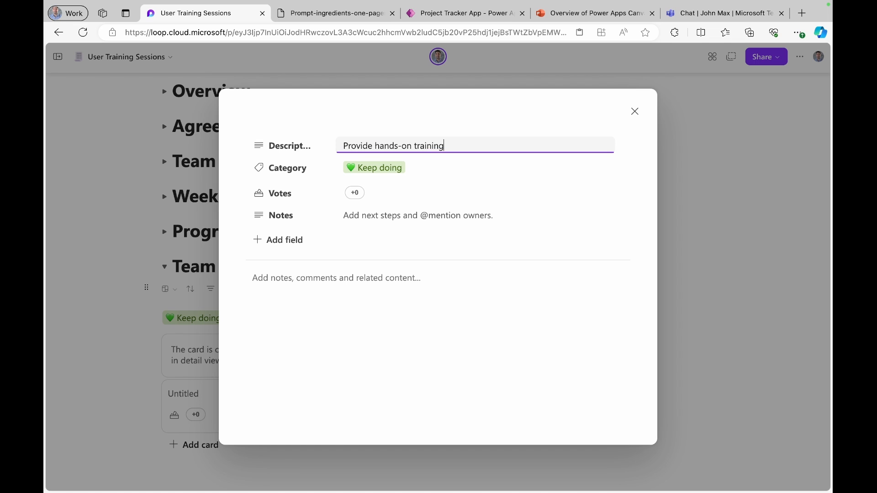
left_click(635, 112)
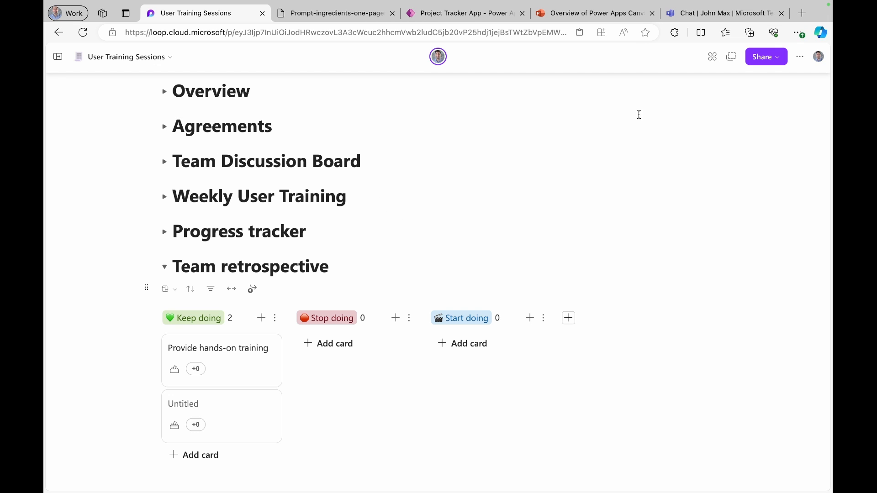
- Move the untitled card to Stop doing with the description "Stay in the topic that specified in the agenda" and collapse Team retrospective
left_click_drag(227, 421, 365, 366)
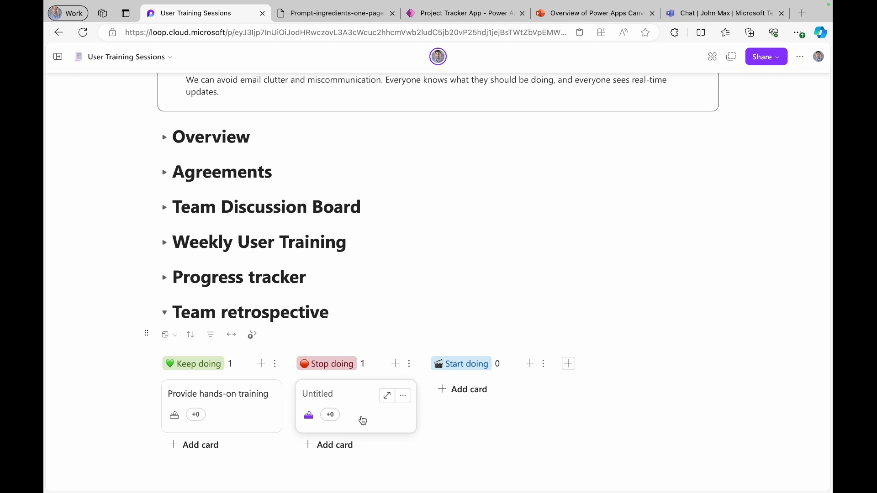
left_click(355, 399)
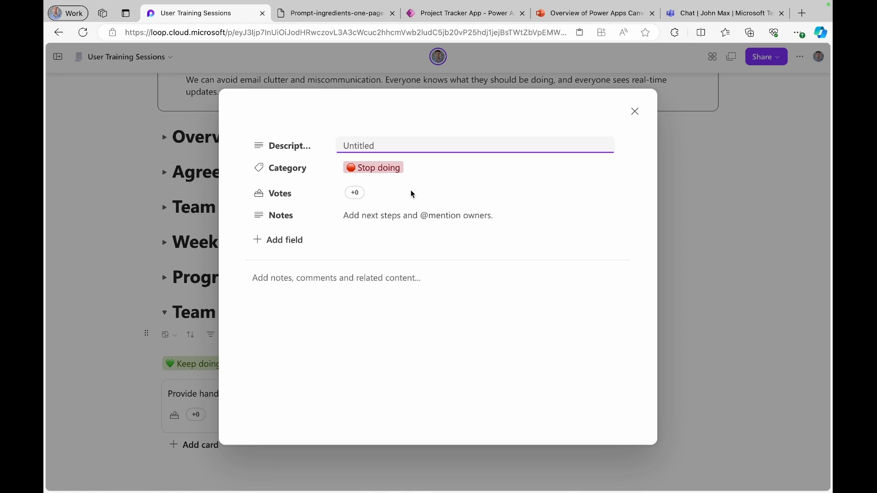
left_click(410, 450)
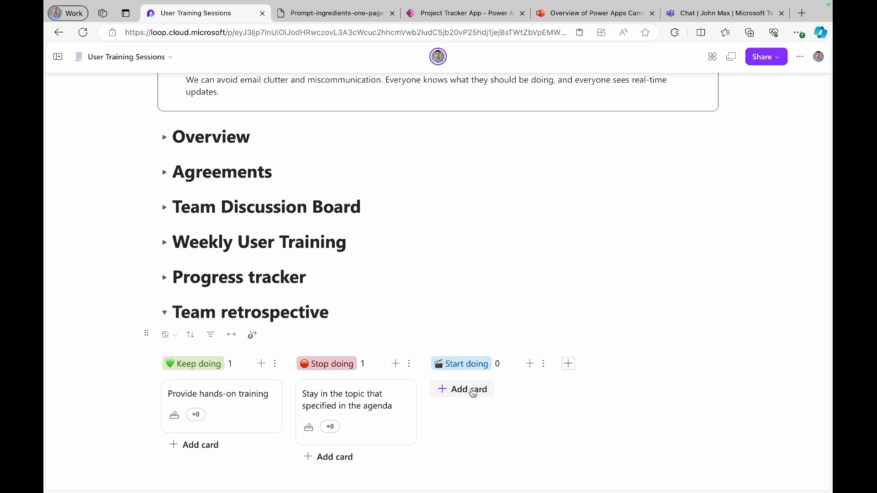
left_click(164, 312)
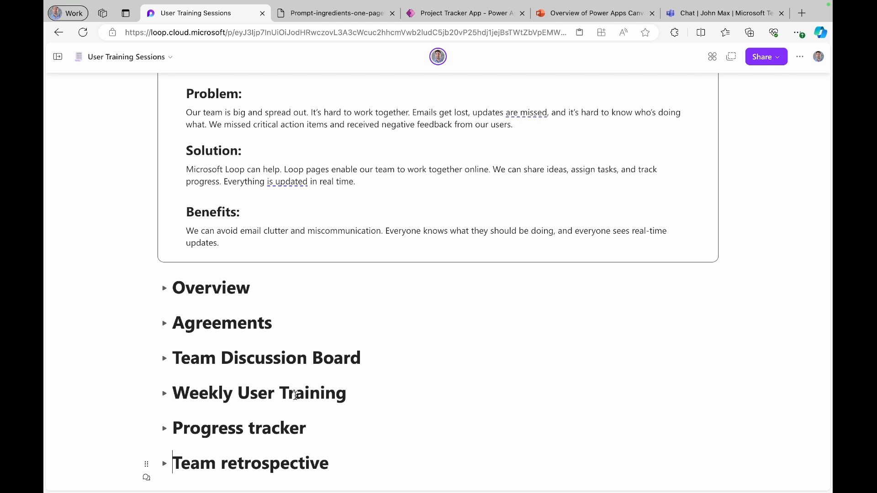
- Add a "Q & A" line below the Team retrospective section and format it as Collapsible Heading 1
left_click(357, 462)
key("Return")
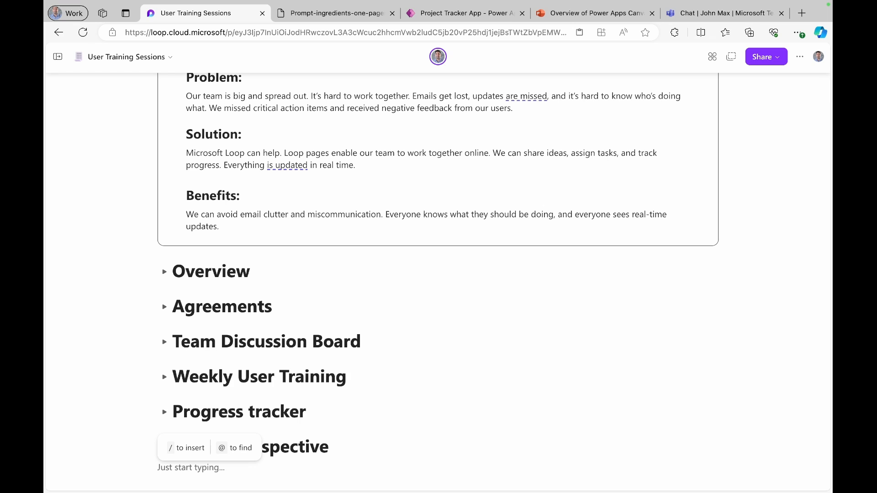
type("Q")
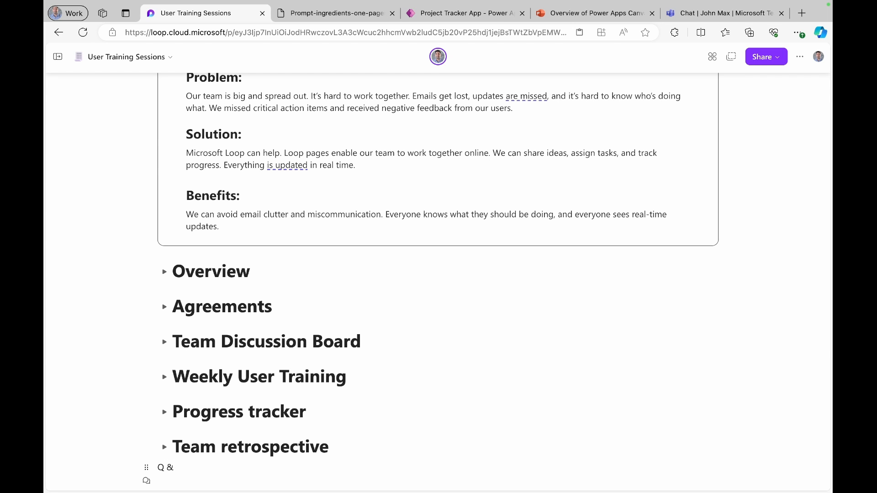
type(" & A")
left_click_drag(184, 466, 154, 463)
right_click(178, 467)
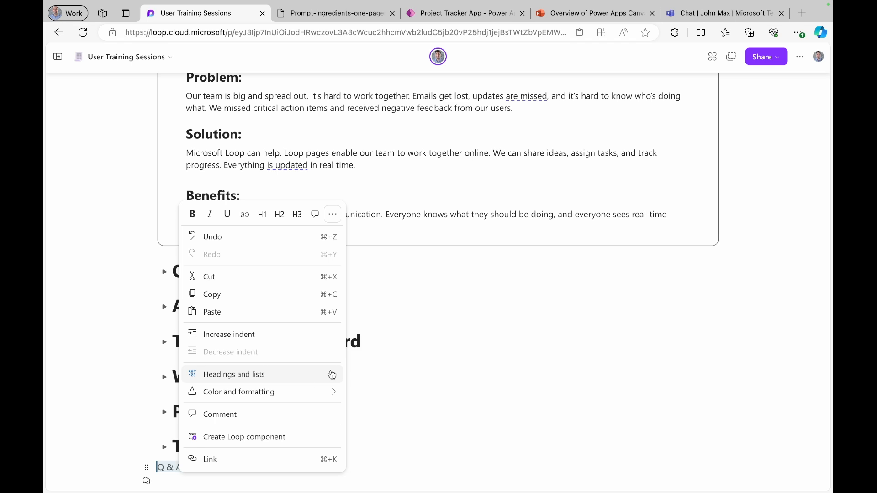
mouse_move(332, 375)
left_click(396, 340)
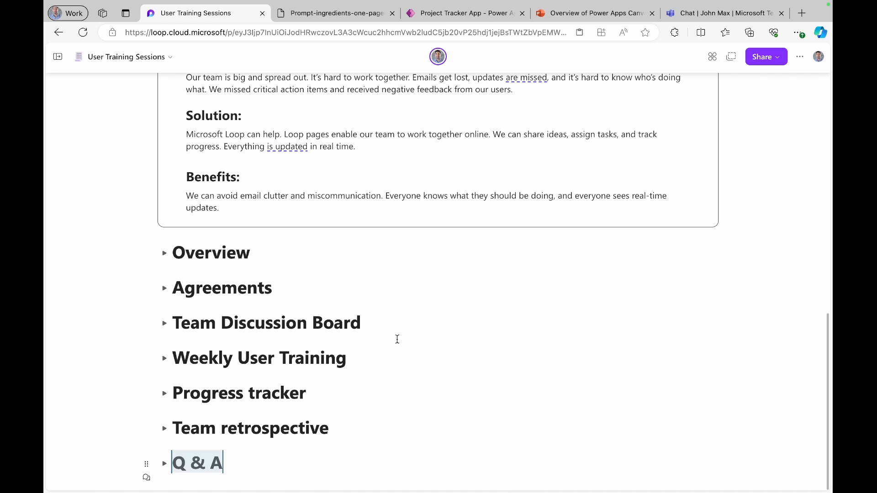
- Expand the Q & A section and insert a table inside it
left_click(232, 470)
key("Return")
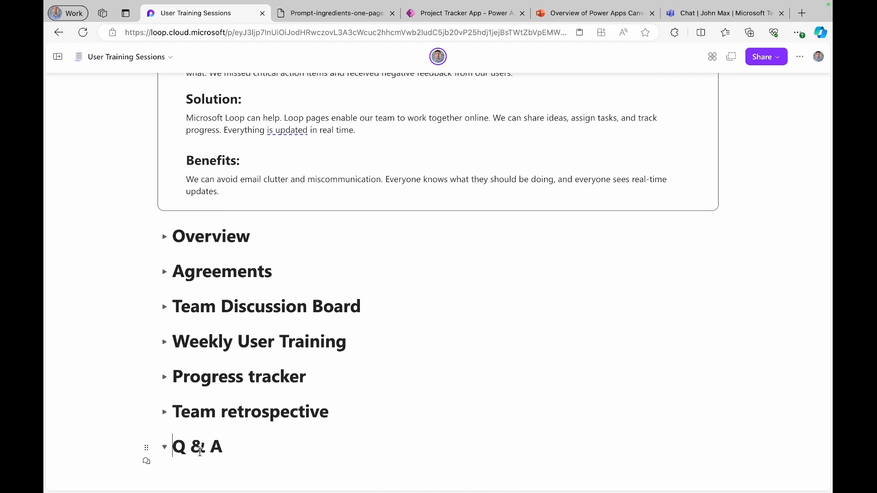
left_click(239, 444)
key("Return")
type("/")
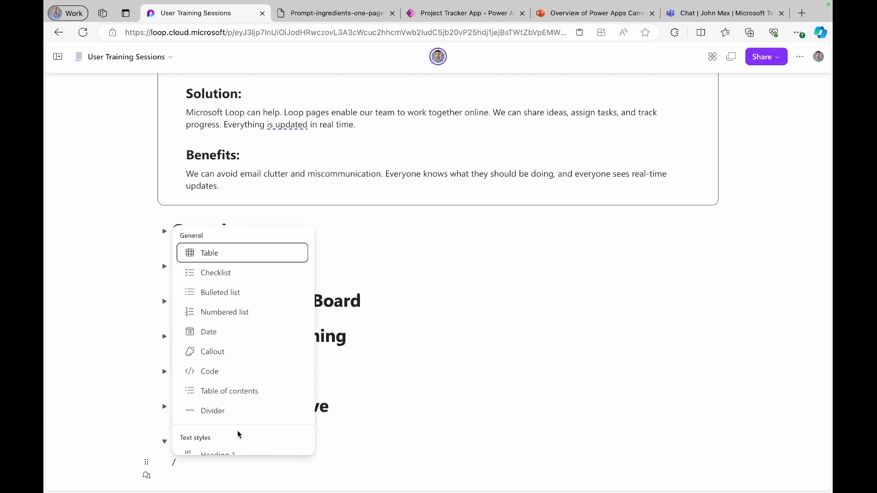
scroll(233, 308, "down", 1)
scroll(235, 308, "up", 1)
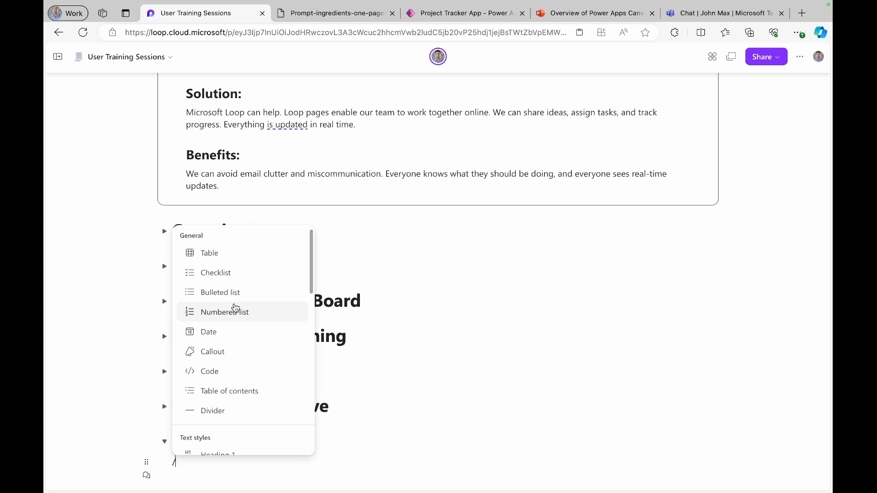
left_click(223, 258)
- Name the Q & A table's columns "Question" and "Answer", and collapse the Q & A section
type("Q")
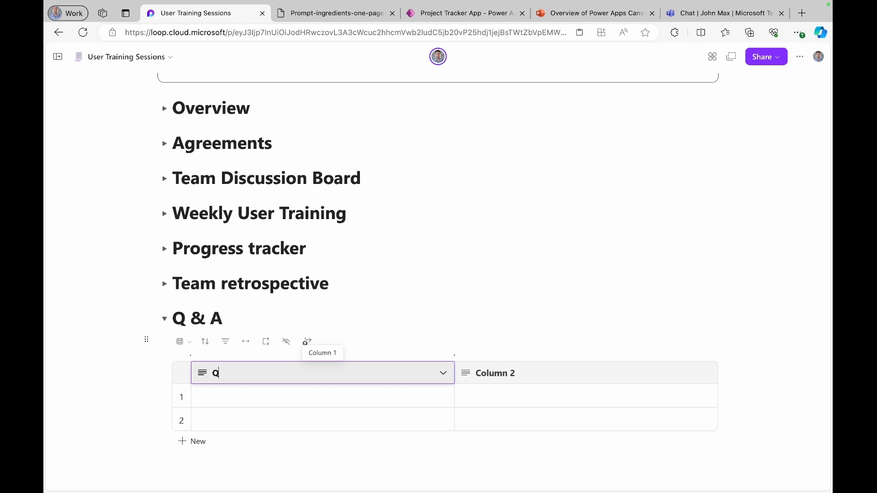
type("uestion")
key("Return")
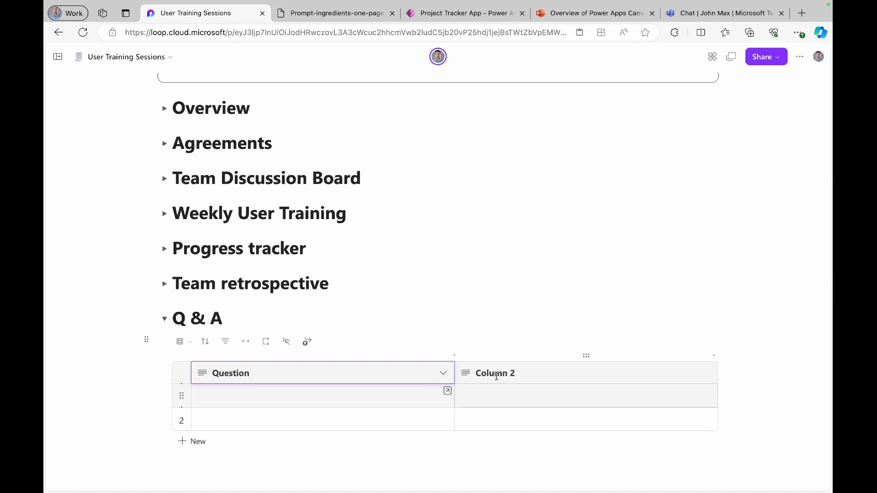
left_click(513, 372)
key("ctrl+a")
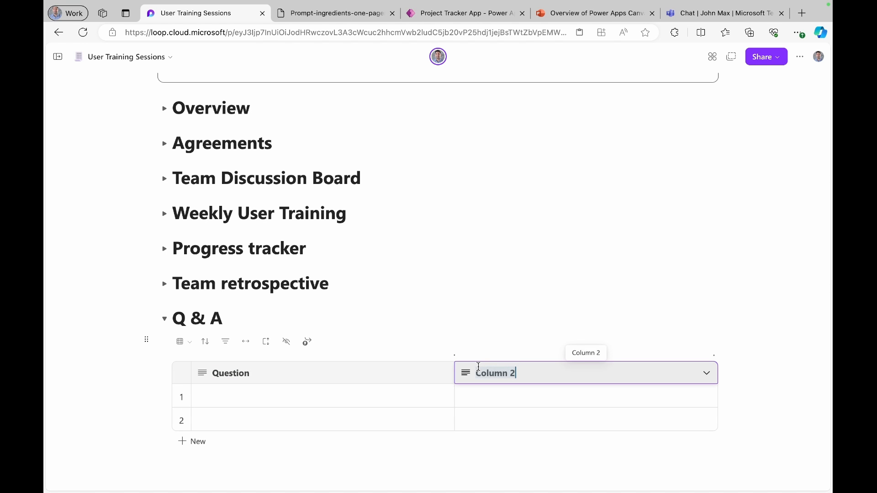
type("Answer")
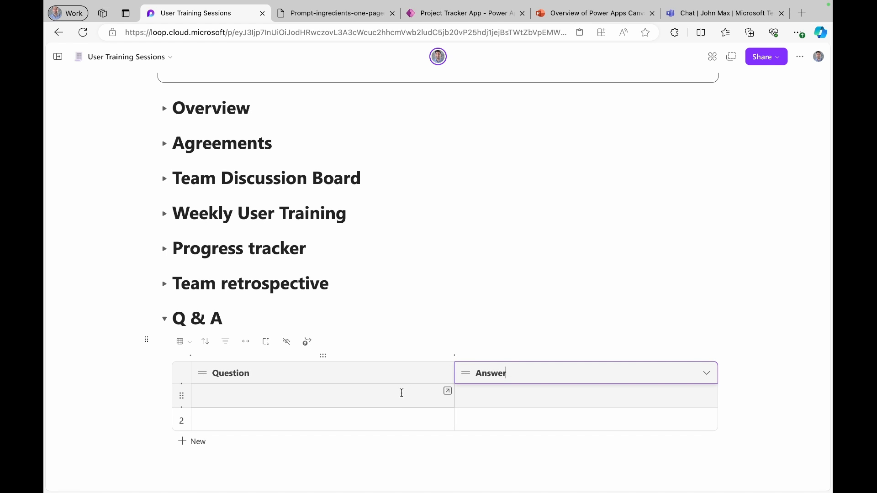
left_click(366, 395)
left_click(546, 399)
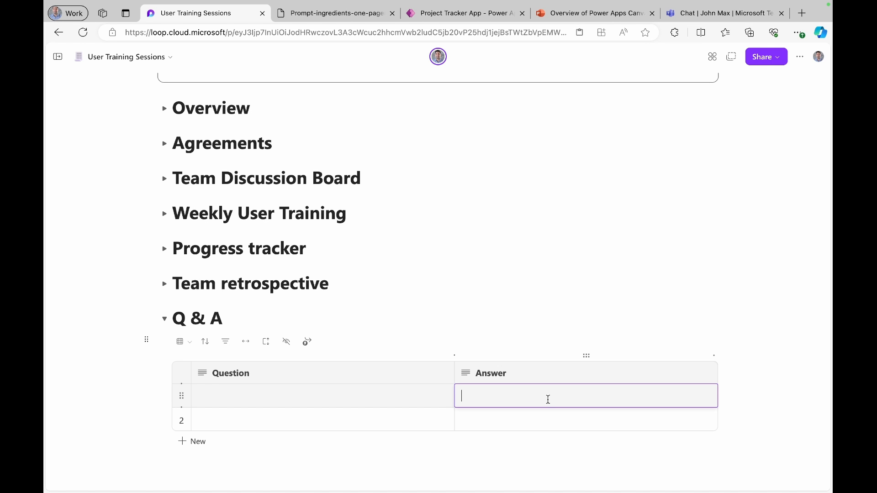
left_click(164, 319)
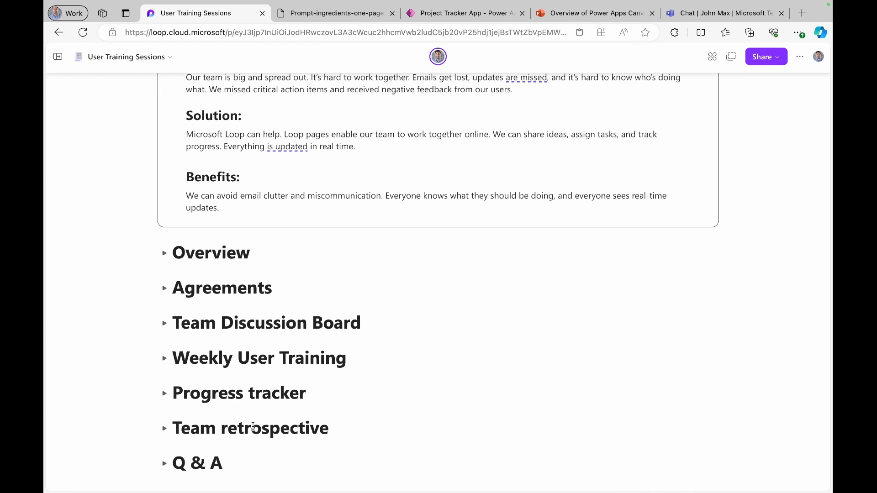
- Add a collapsible heading titled "Files" below the Q & A section and expand it
left_click(269, 471)
key("Return")
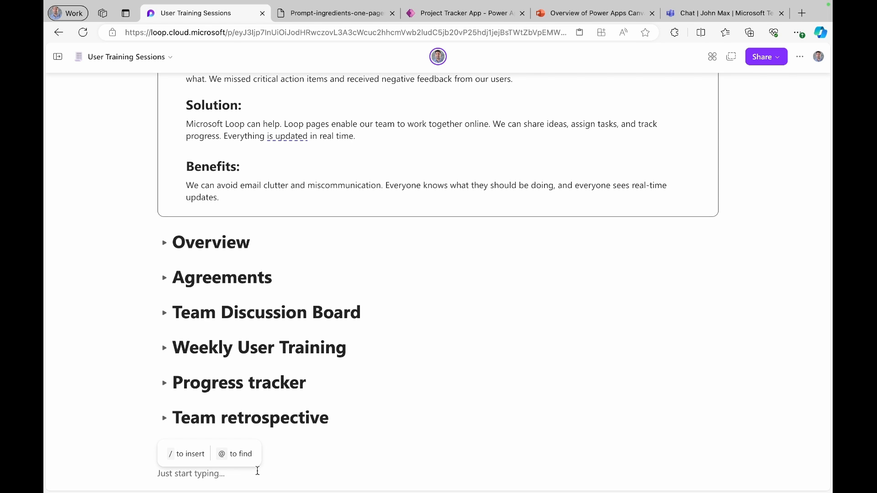
left_click(175, 458)
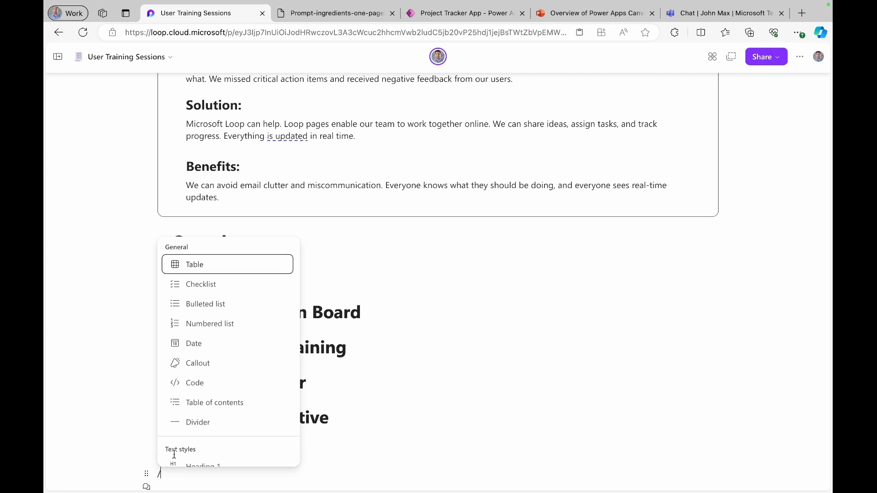
scroll(221, 399, "down", 2)
left_click(221, 397)
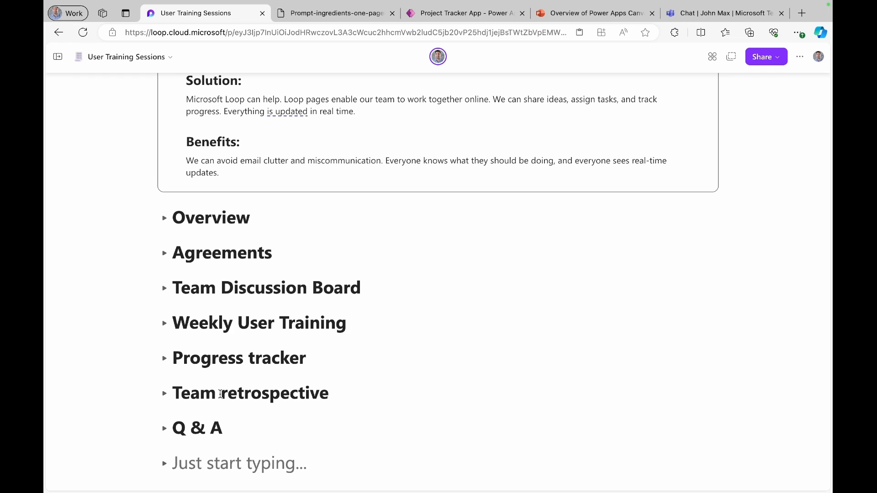
type("Files")
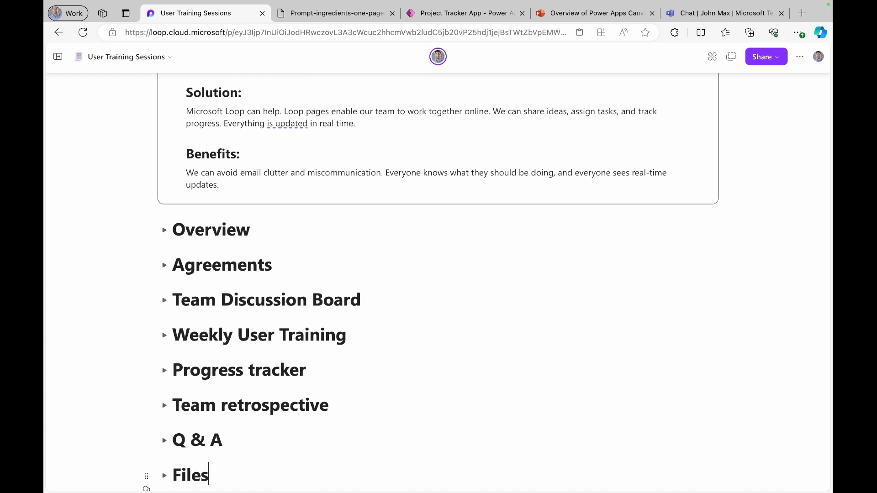
left_click(164, 476)
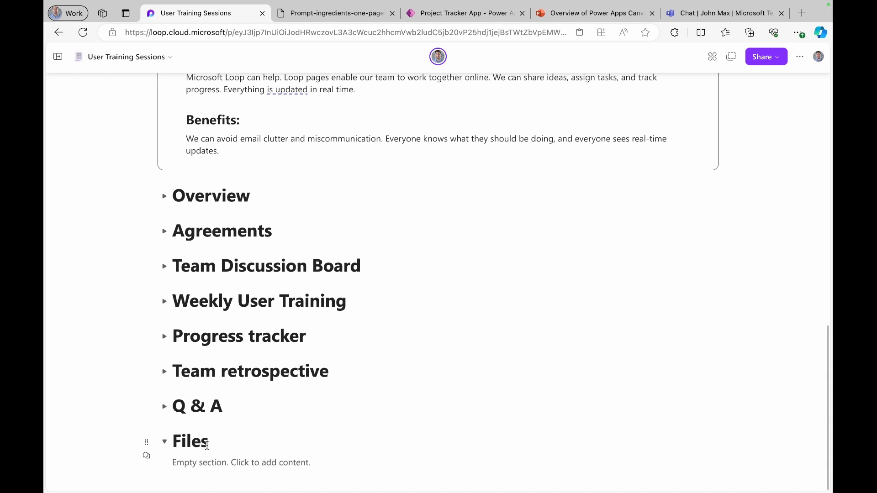
- Copy the link of the Overview of Power Apps Canvas App presentation from PowerPoint and paste it into the Files section in Loop
left_click(595, 14)
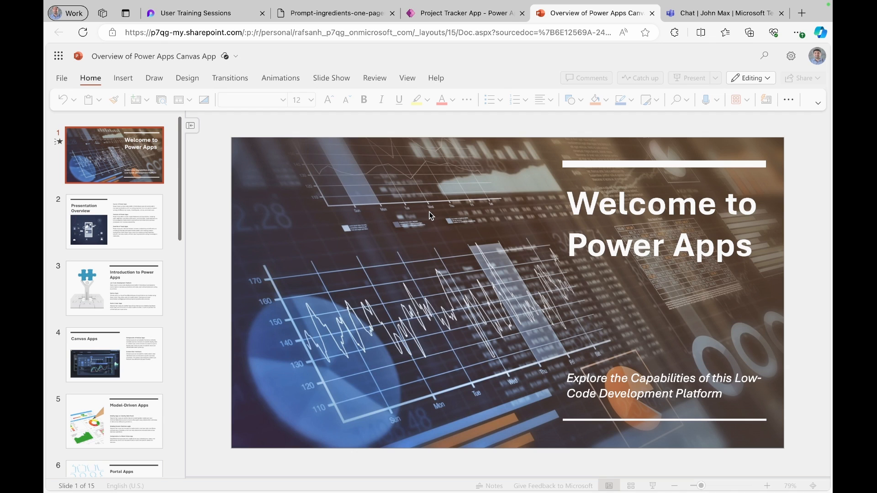
left_click(540, 30)
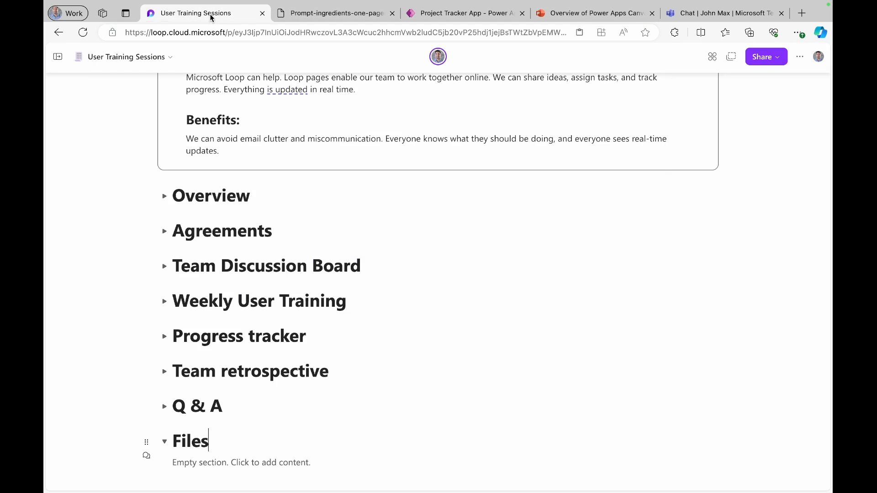
left_click(211, 14)
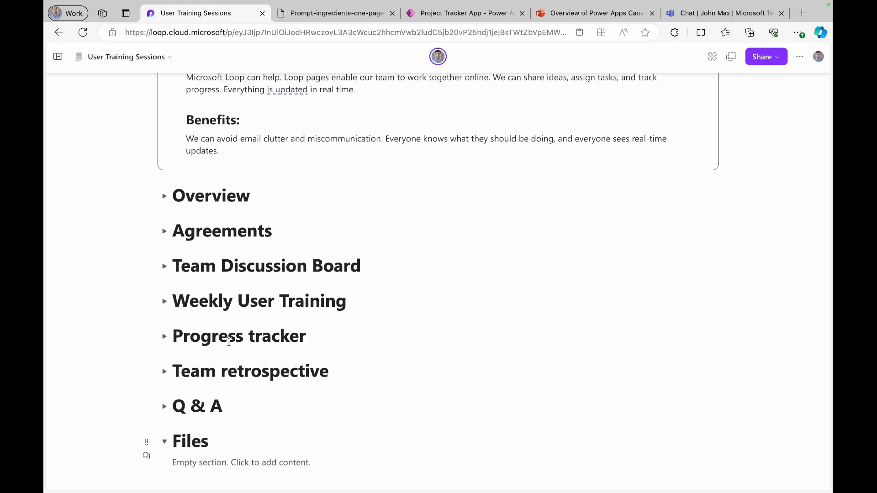
left_click(183, 462)
key("ctrl+v")
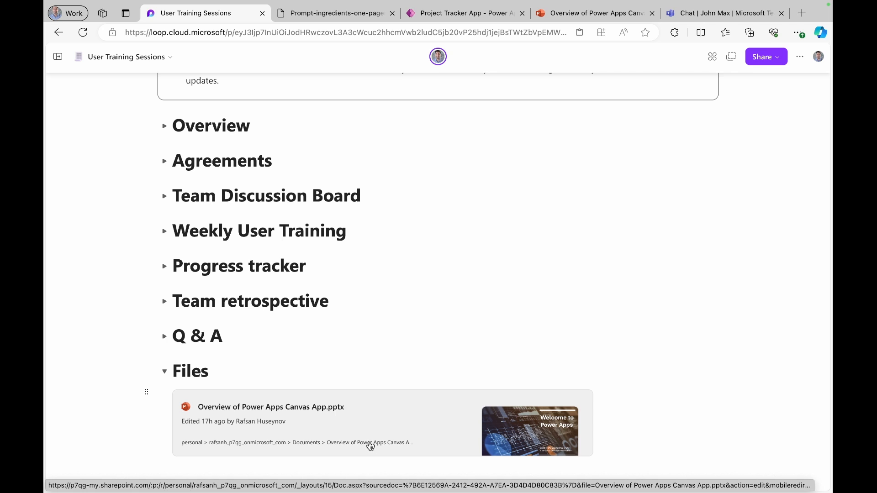
- Review the link display options of the presentation preview without changing them, and collapse the Files section
left_click(146, 395)
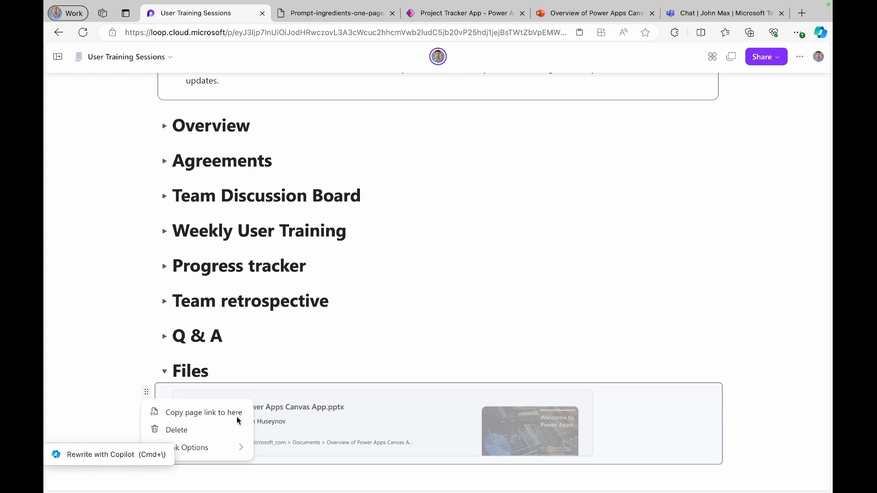
mouse_move(242, 445)
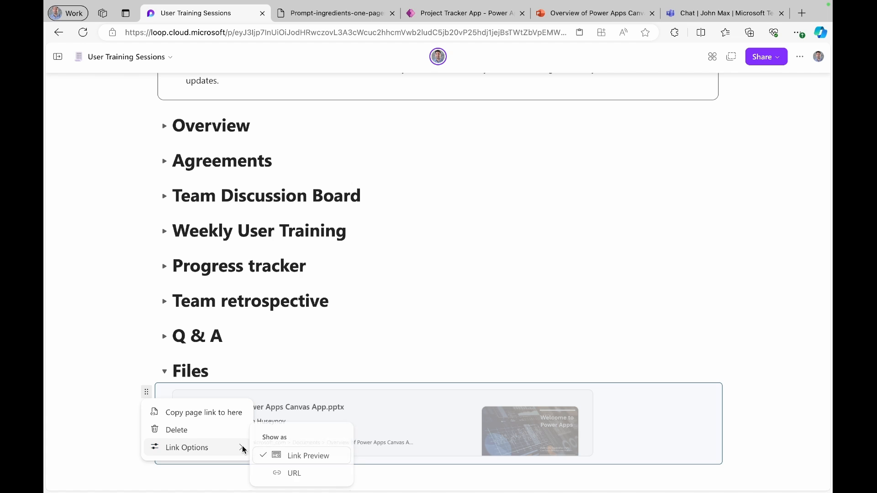
left_click(75, 429)
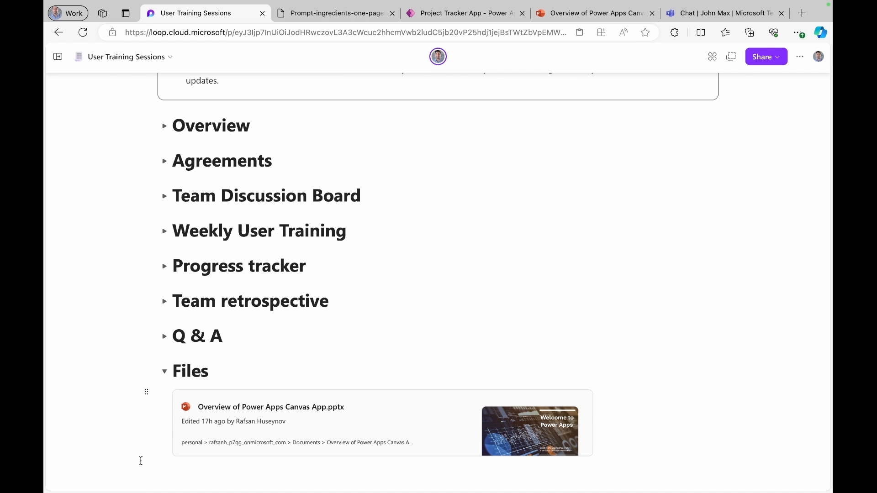
left_click(165, 373)
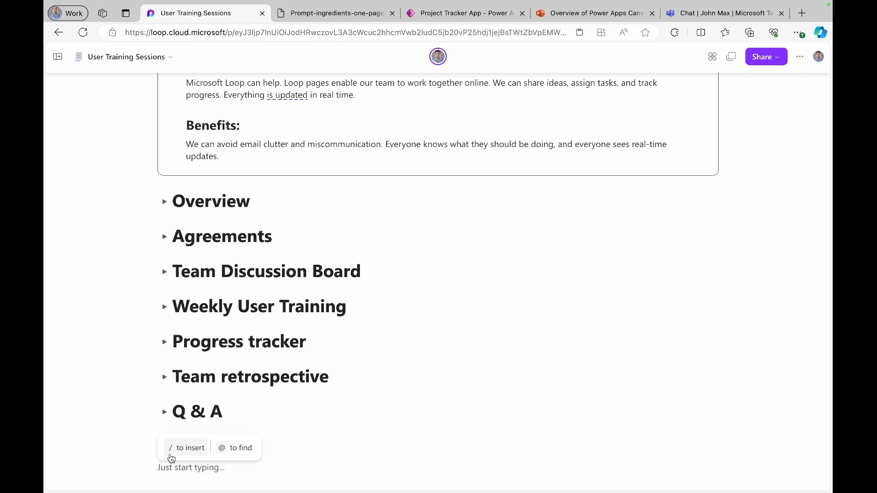
- Insert a recorded video below the Files section and start a screen recording of the Project Tracker App browser tab
type("/")
scroll(240, 399, "down", 6)
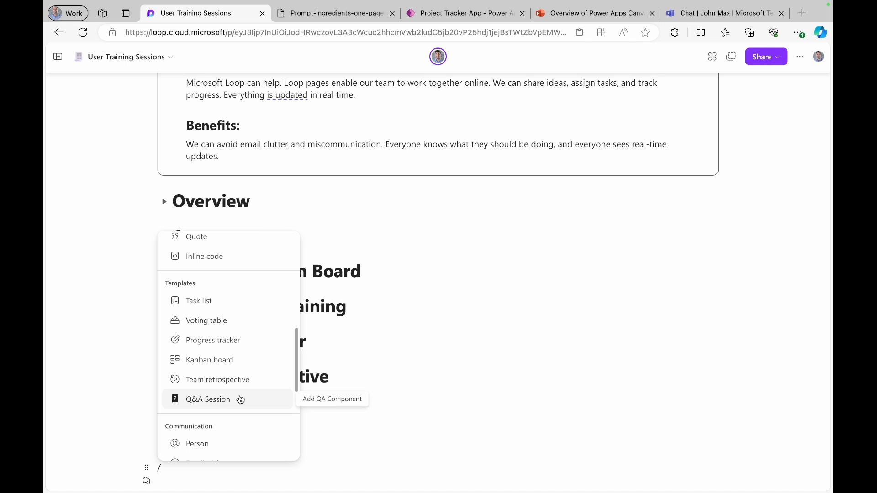
scroll(238, 389, "down", 5)
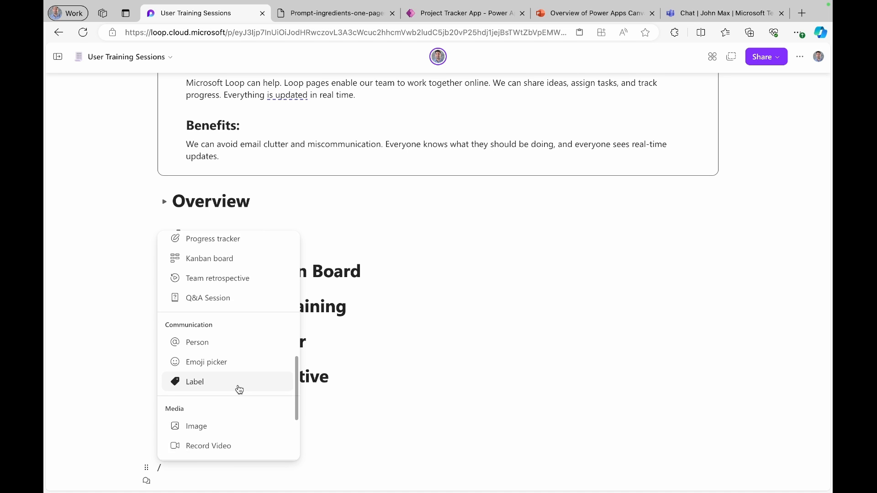
left_click(227, 416)
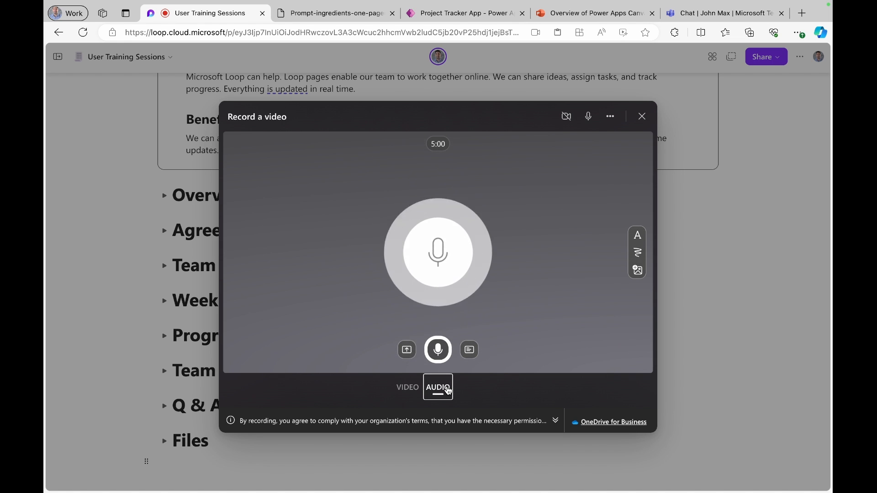
left_click(407, 351)
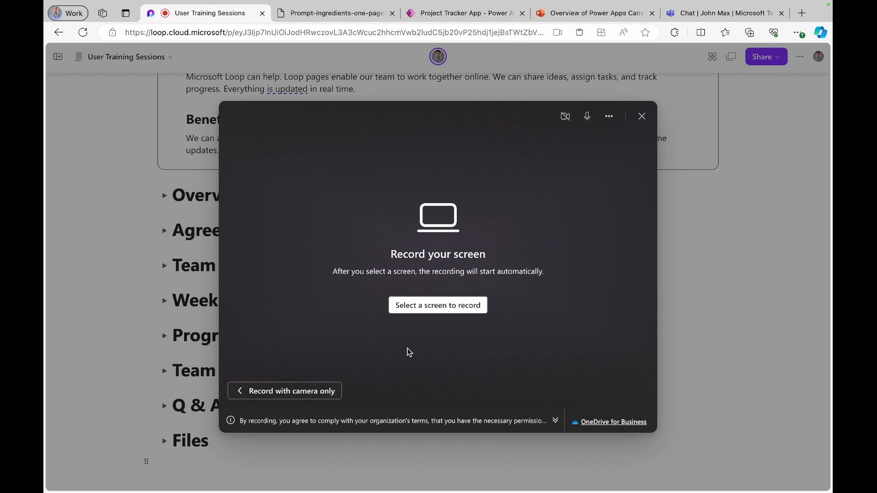
left_click(454, 310)
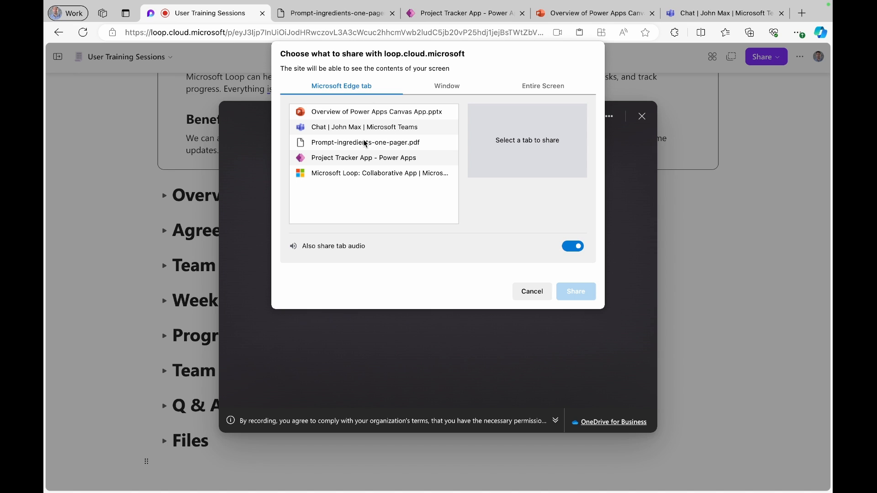
left_click(353, 159)
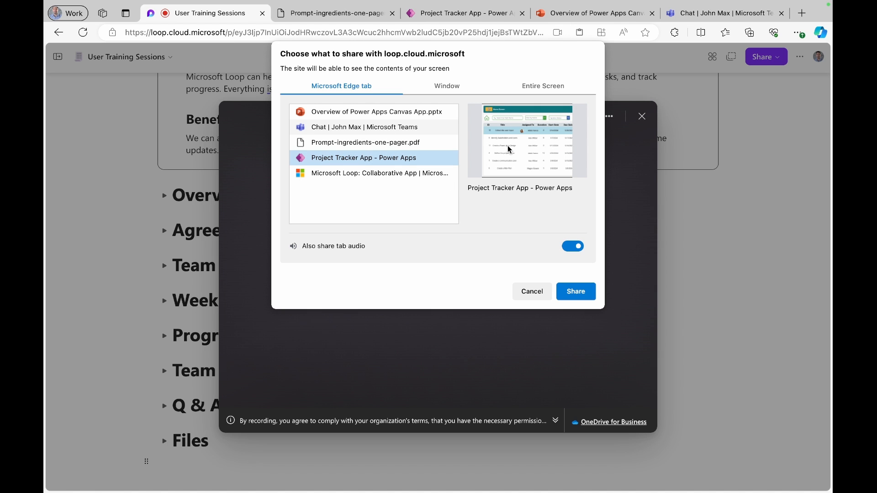
left_click(577, 292)
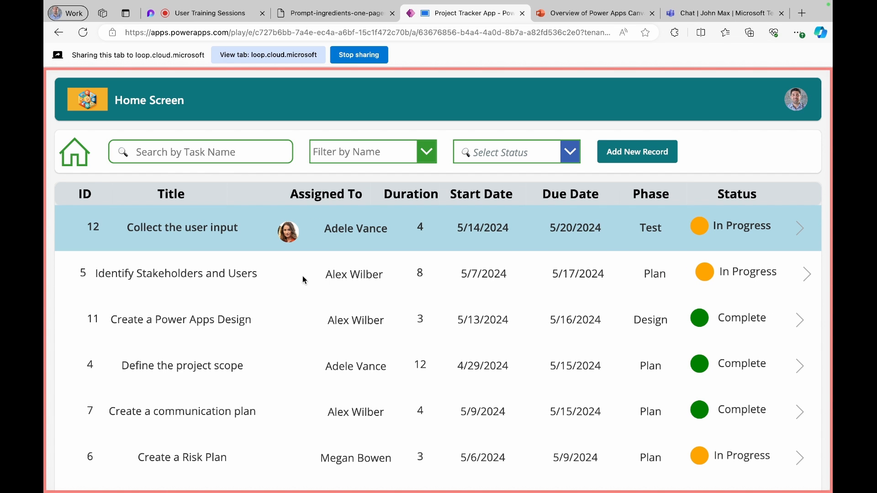
- Filter the Project Tracker App's task list by the assignee of the "Collect the user input" task and by the status In Progress
left_click(428, 154)
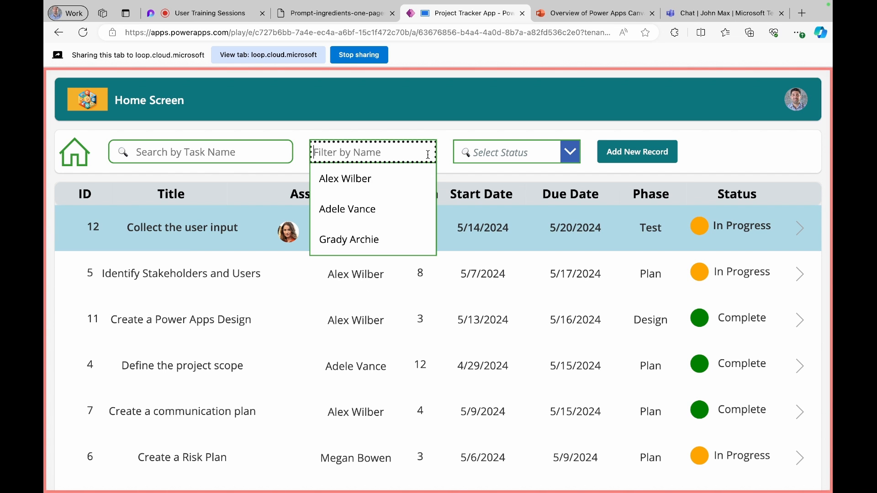
type("a")
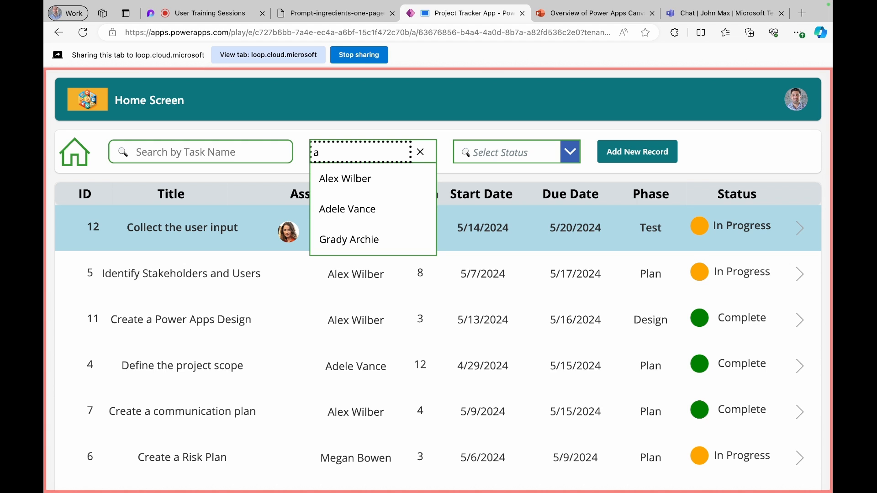
left_click(392, 210)
left_click(469, 318)
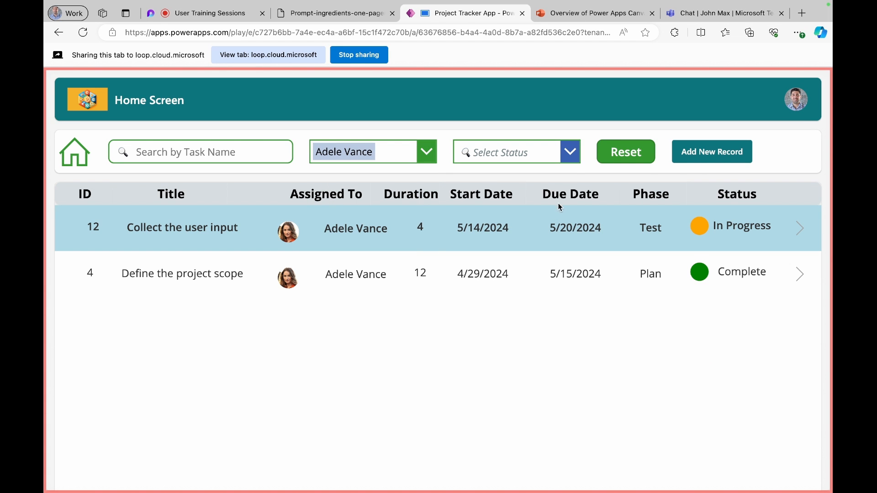
left_click(574, 160)
left_click(532, 204)
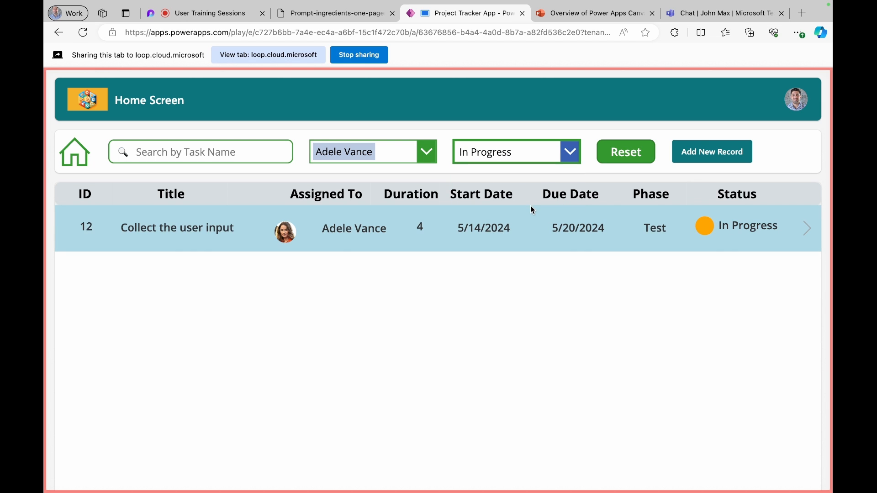
- Open the "Collect the user input" task, set its status to Complete and save the record
left_click(803, 228)
scroll(452, 316, "down", 2)
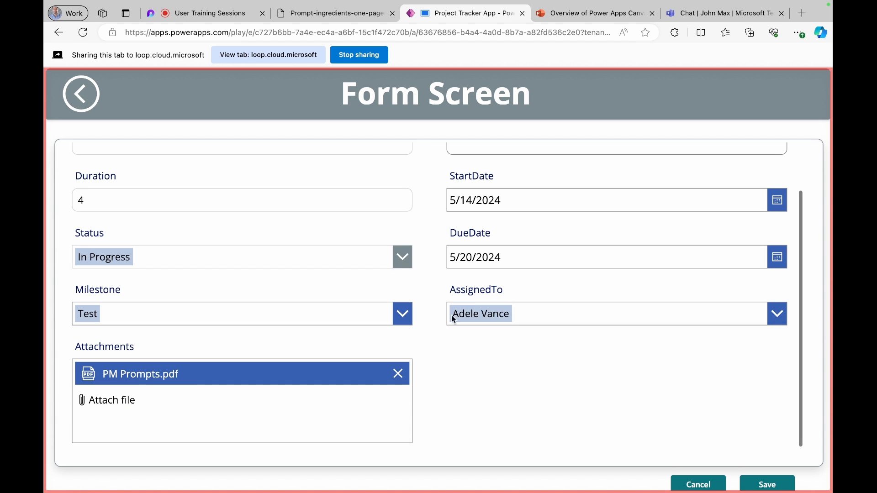
left_click(403, 258)
left_click(297, 313)
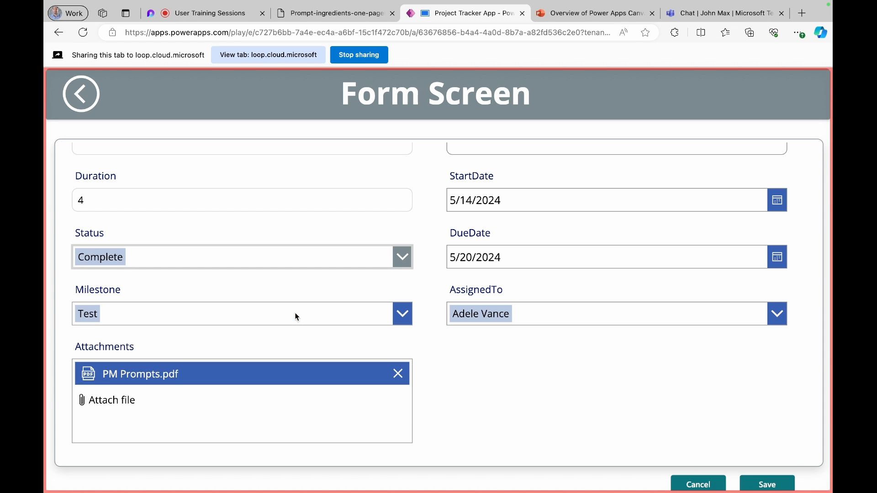
left_click(765, 483)
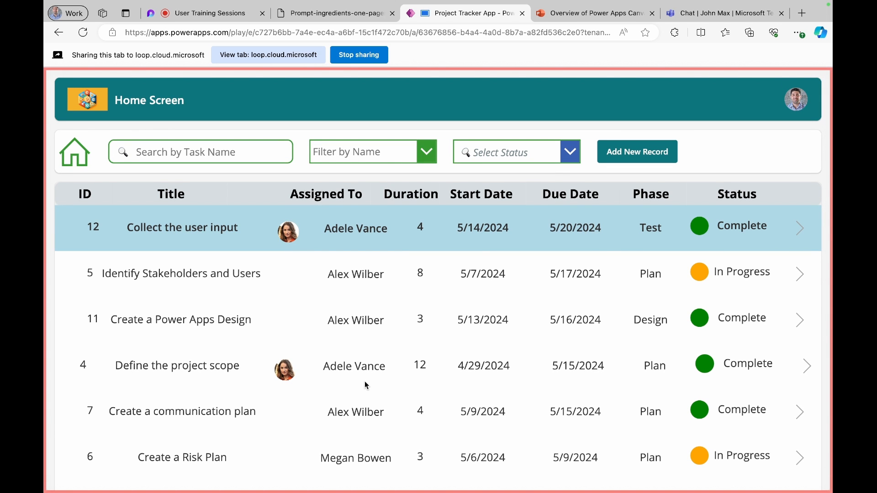
- Switch back to the Loop page, stop the screen recording and add the clip to the page
left_click(206, 13)
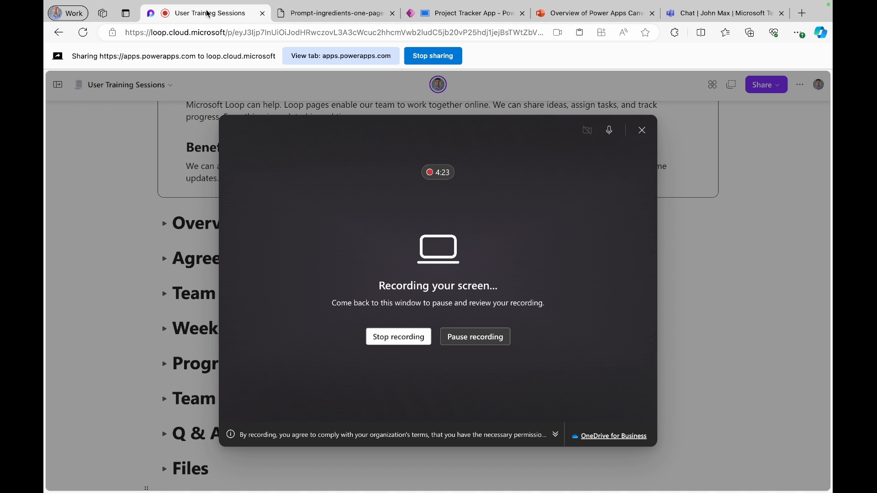
left_click(416, 341)
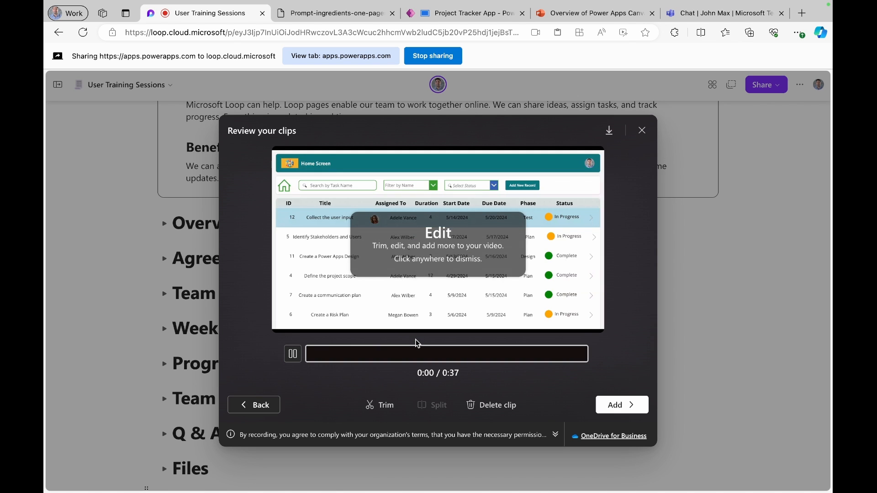
left_click(621, 405)
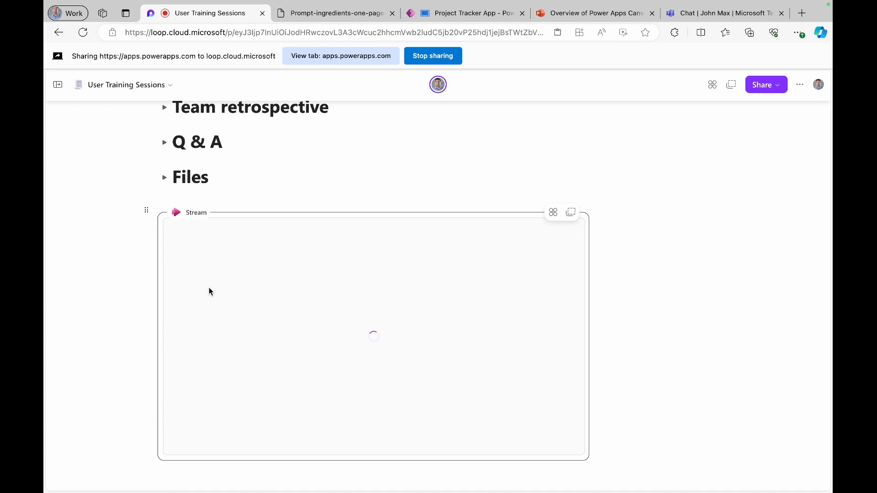
- Add the title "Recordings" above the video, format it as Collapsible Heading 1 and expand the section
left_click(219, 196)
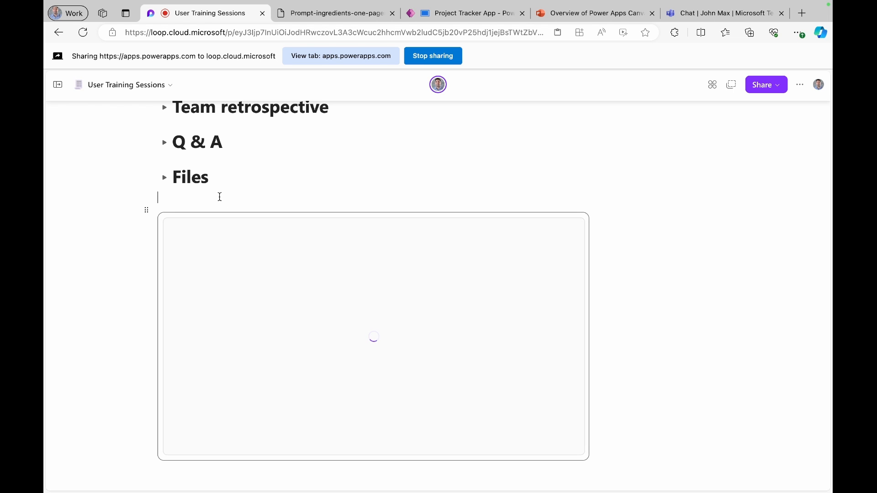
type("R")
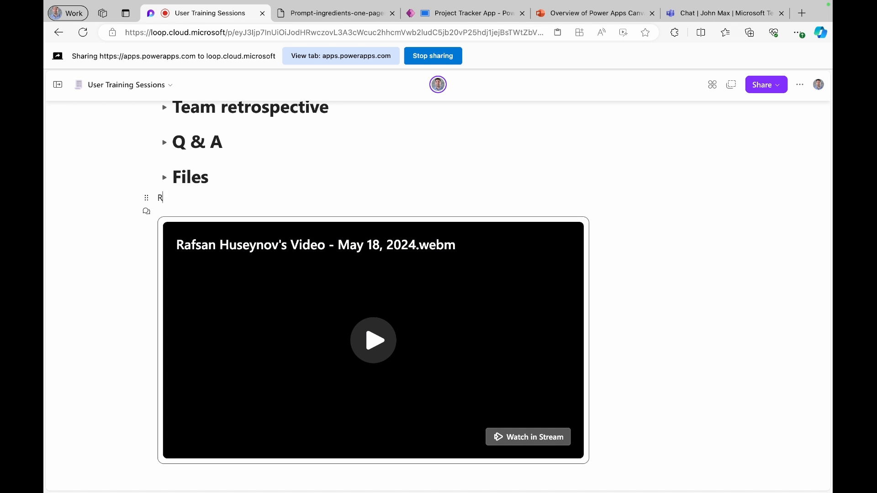
type("ecordings")
double_click(201, 193)
left_click(310, 179)
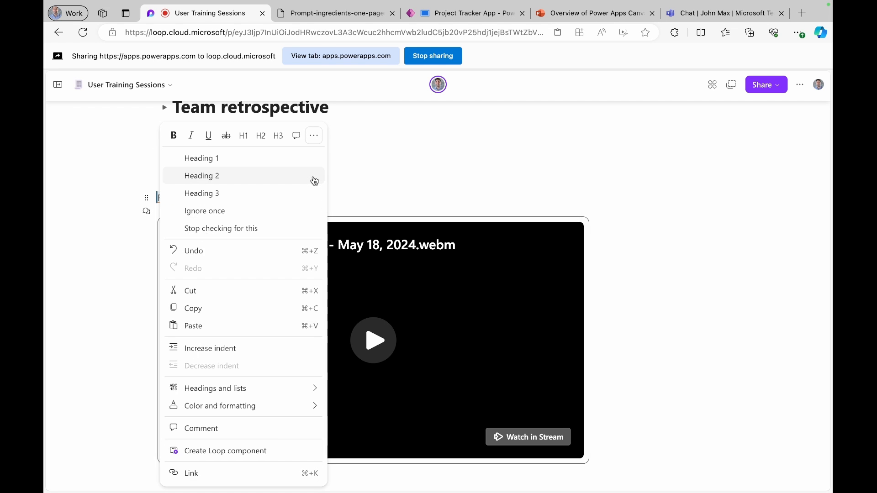
mouse_move(314, 390)
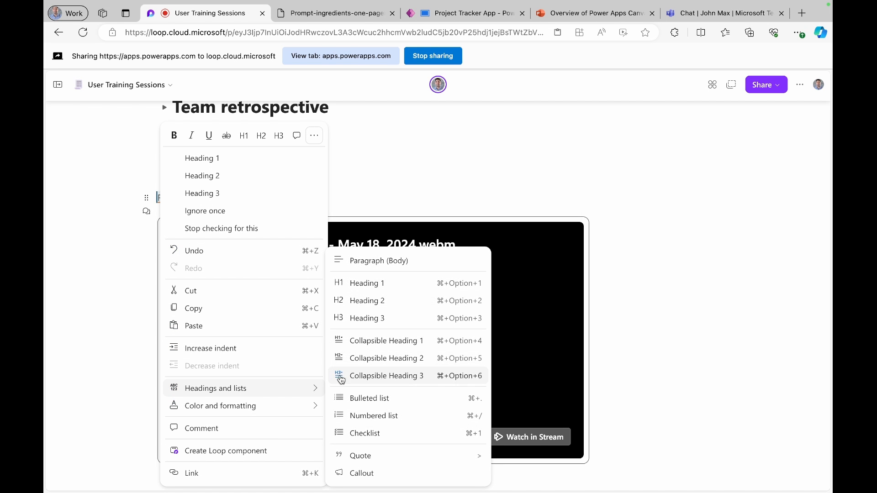
left_click(395, 342)
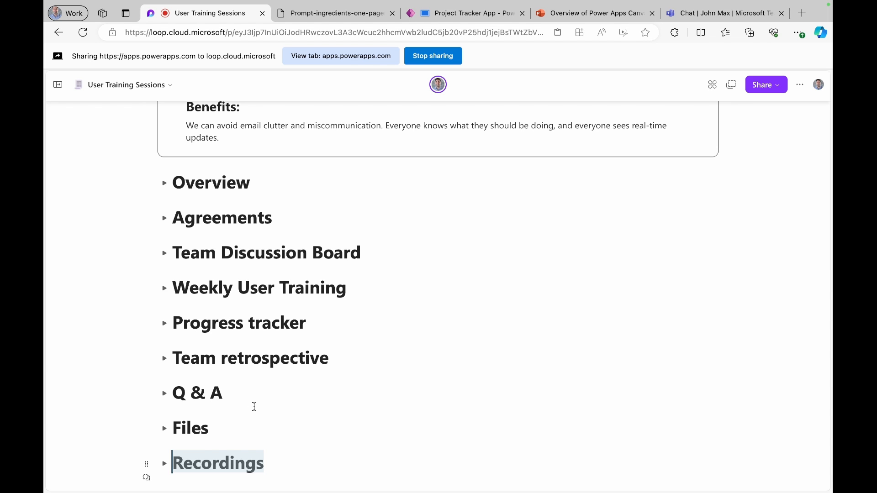
left_click(165, 463)
scroll(291, 389, "down", 6)
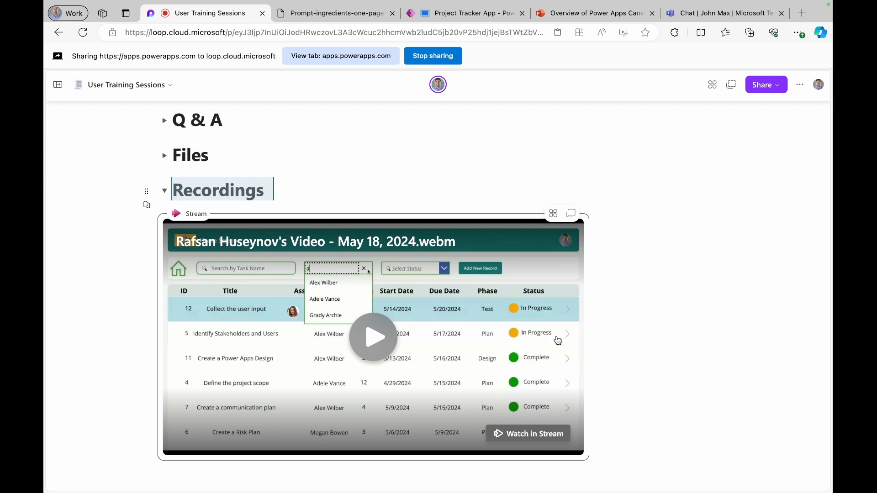
- Open the recorded video in Stream and rename its file to "User Training Session - Intro"
left_click(541, 438)
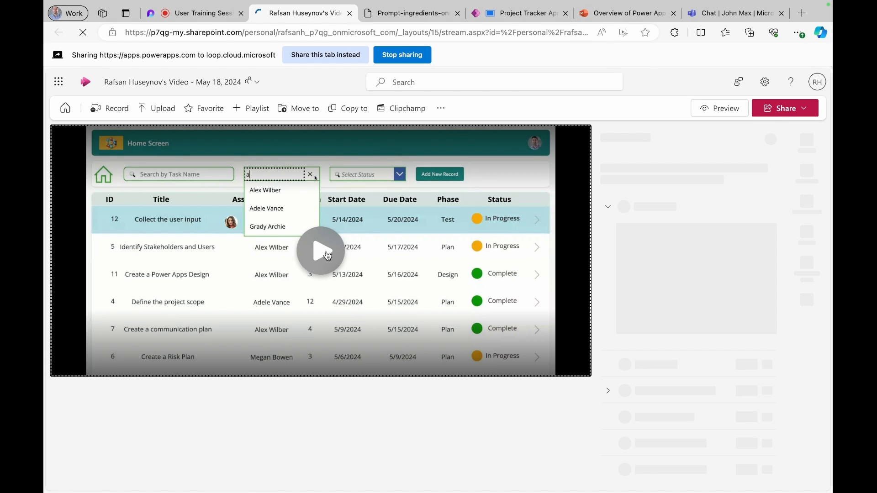
left_click(157, 86)
type("User Training Se")
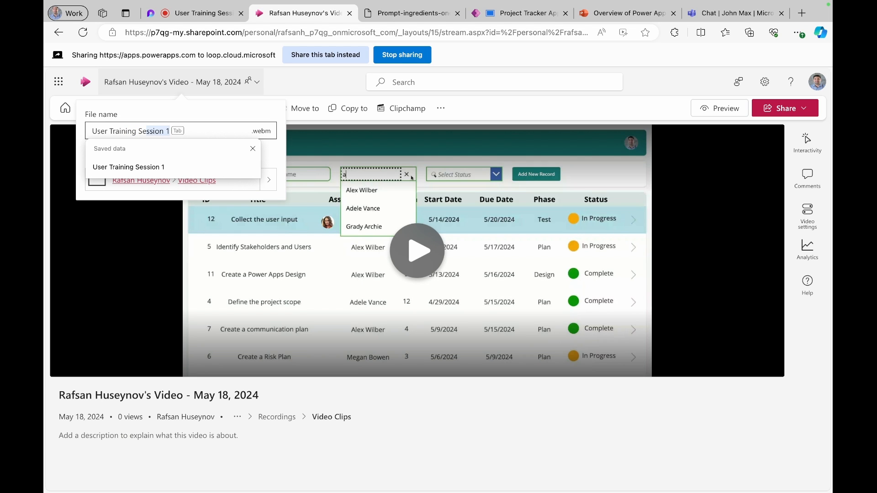
type("ssion - Intro")
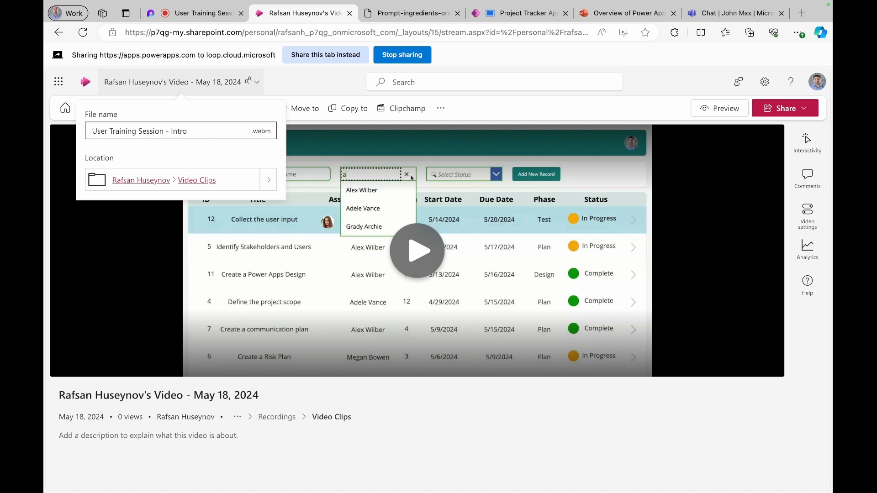
key("Return")
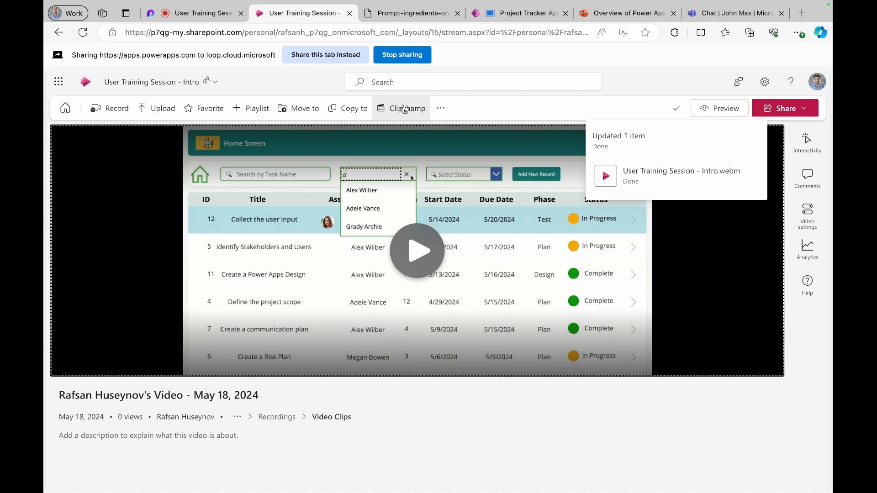
- View the video in the Clipchamp editor, and return to the Loop page and reload it
left_click(403, 108)
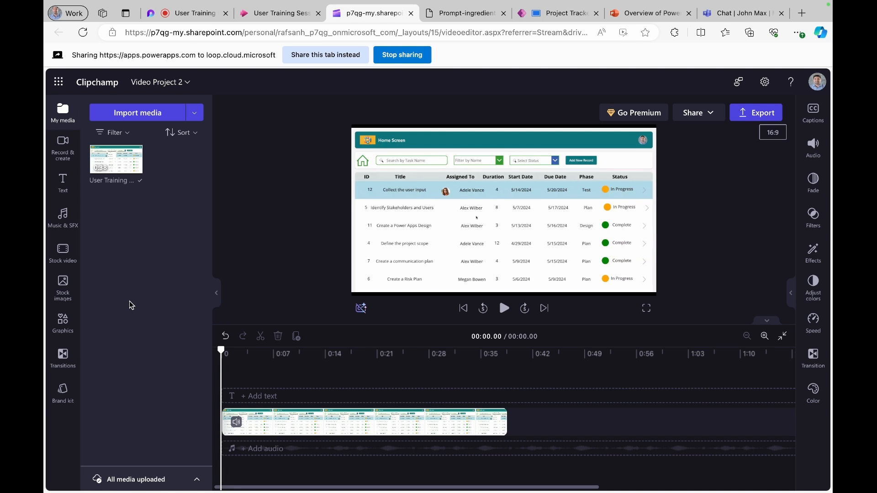
left_click(194, 14)
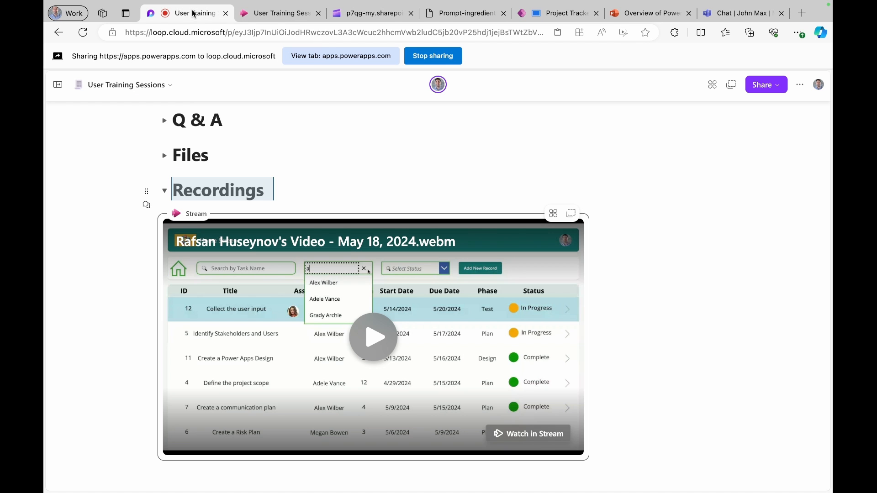
left_click(84, 34)
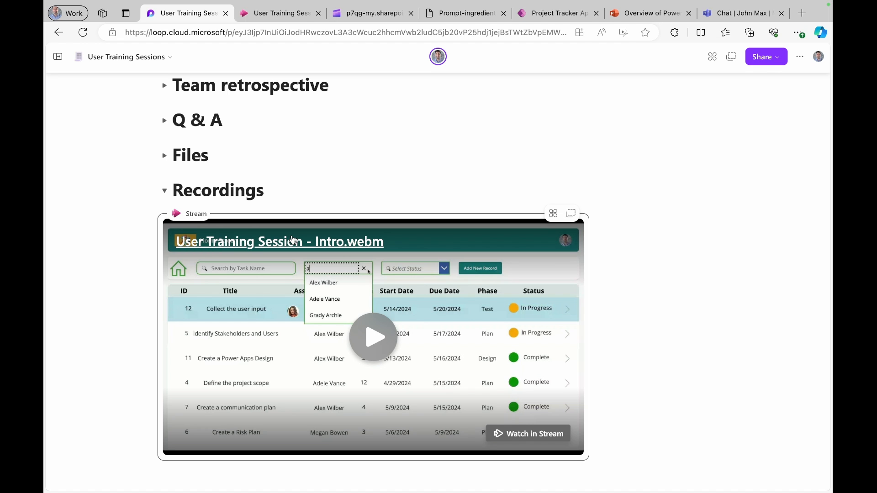
- Play the embedded video in the Recordings section and post the comment "This is good but we can add some text" on it
left_click(532, 327)
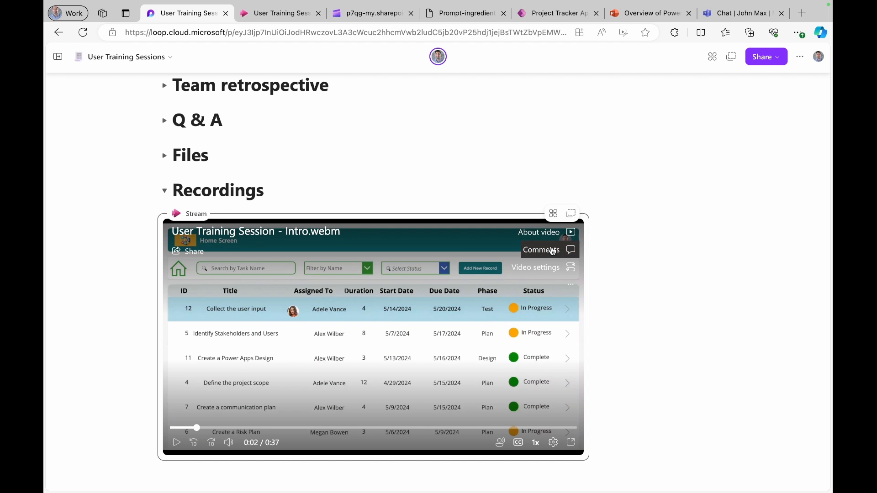
left_click(566, 252)
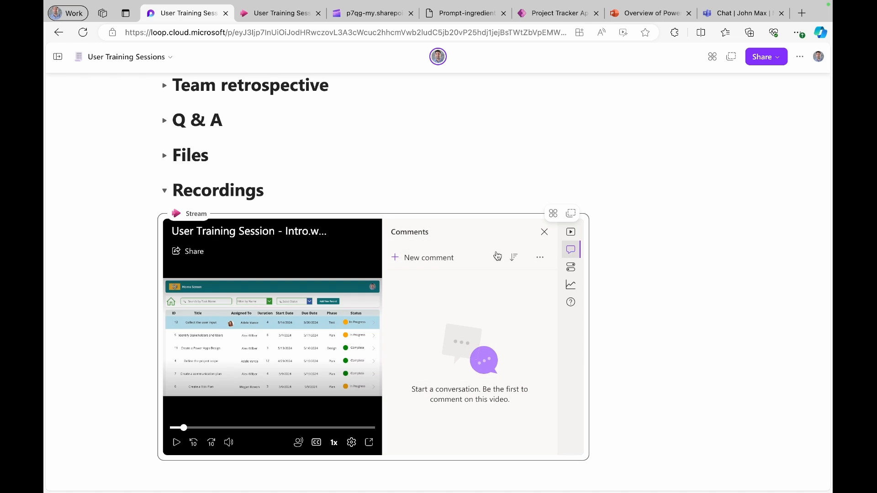
left_click(421, 257)
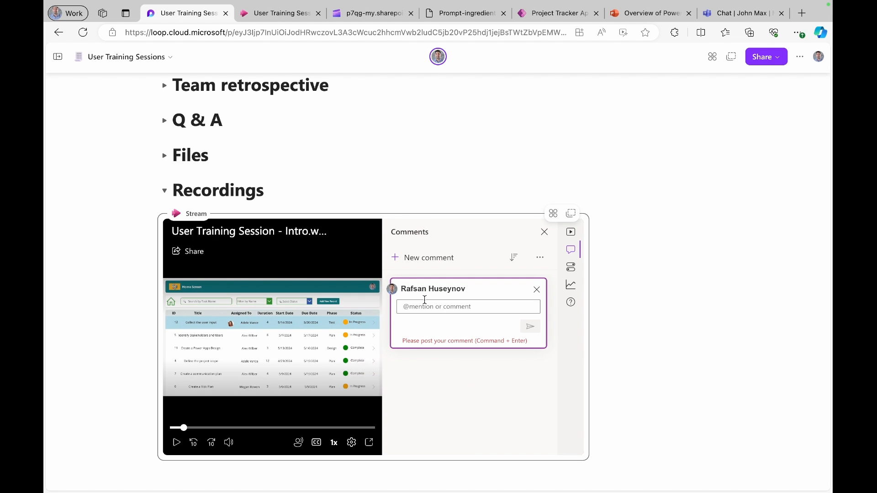
type("This is good but we can add some text")
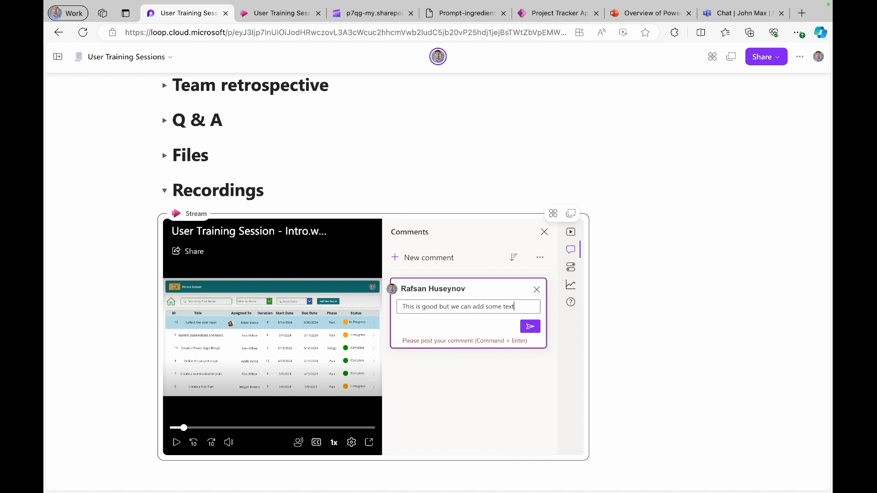
left_click(530, 326)
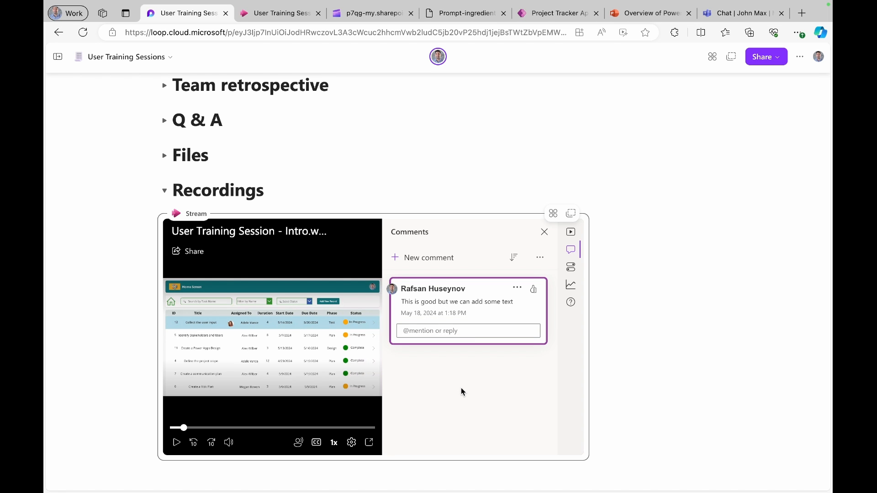
- Close the video's comments and collapse the Recordings section
left_click(544, 232)
left_click(165, 191)
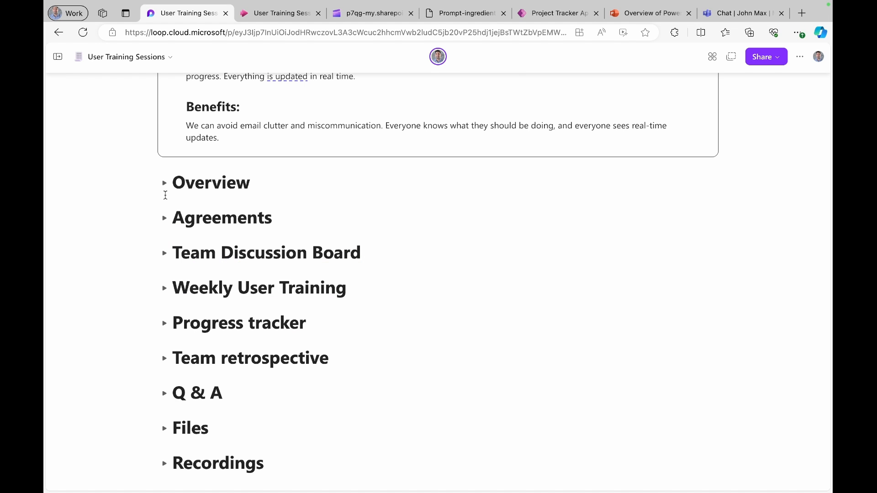
- Insert a link to the Overview of Power Apps Canvas App presentation below the Recordings section, and remove it again
left_click(276, 478)
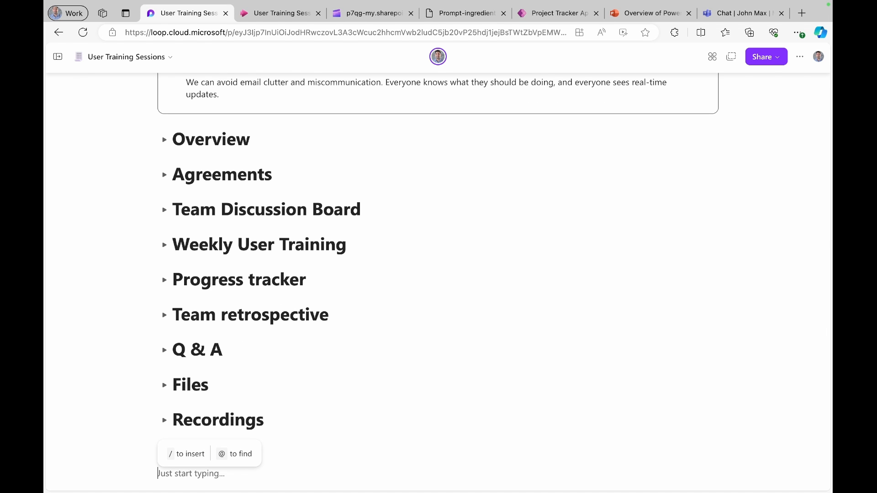
type("@")
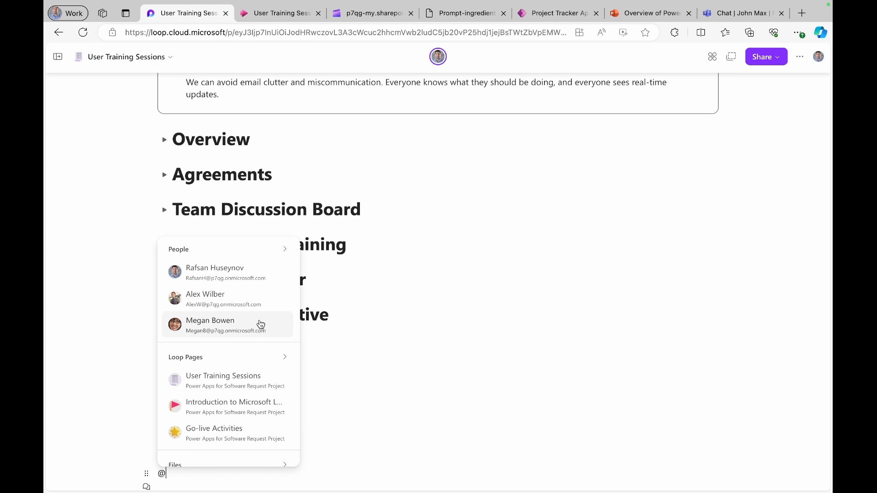
scroll(259, 411, "down", 2)
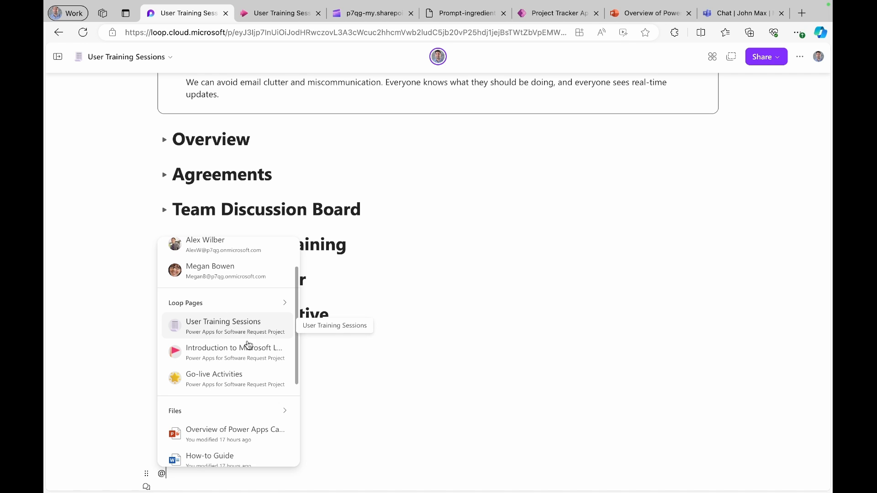
scroll(244, 373, "down", 3)
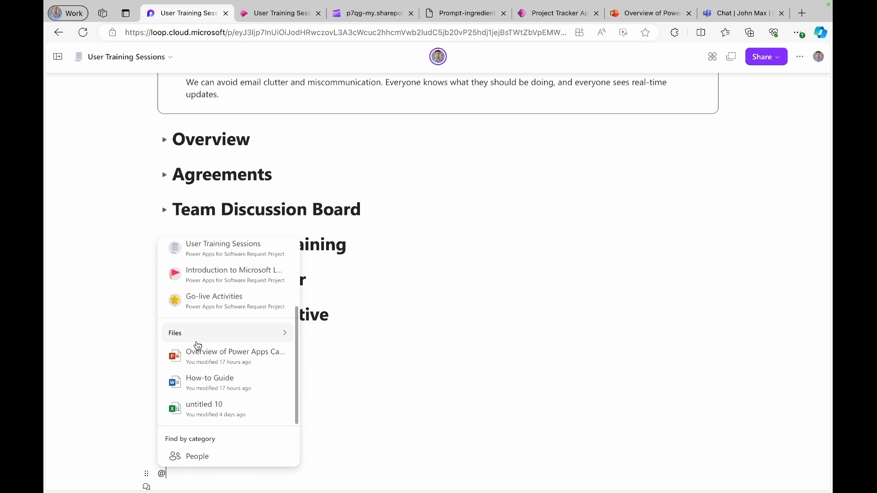
scroll(203, 379, "down", 3)
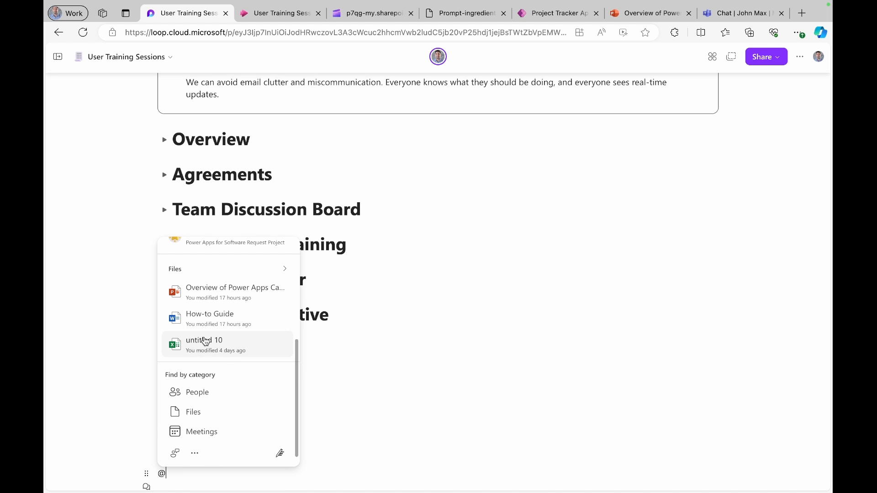
left_click(209, 298)
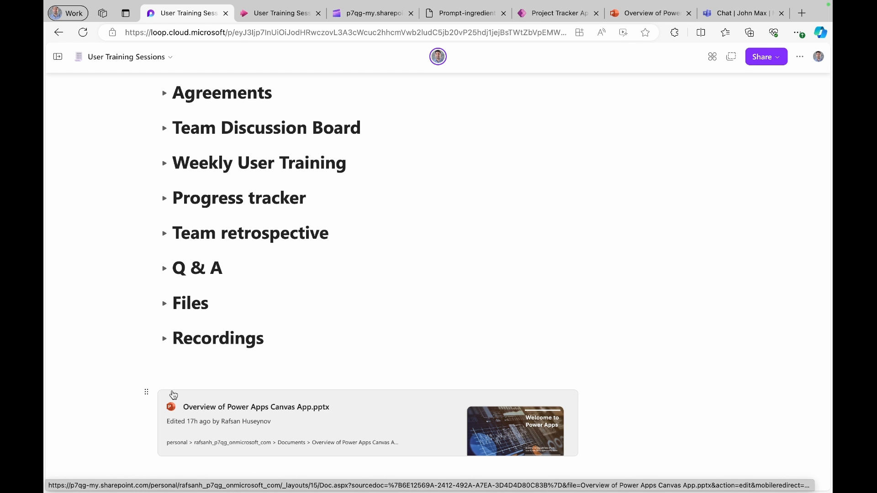
key("BackSpace")
key("BackSpace")
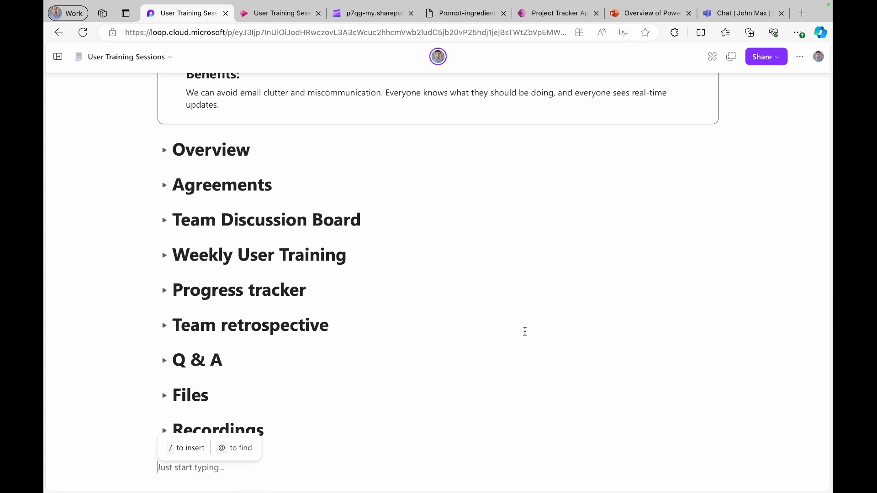
- Copy a sharing link for the User Training Sessions page and dismiss the link dialog
scroll(525, 332, "up", 3)
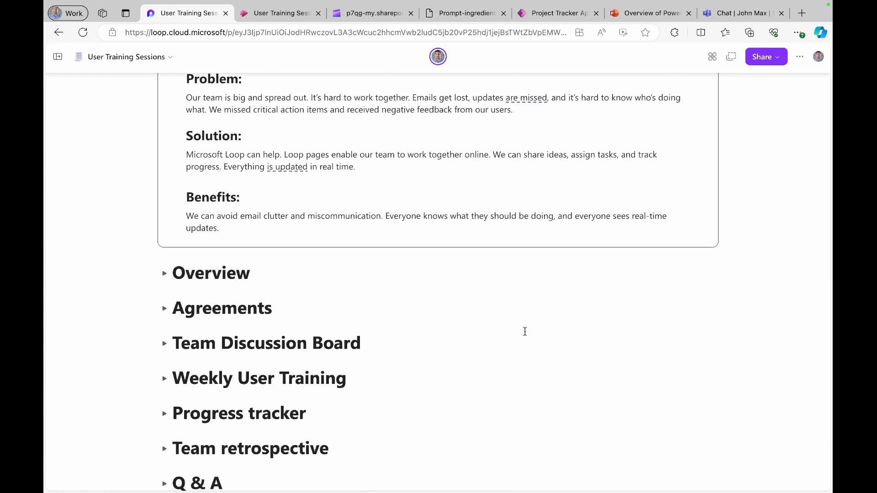
scroll(525, 331, "up", 10)
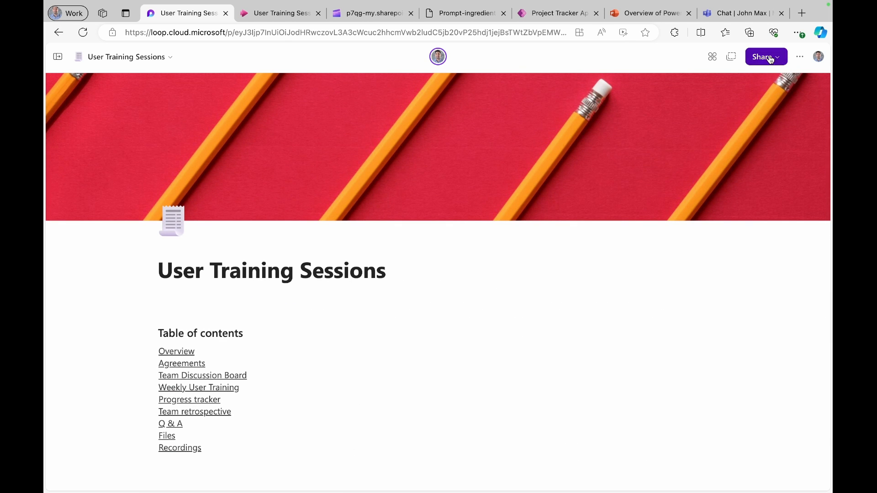
left_click(771, 58)
left_click(714, 120)
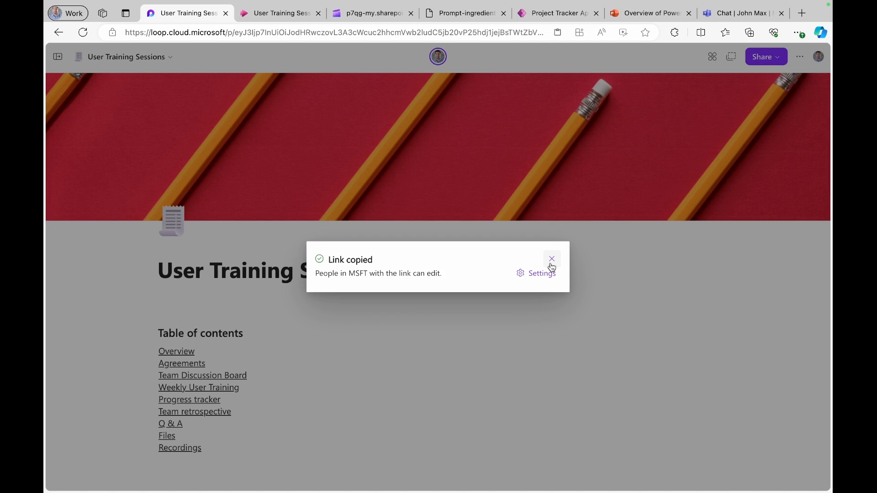
left_click(551, 255)
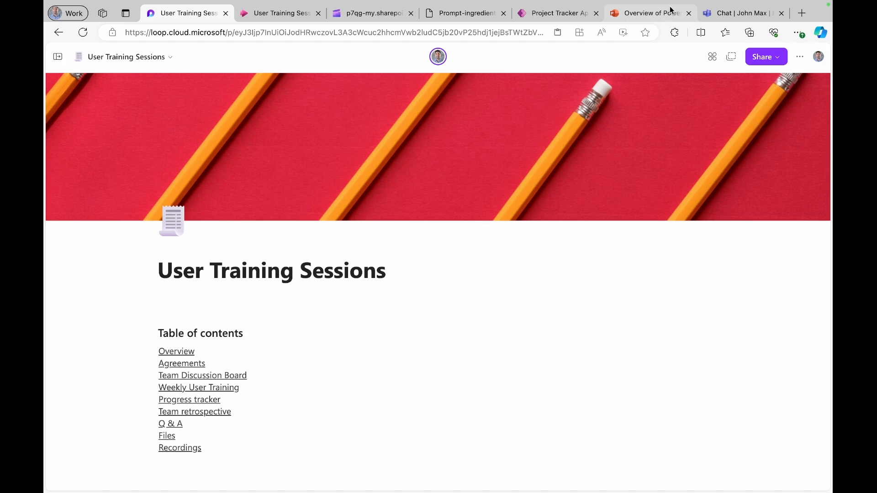
- Switch to Microsoft Teams and open the General channel of the U.S. Sales team
left_click(731, 13)
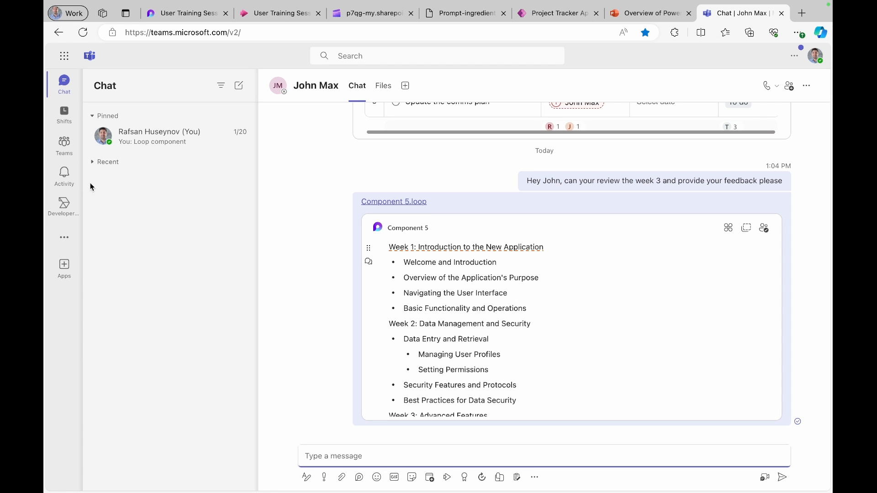
left_click(65, 146)
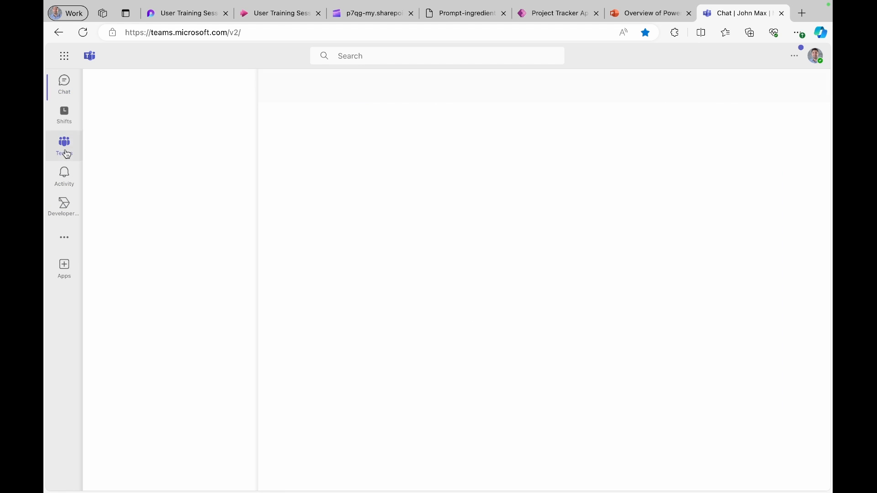
left_click(145, 233)
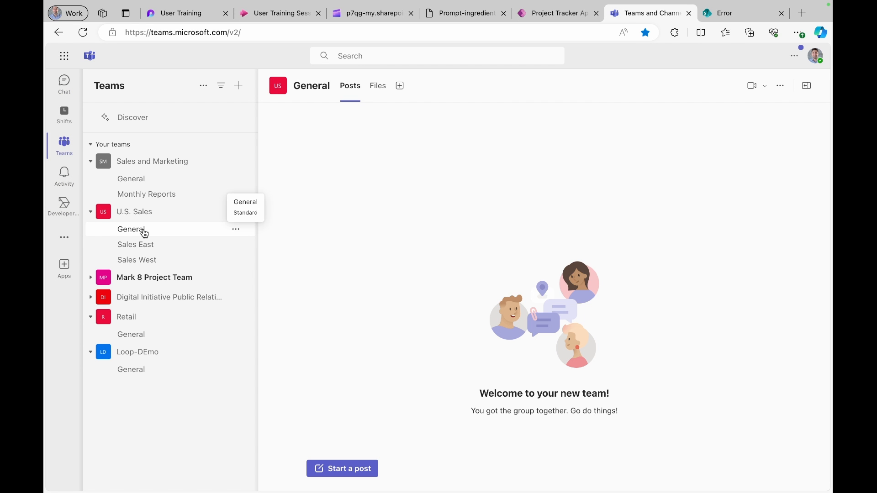
- Add a Website tab to the General channel with the copied Loop link as its URL, and save it
left_click(400, 86)
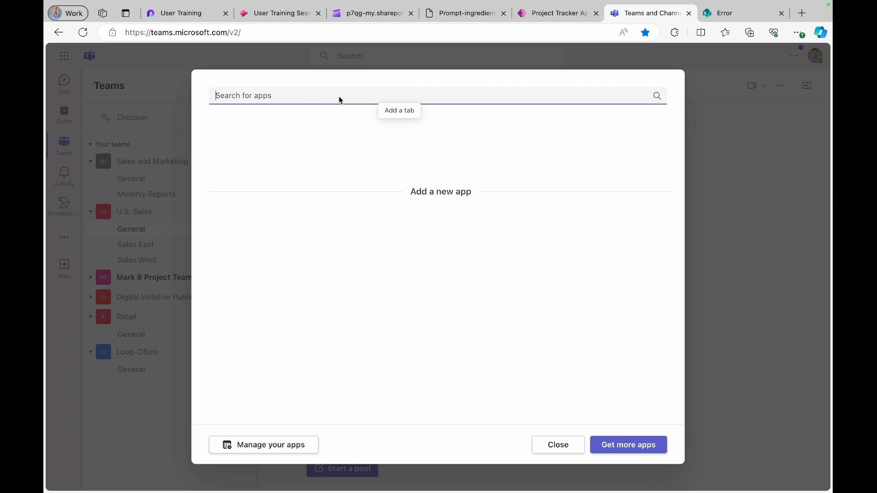
left_click(238, 140)
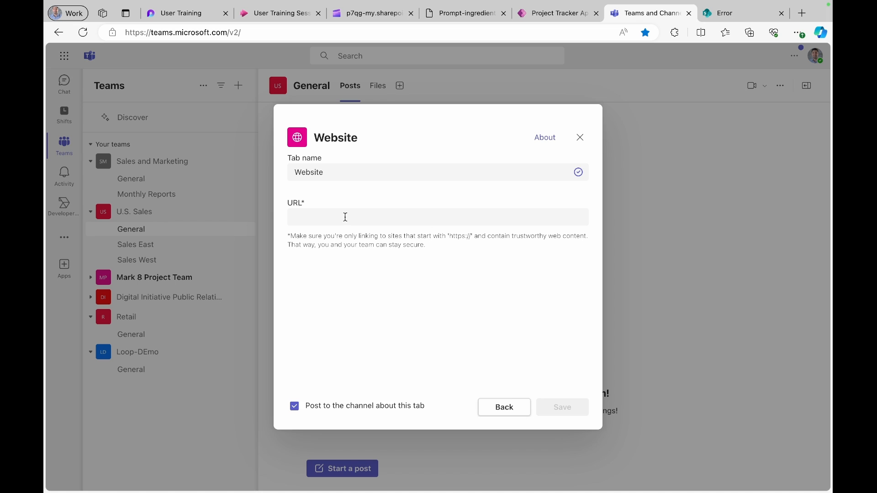
left_click(345, 217)
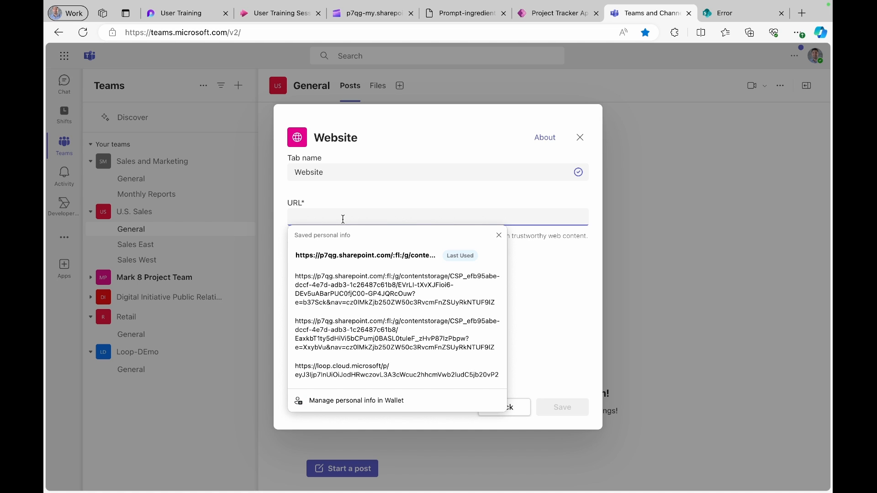
key("ctrl+v")
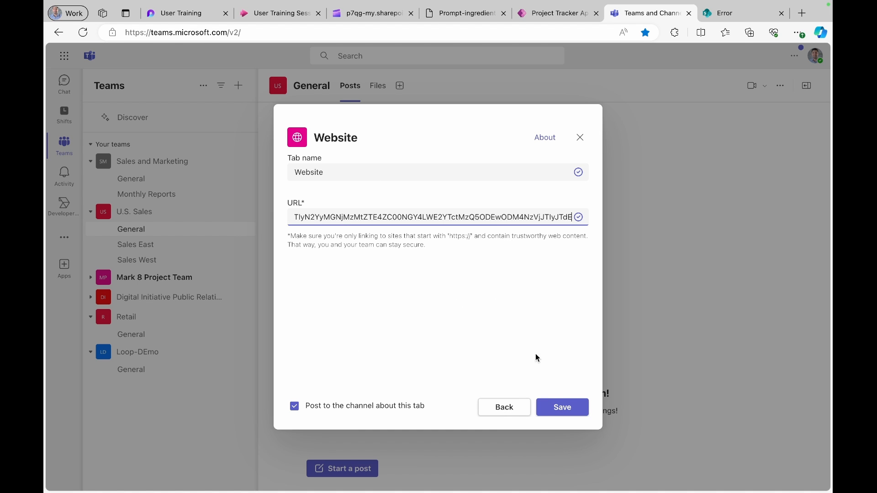
left_click(559, 404)
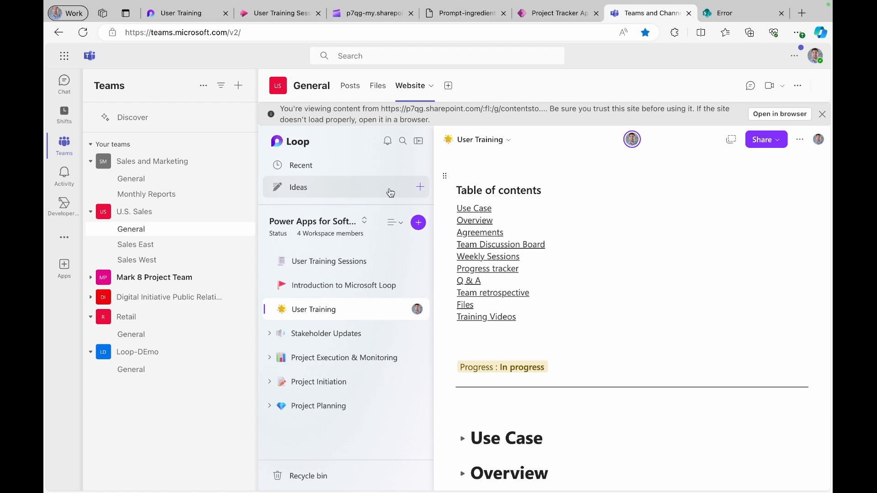
- Open the User Training Sessions page in the embedded Loop workspace and hide the workspace's page list
left_click(344, 261)
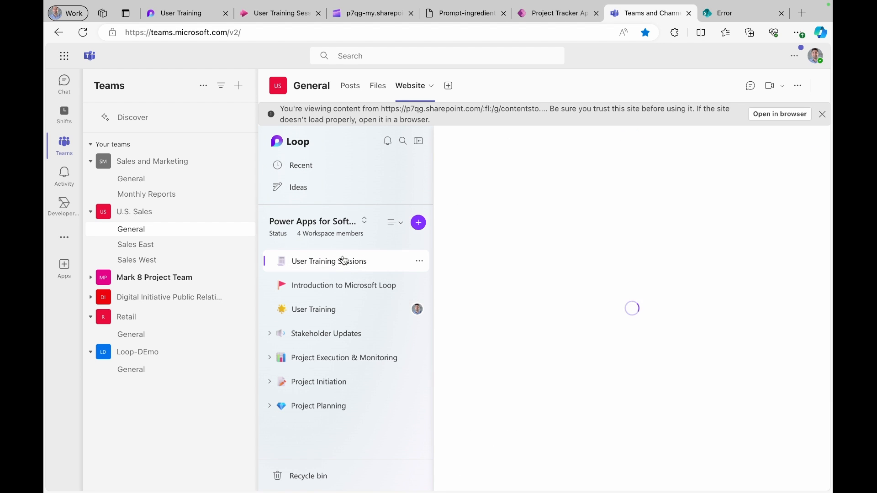
left_click(340, 285)
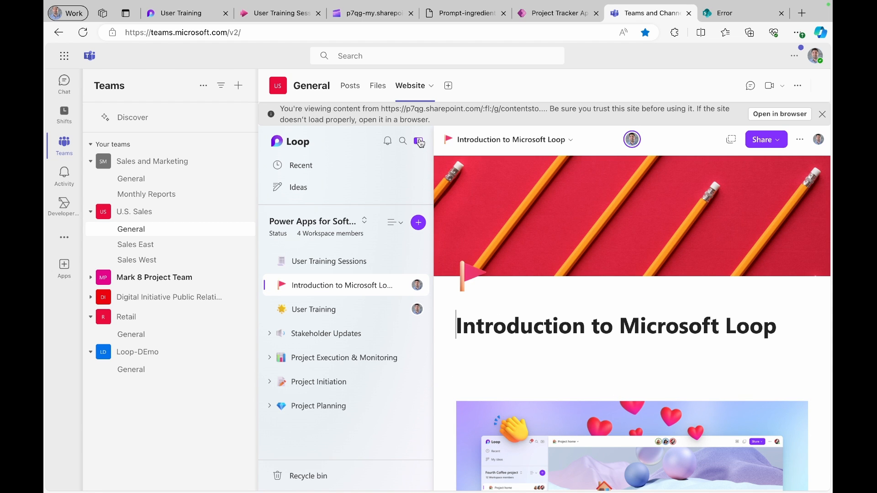
left_click(315, 261)
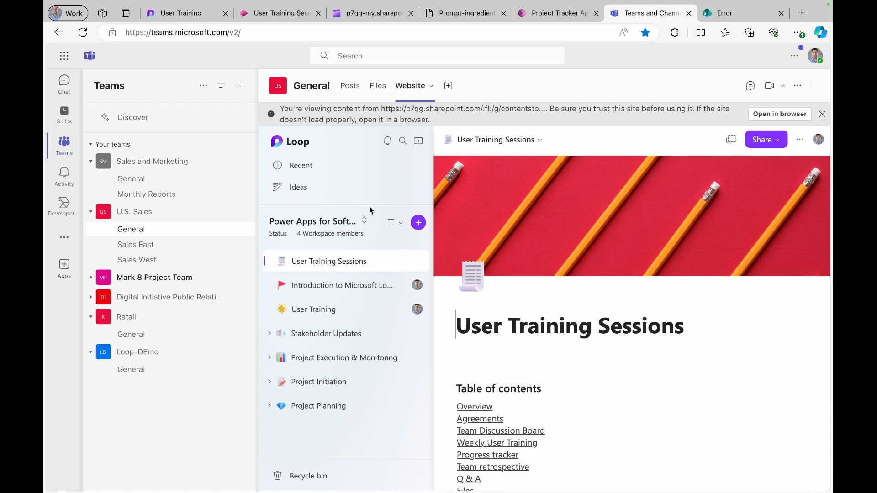
left_click(418, 140)
- Go to Team retrospective through the table of contents, and expand that section and Recordings to view their contents
scroll(417, 407, "down", 6)
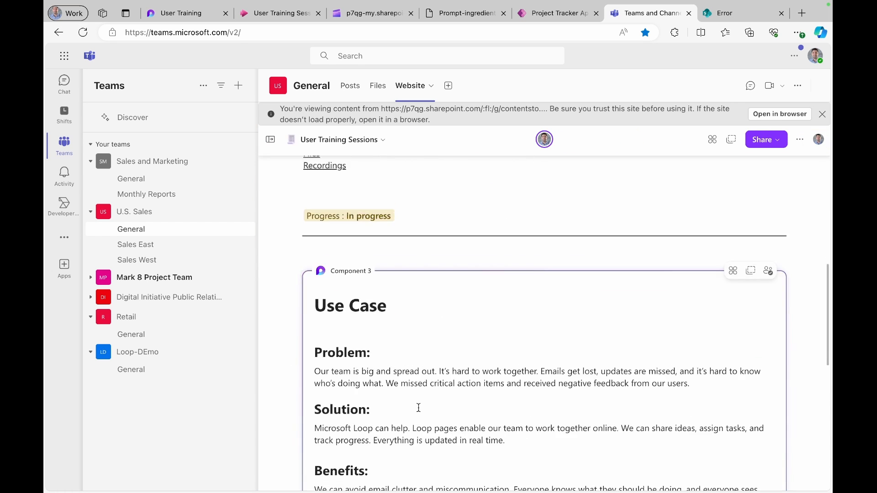
scroll(418, 407, "up", 1)
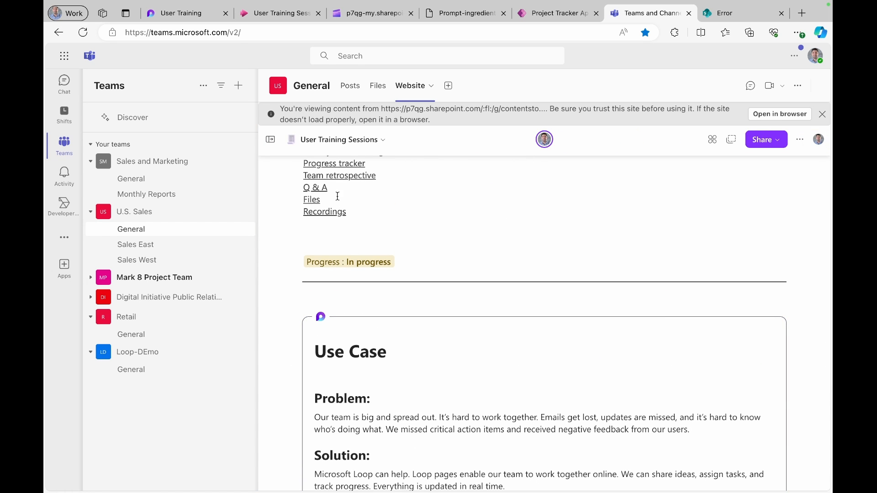
left_click(338, 176)
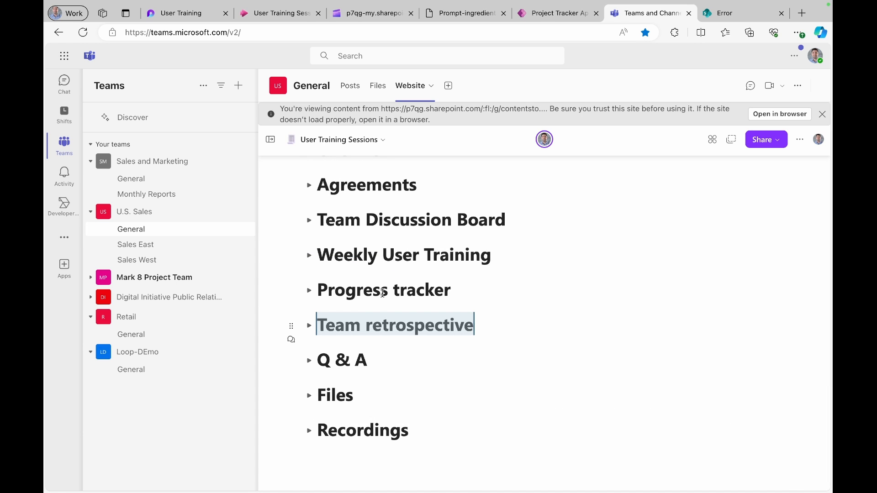
left_click(308, 325)
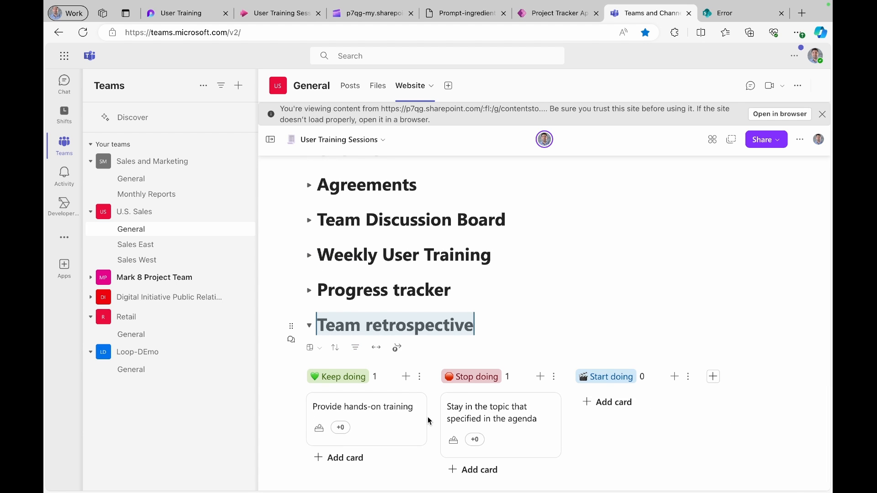
scroll(428, 417, "down", 3)
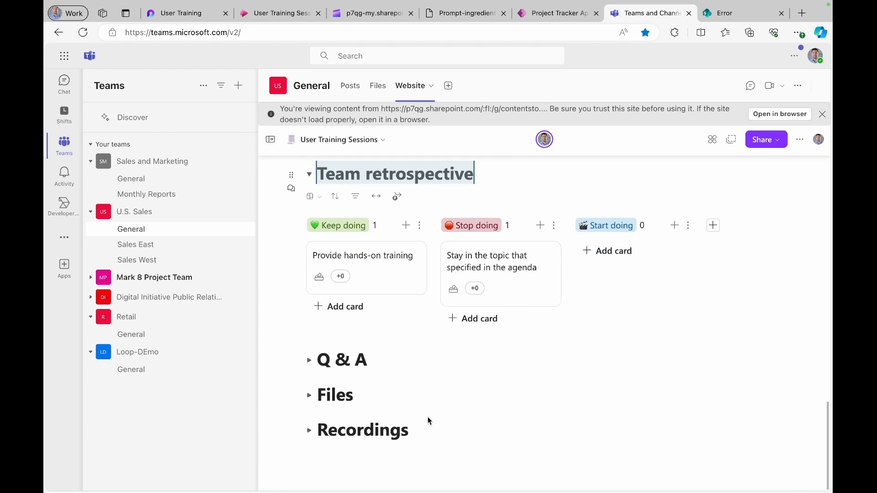
left_click(309, 430)
scroll(441, 362, "down", 1)
scroll(442, 362, "down", 5)
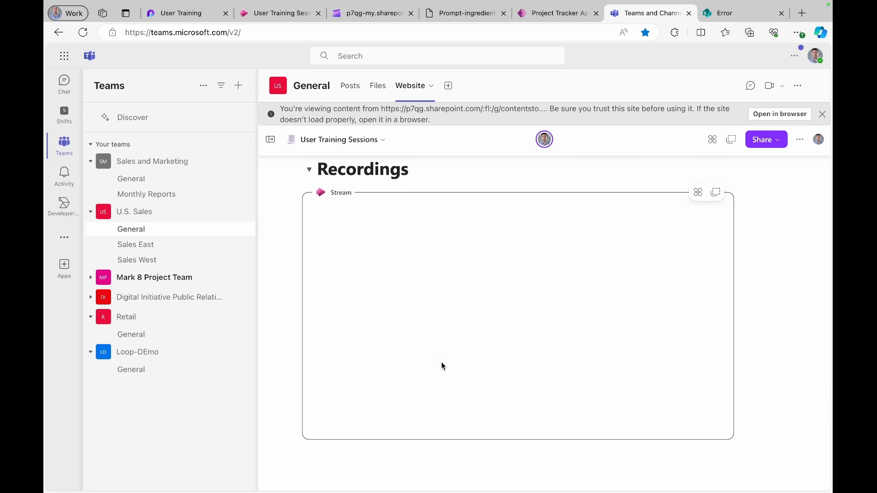
- Return to the Loop page in the browser and bring up the option to install Microsoft Loop as an app
left_click(191, 13)
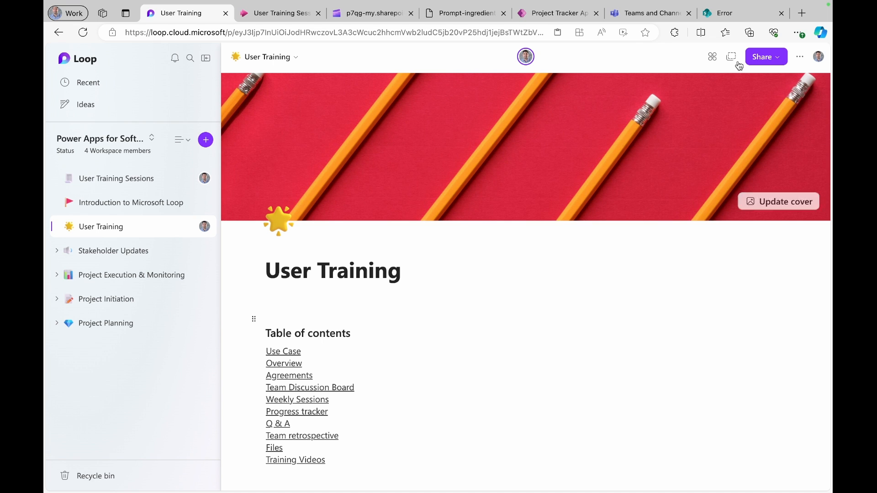
left_click(798, 34)
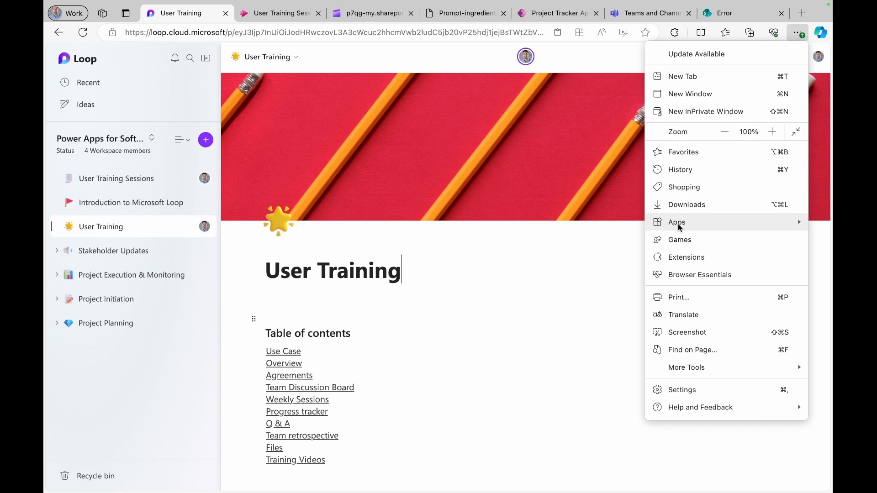
mouse_move(679, 228)
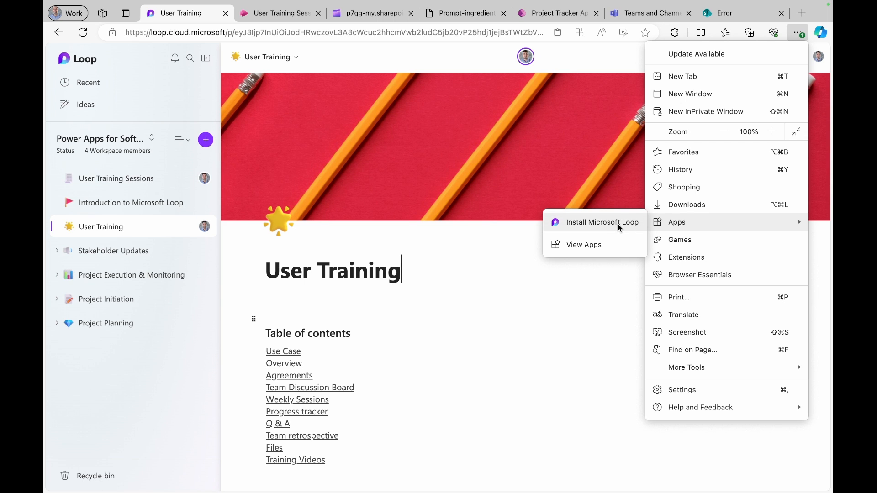